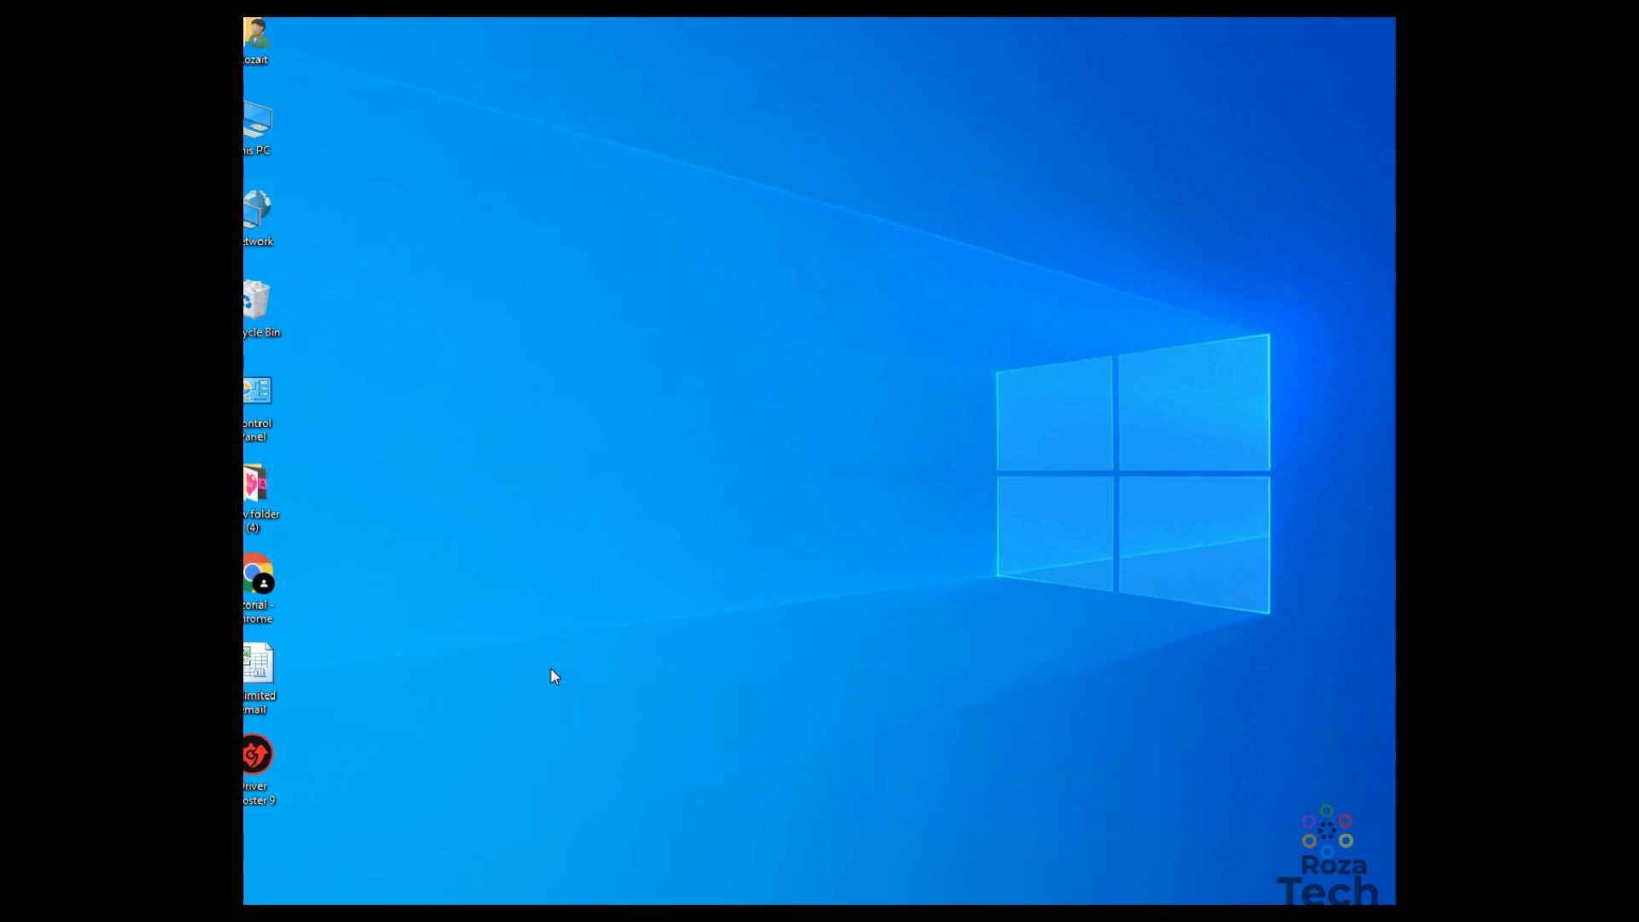
Open 33mail.com in Chrome and start a new account signup.
right_click(516, 409)
click(550, 462)
double_click(273, 589)
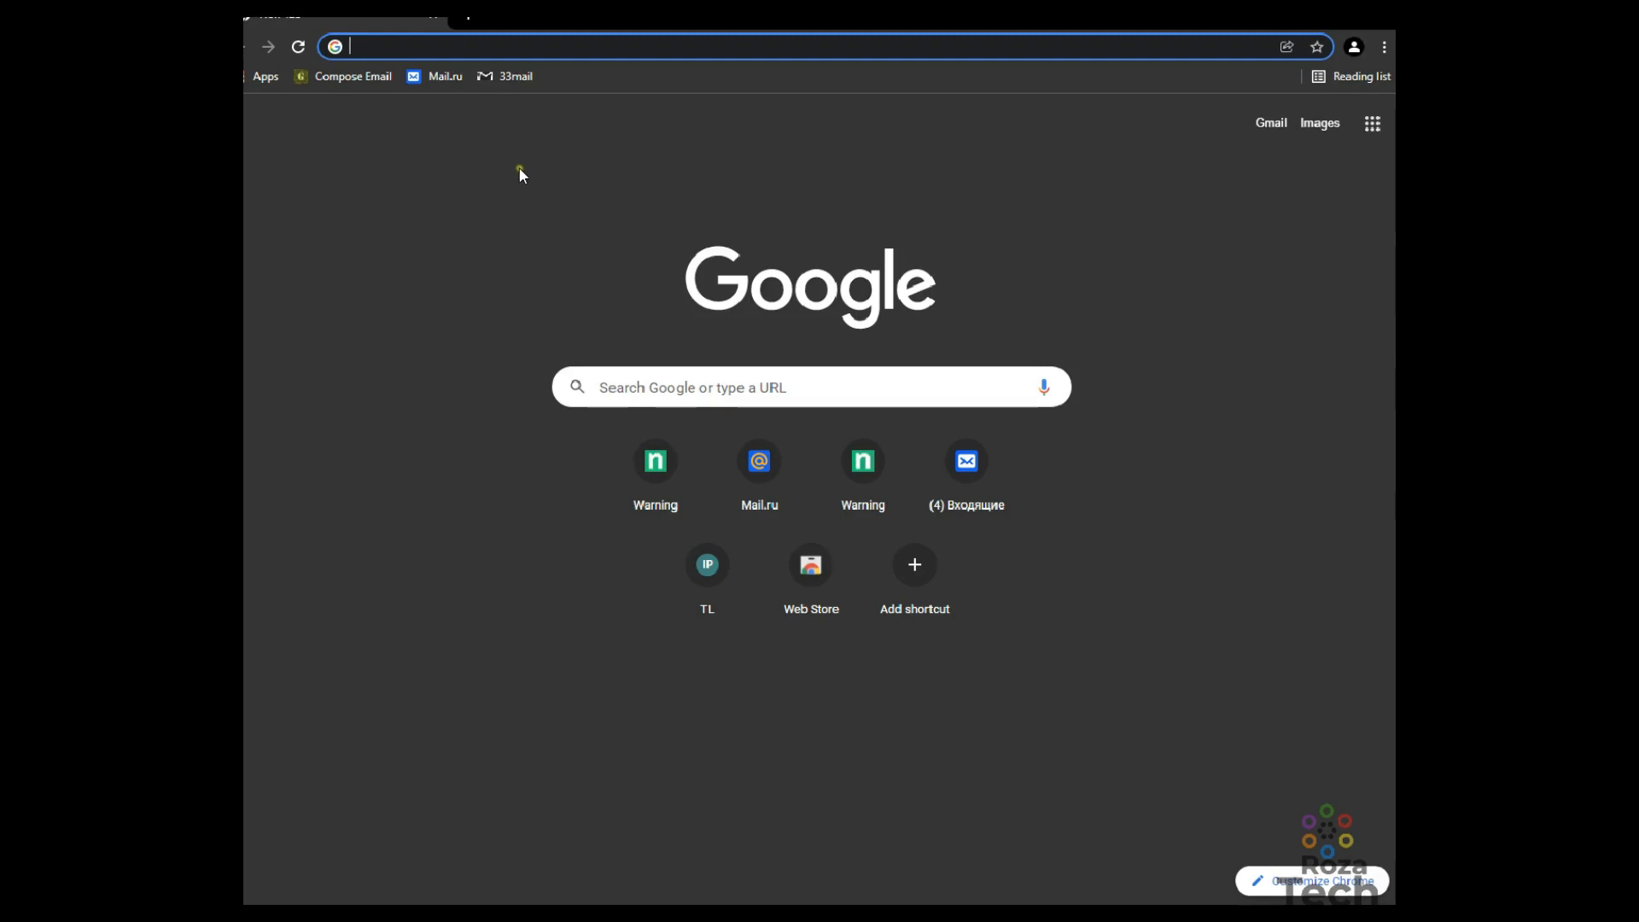
click(504, 79)
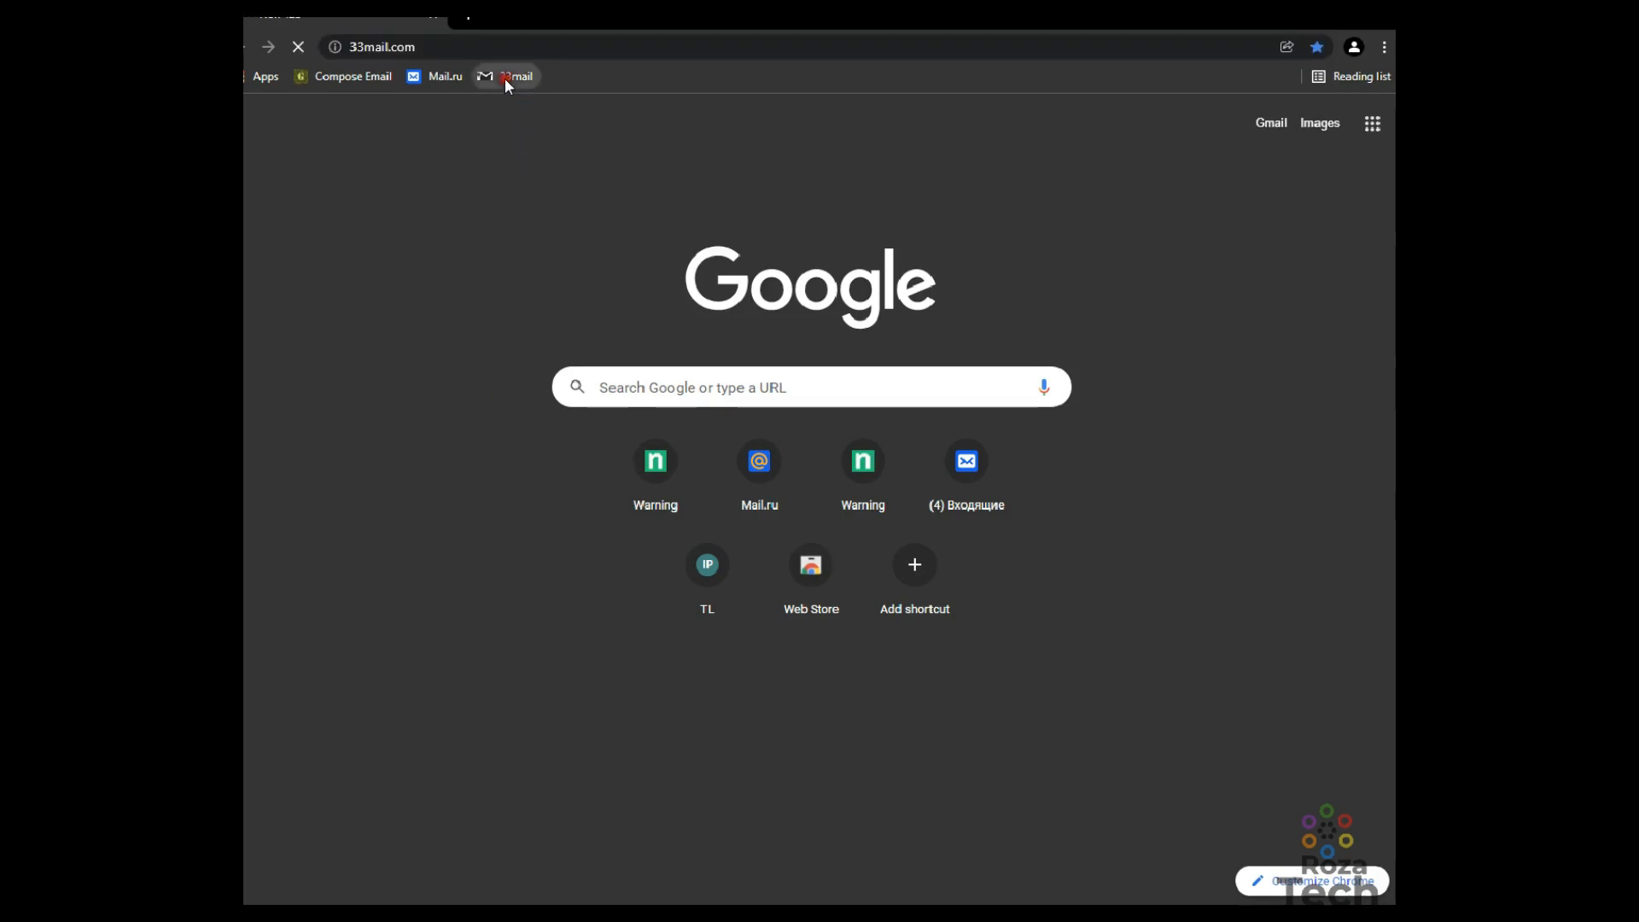
click(368, 48)
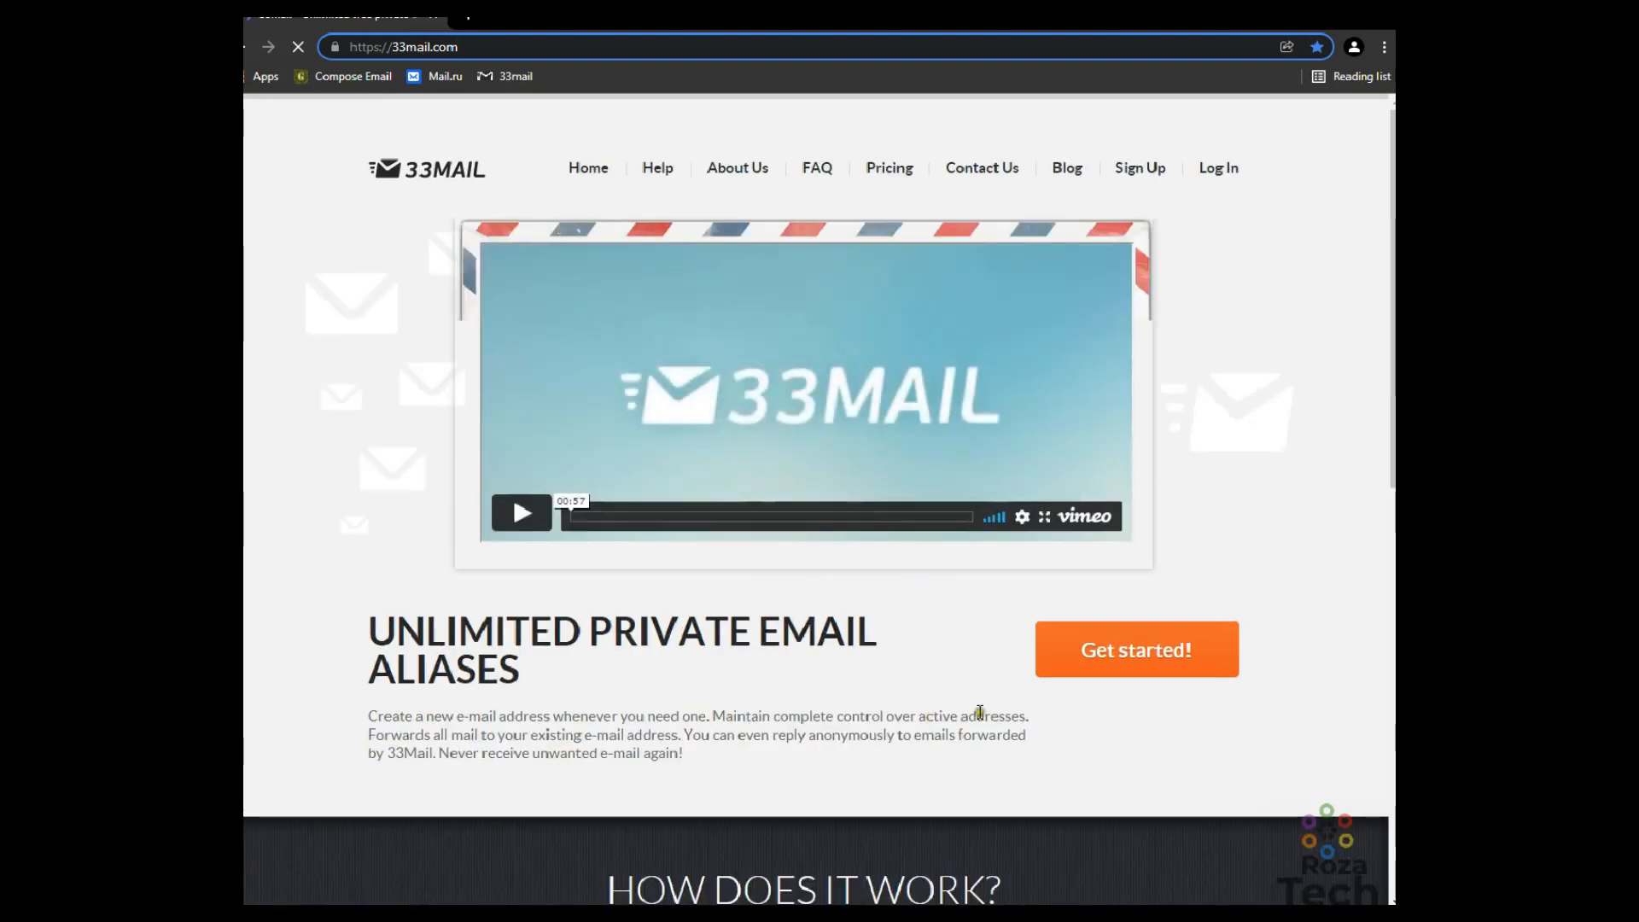
click(1157, 651)
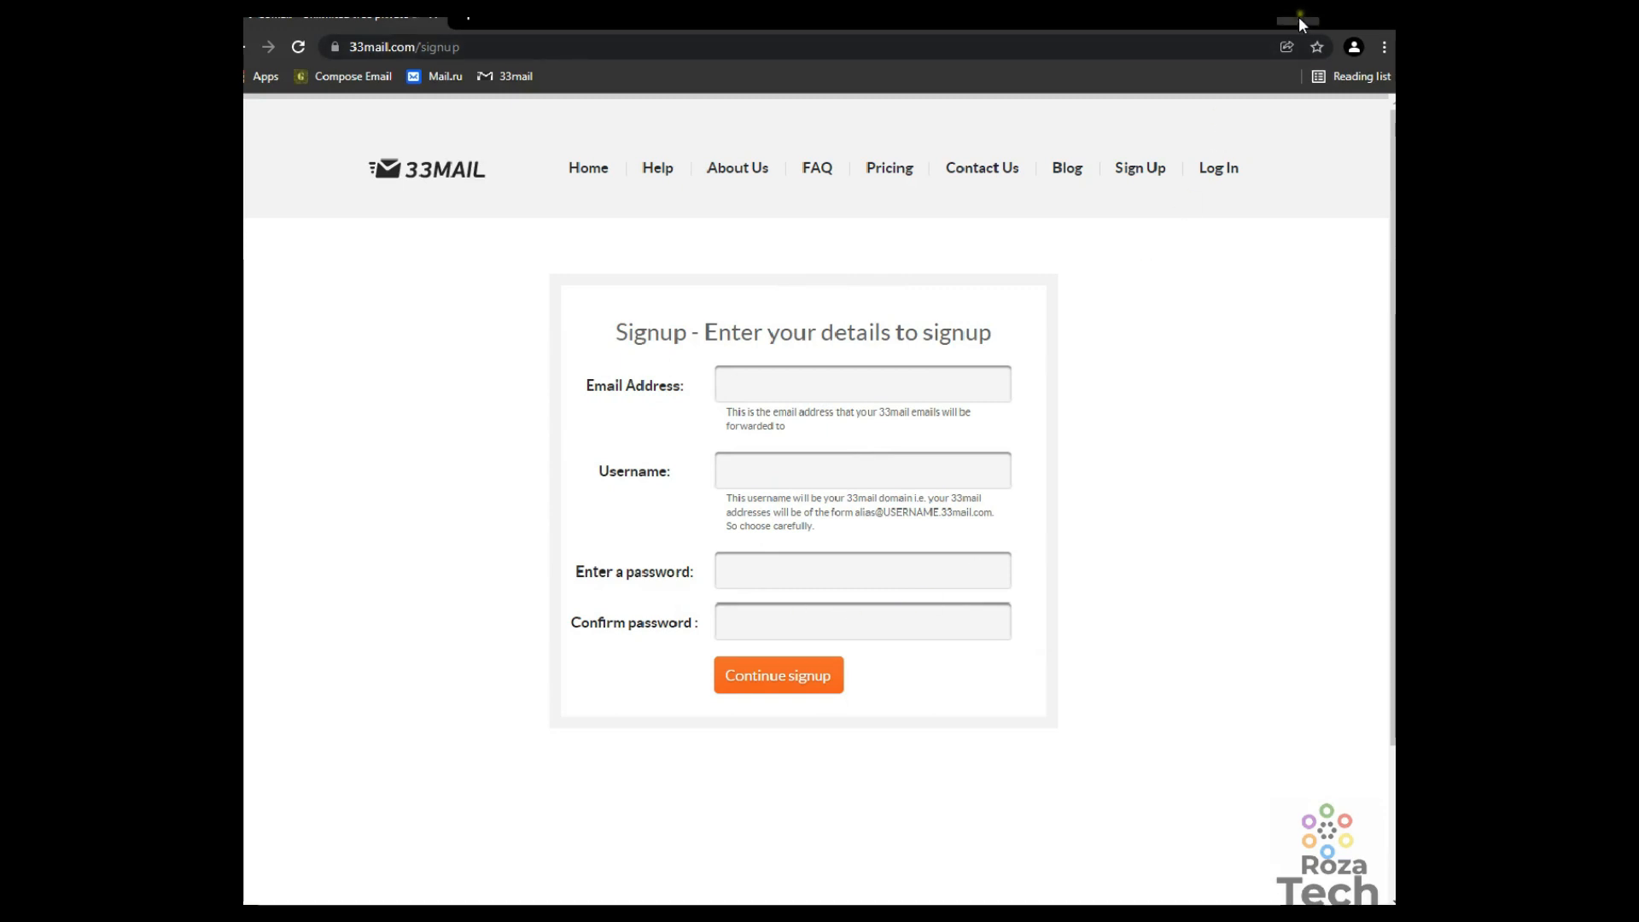
Copy the e-mail address from cell A1 of the desktop Excel workbook into the Email Address field of the 33mail signup form.
click(1299, 17)
double_click(259, 673)
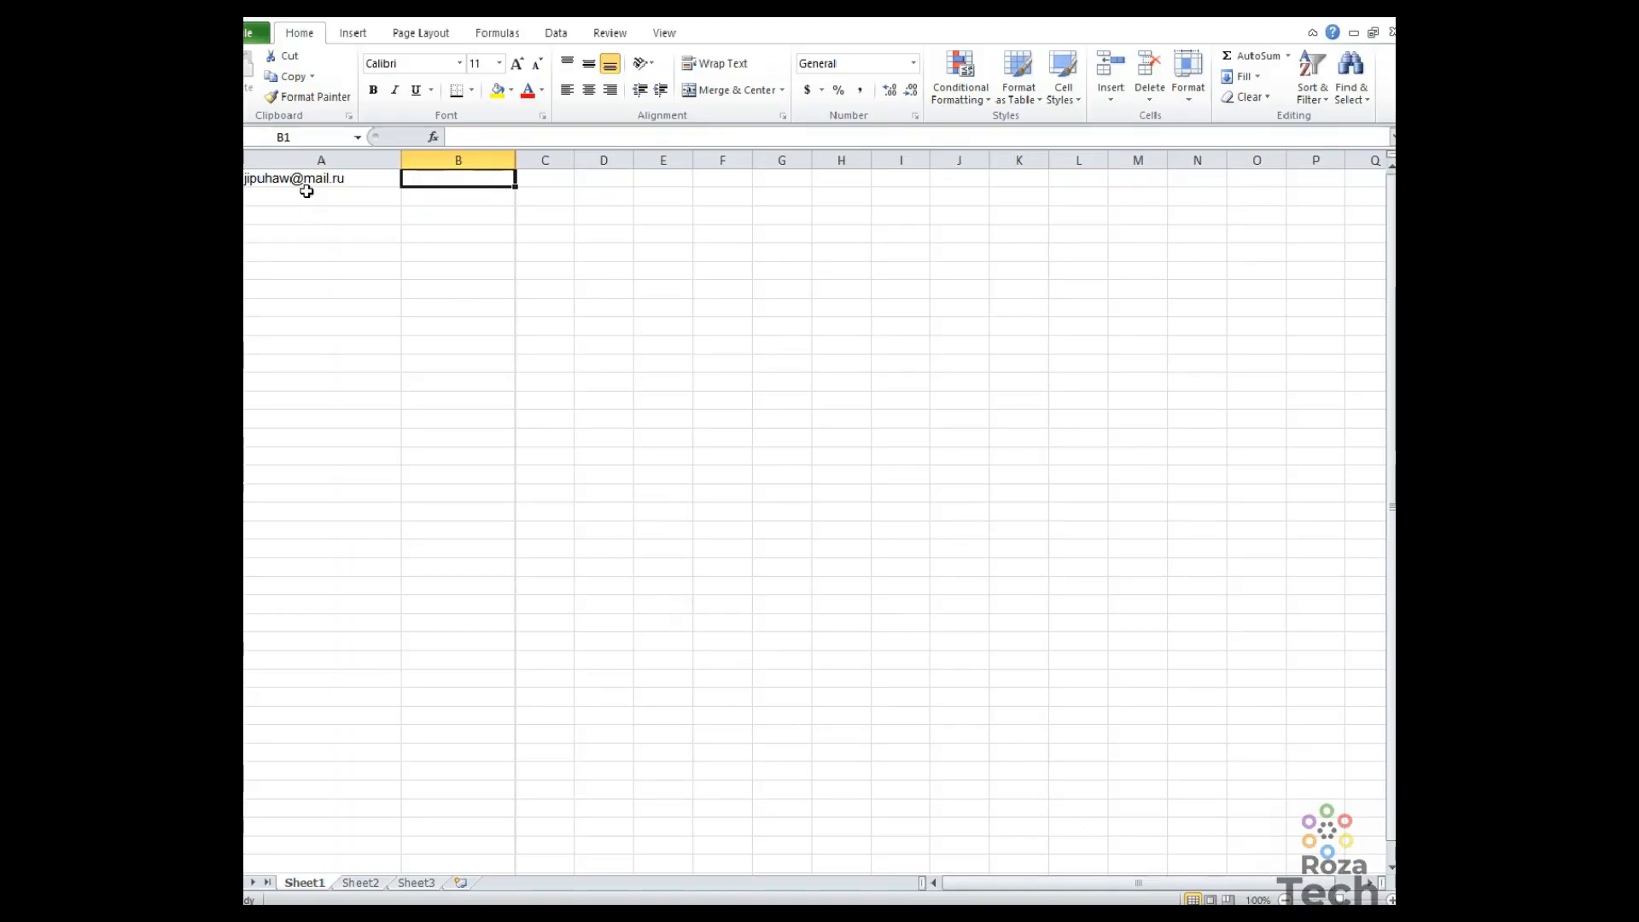
click(302, 176)
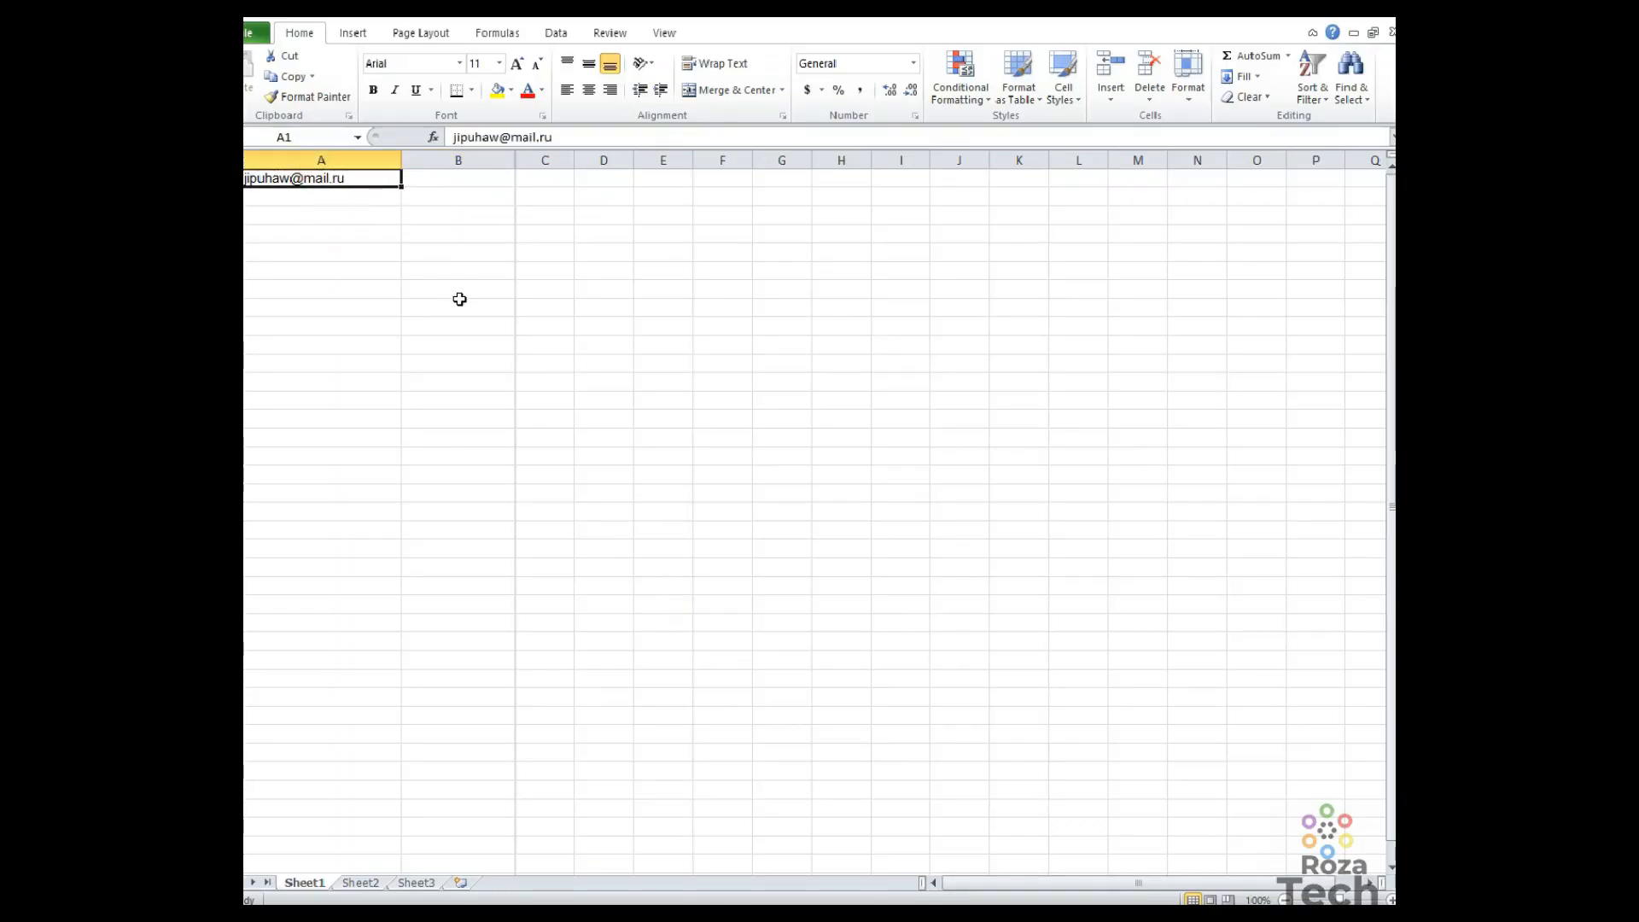
key(ctrl+c)
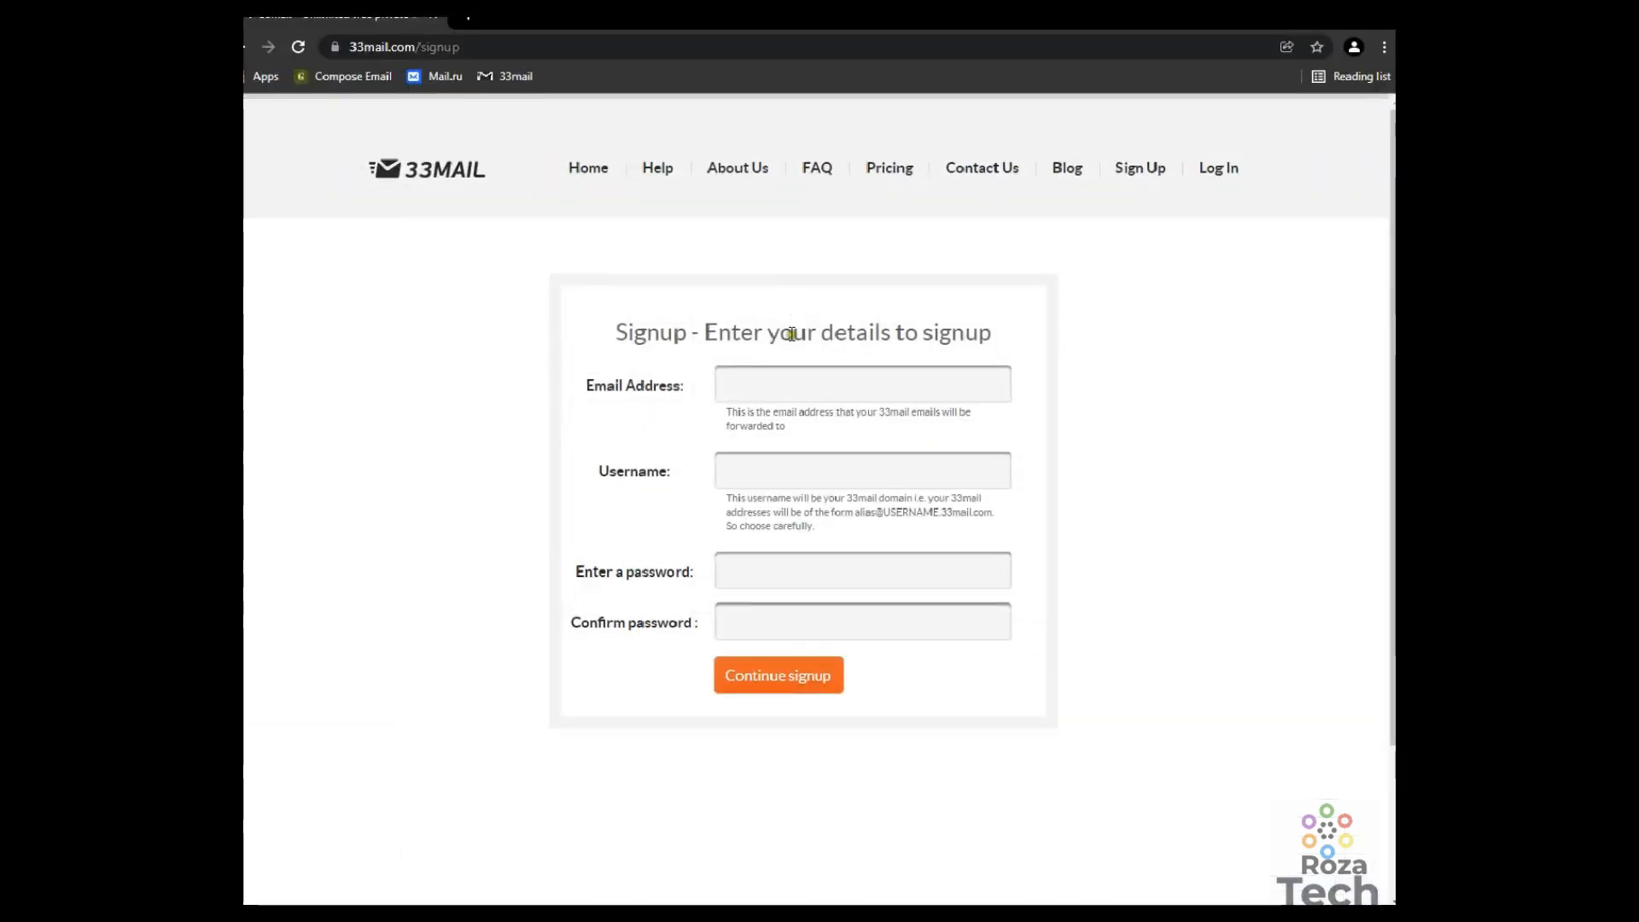
click(783, 379)
key(ctrl+v)
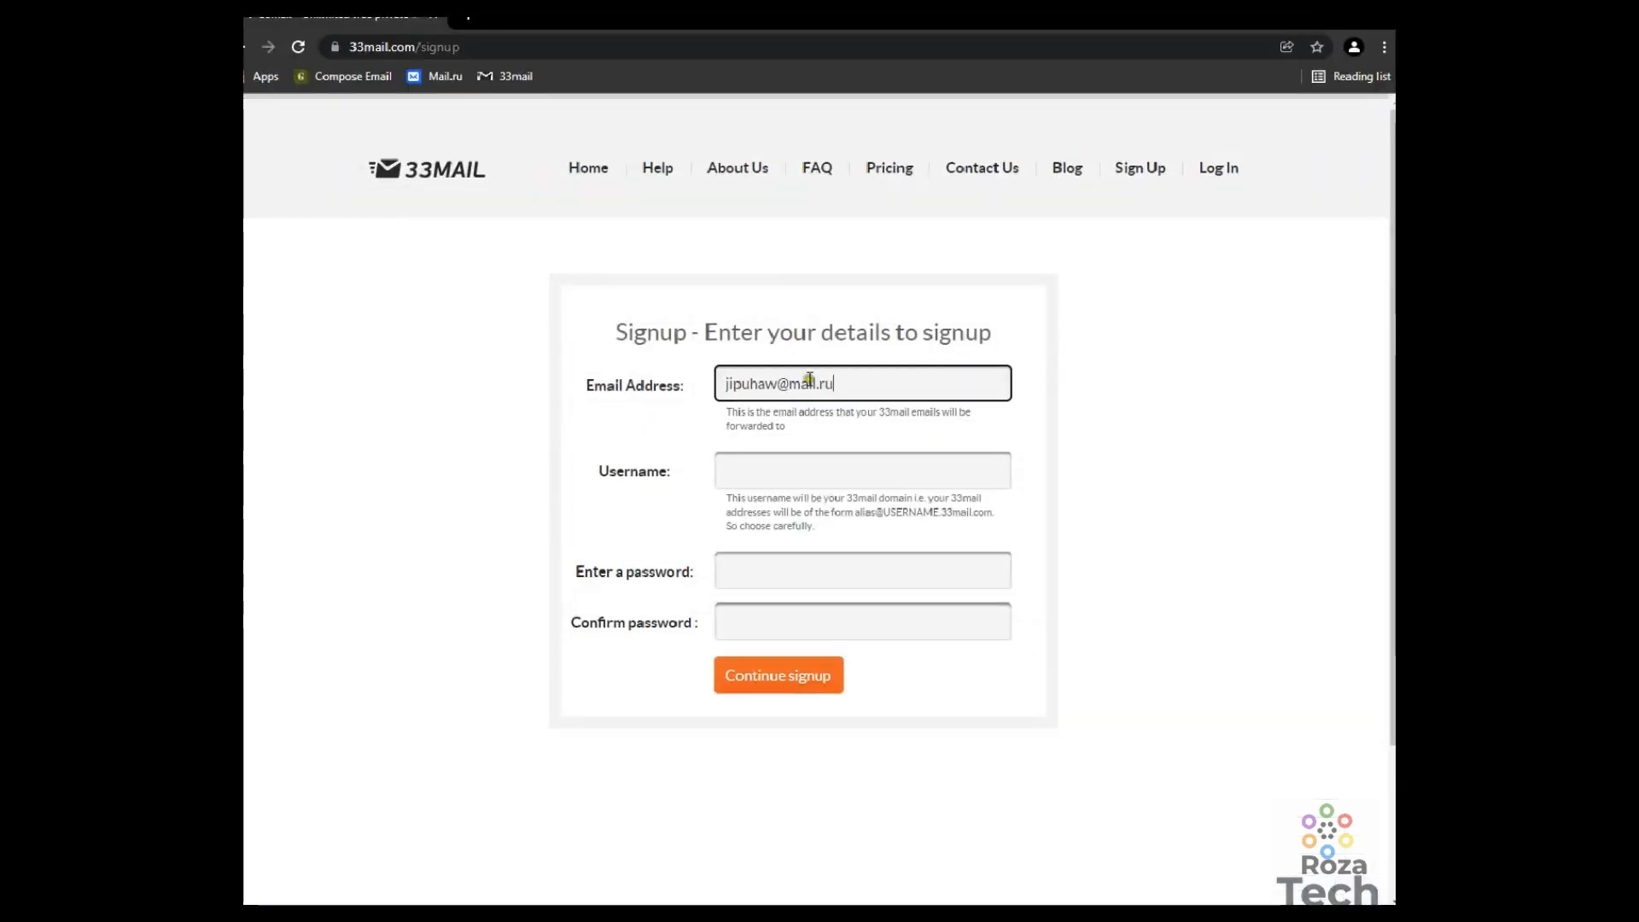
Fill in the signup username with the part of the e-mail address before the @ sign.
click(776, 474)
key(ctrl+v)
drag(778, 471, 868, 485)
key(BackSpace)
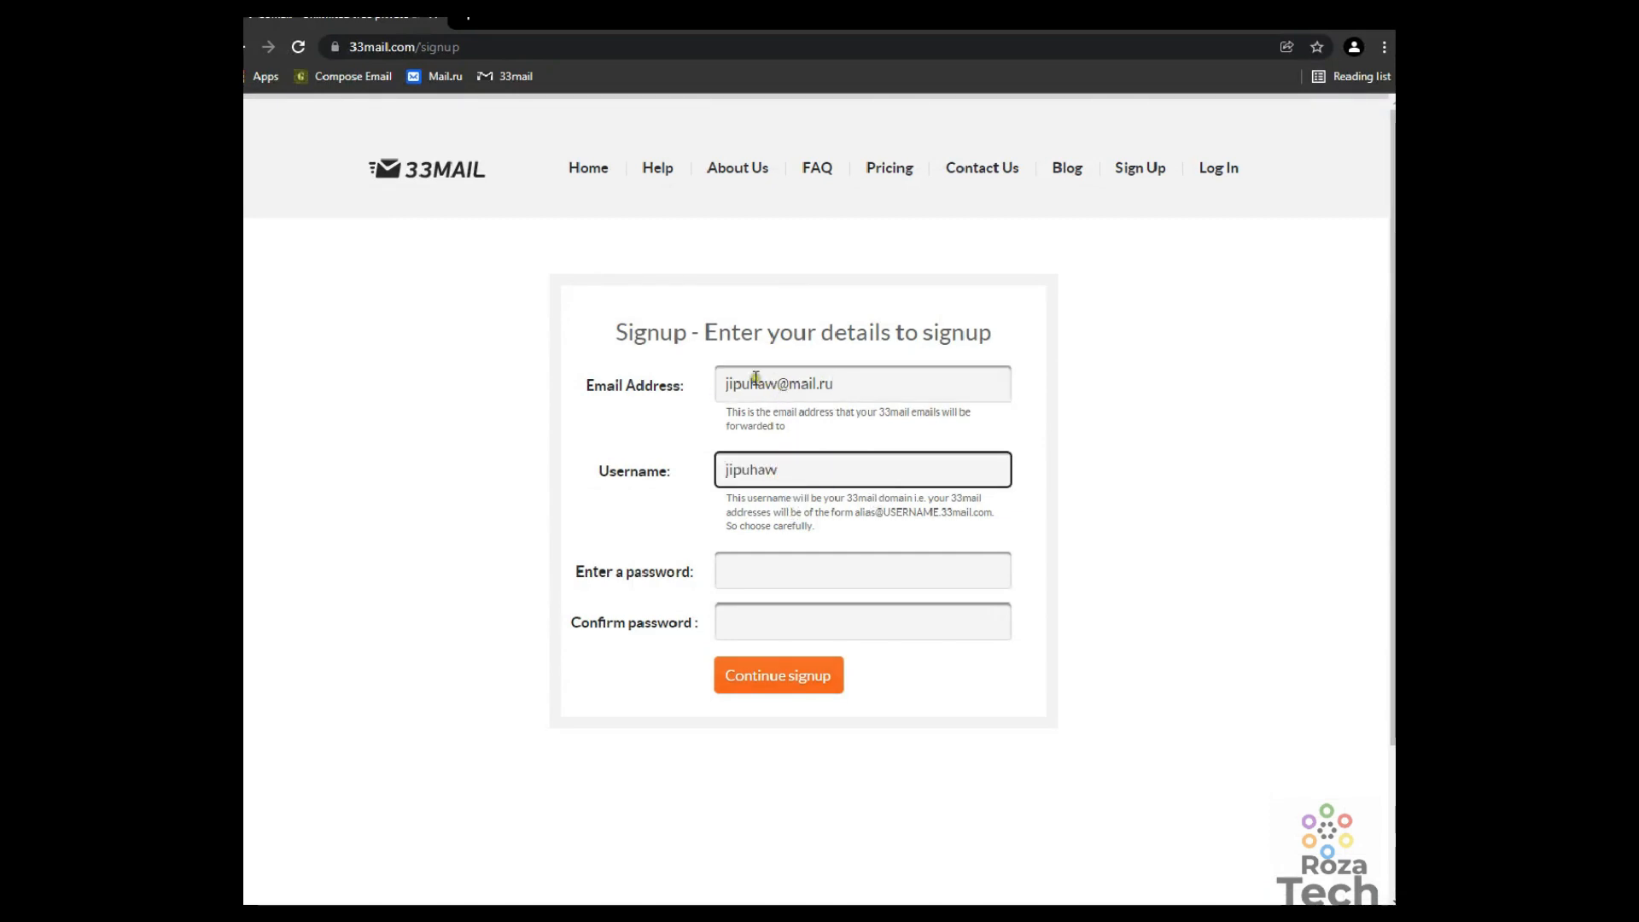
Enter and confirm the account password, and submit the 33mail signup form.
click(816, 569)
right_click(821, 572)
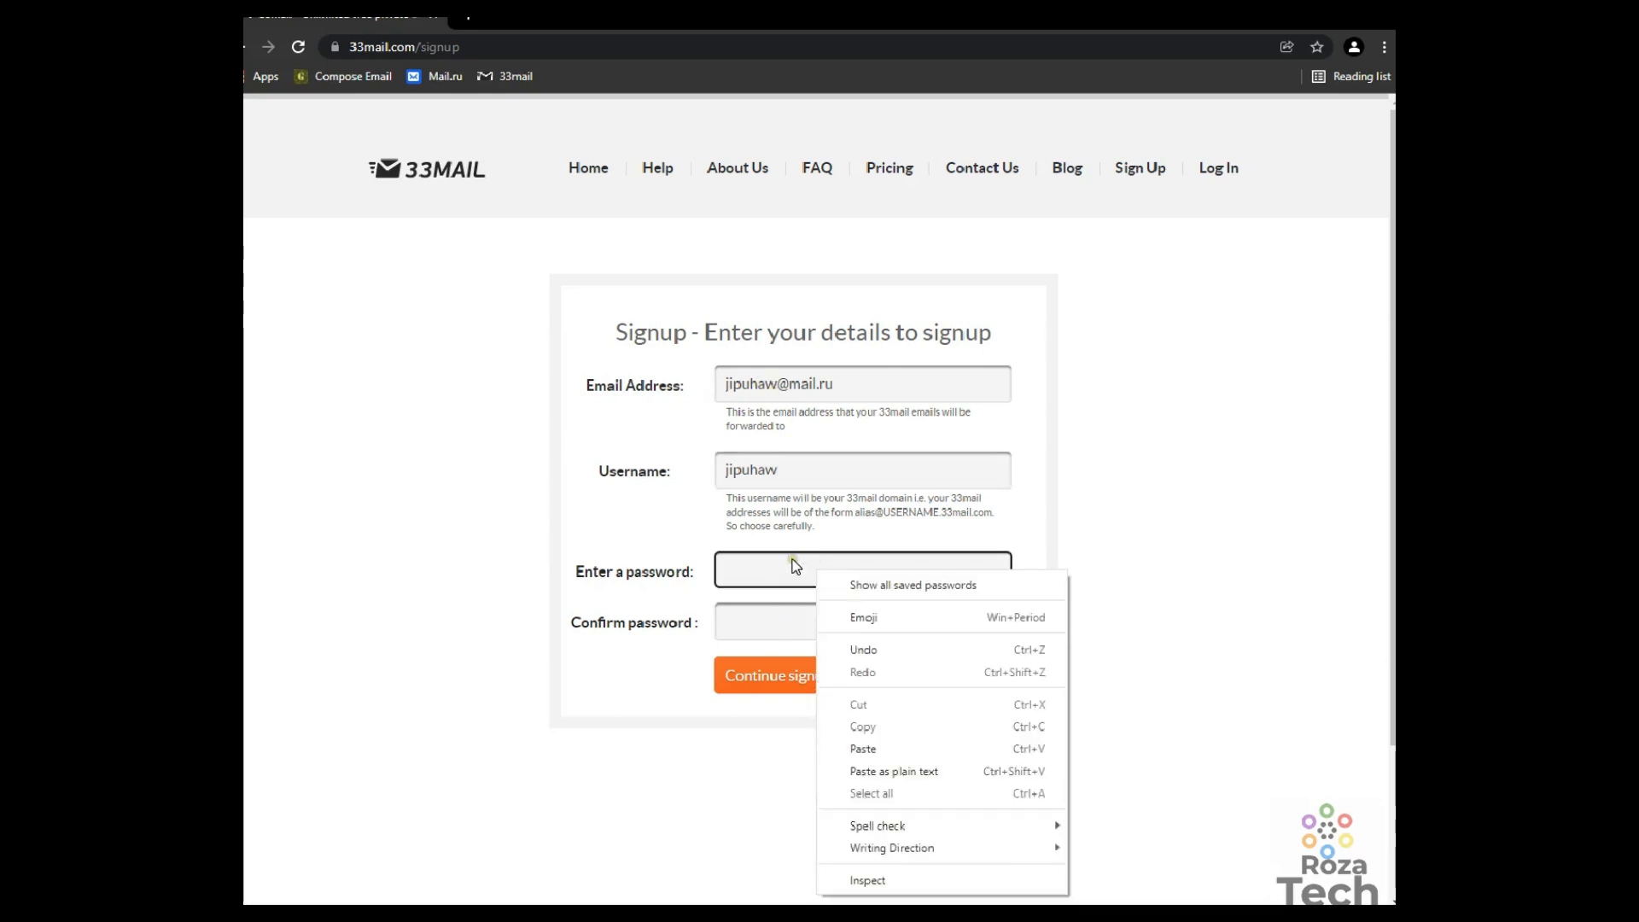
click(784, 569)
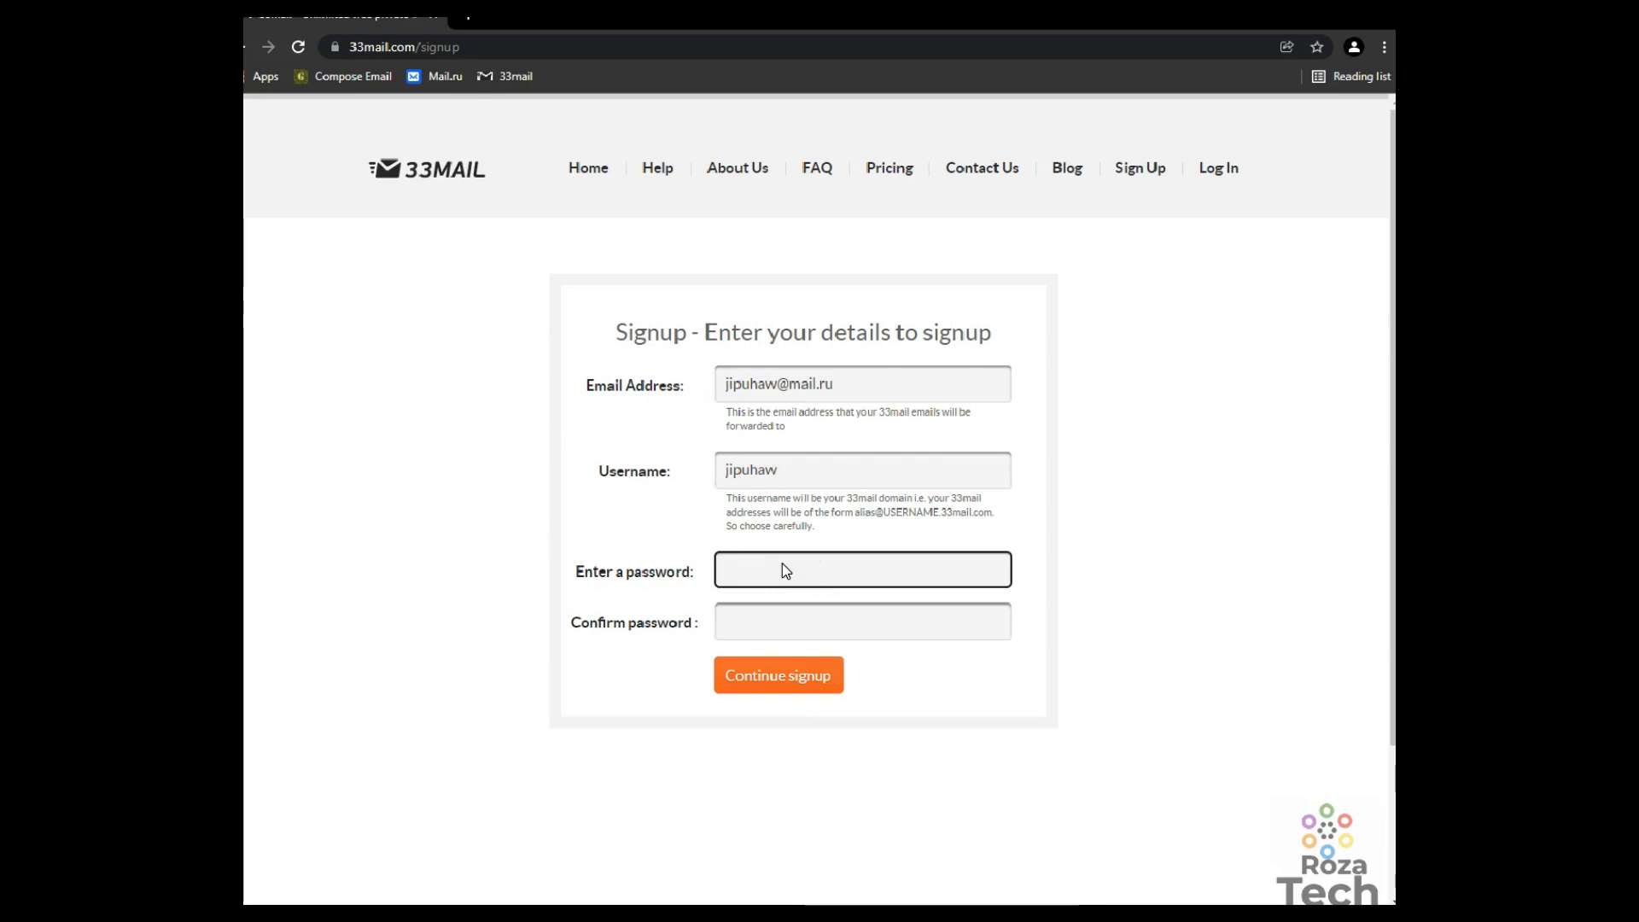
text(•••••••••)
click(794, 622)
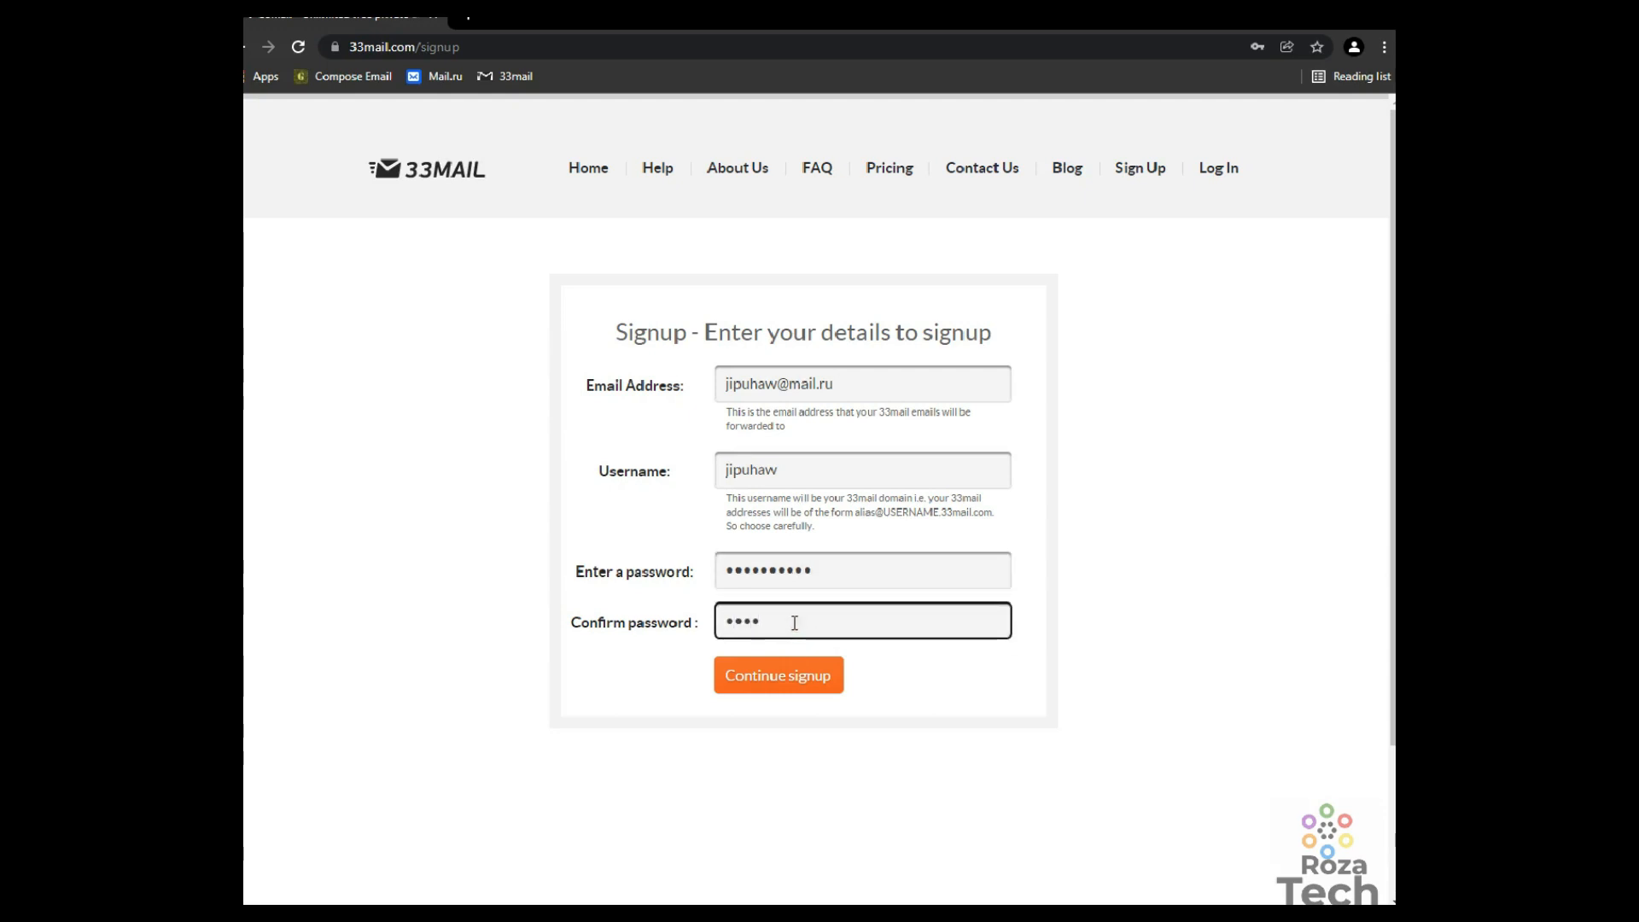
text(••••••••)
click(802, 677)
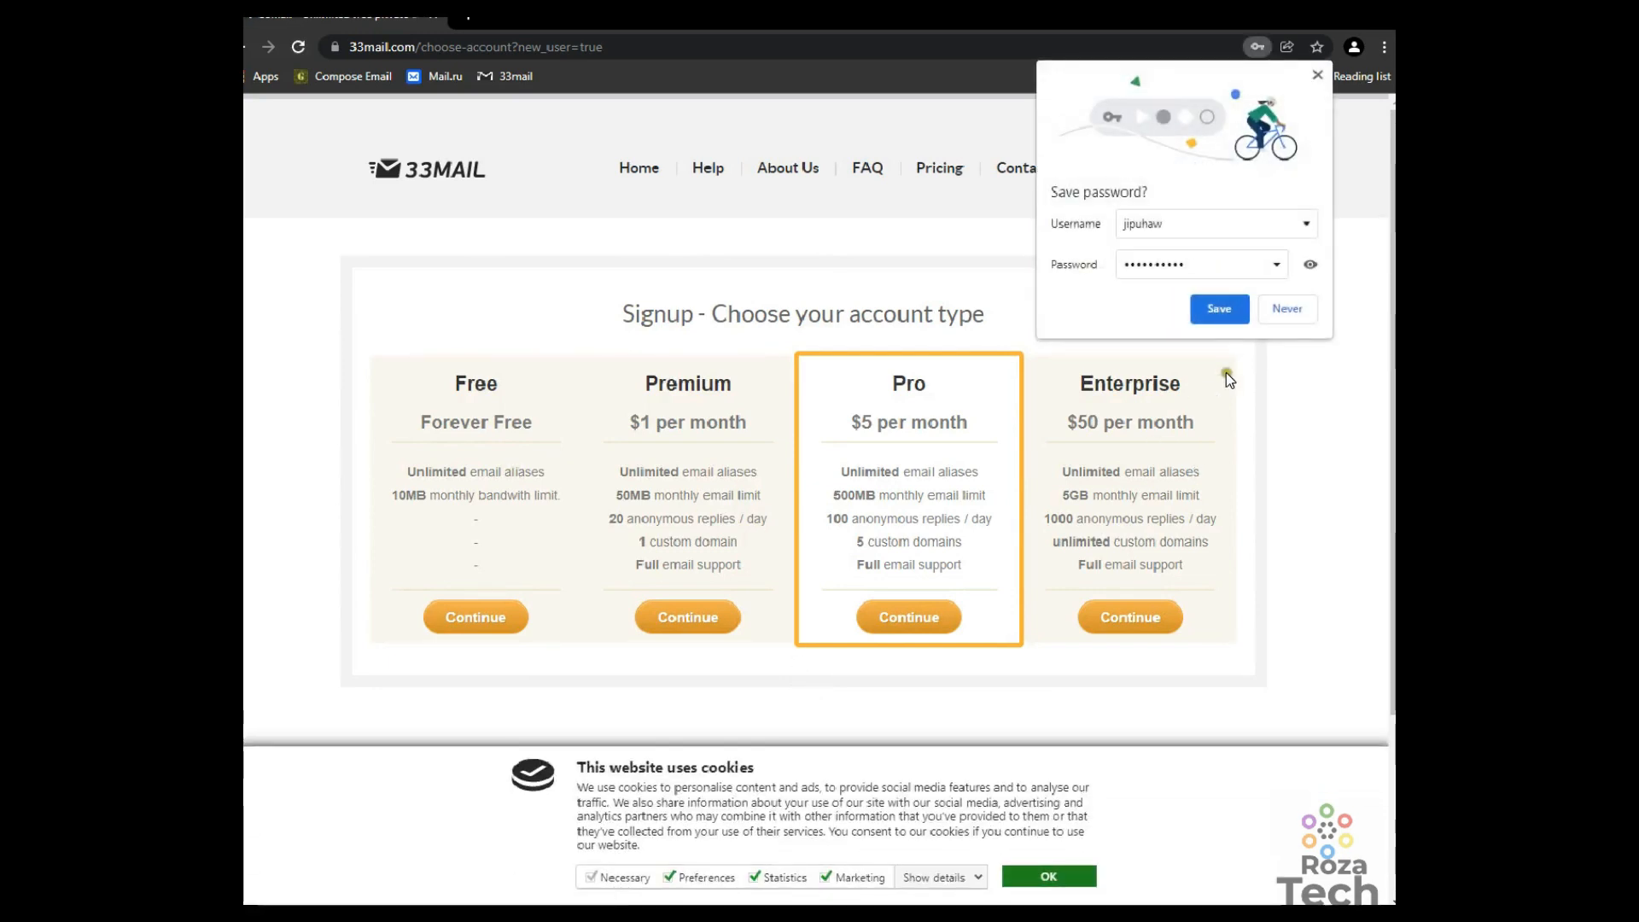
Save the new login in the browser and continue with the Free account type.
click(1231, 310)
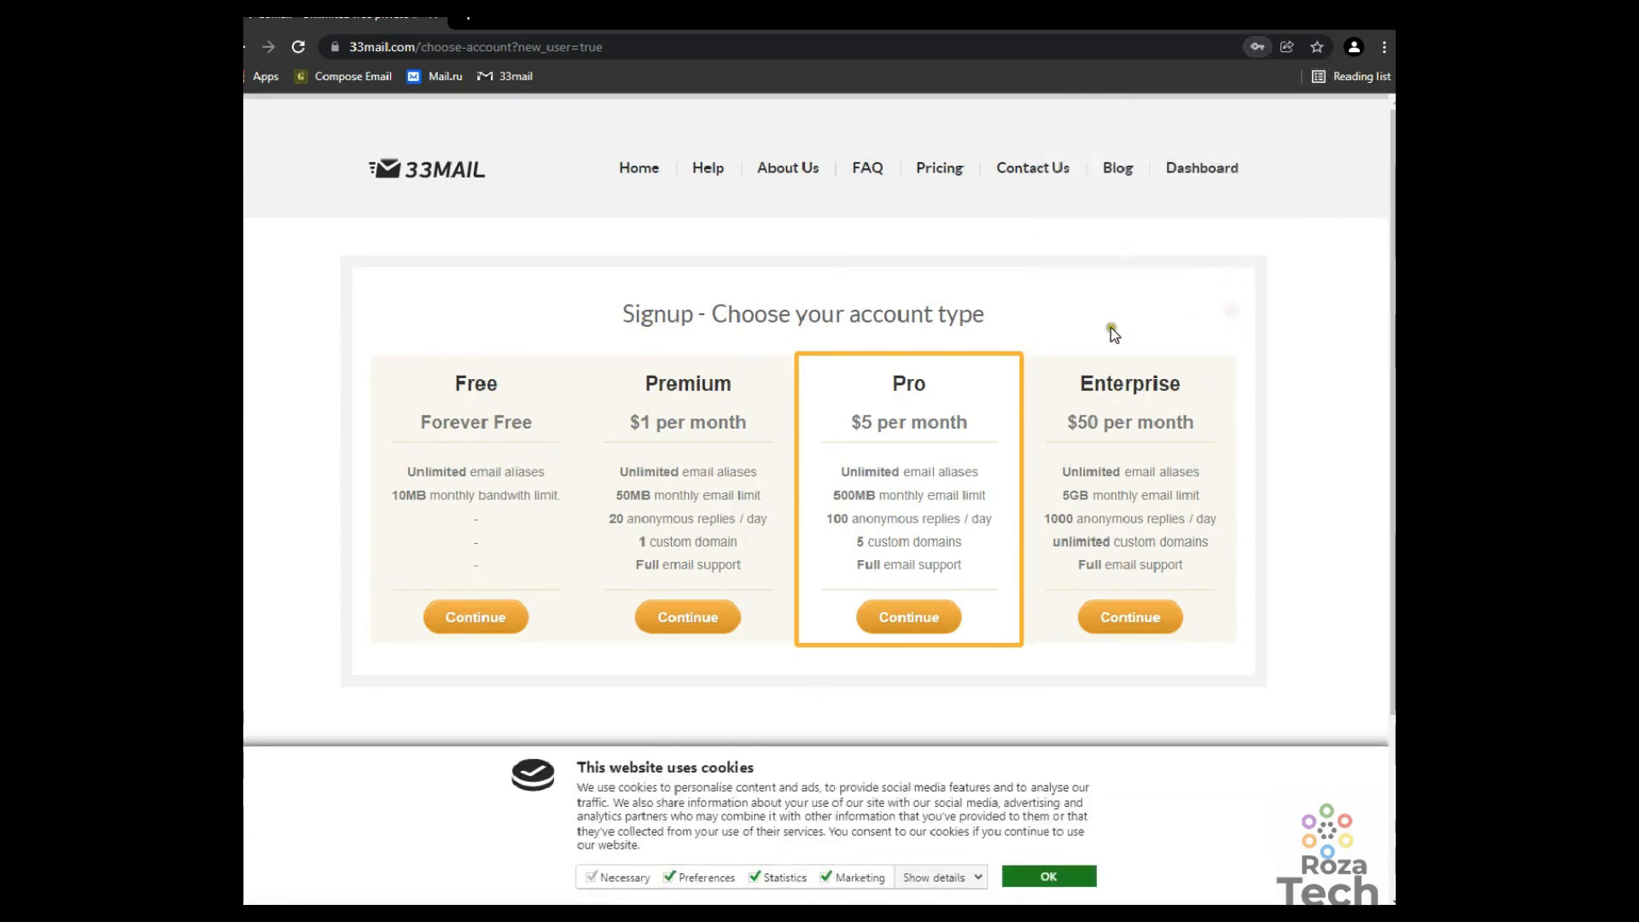
click(482, 620)
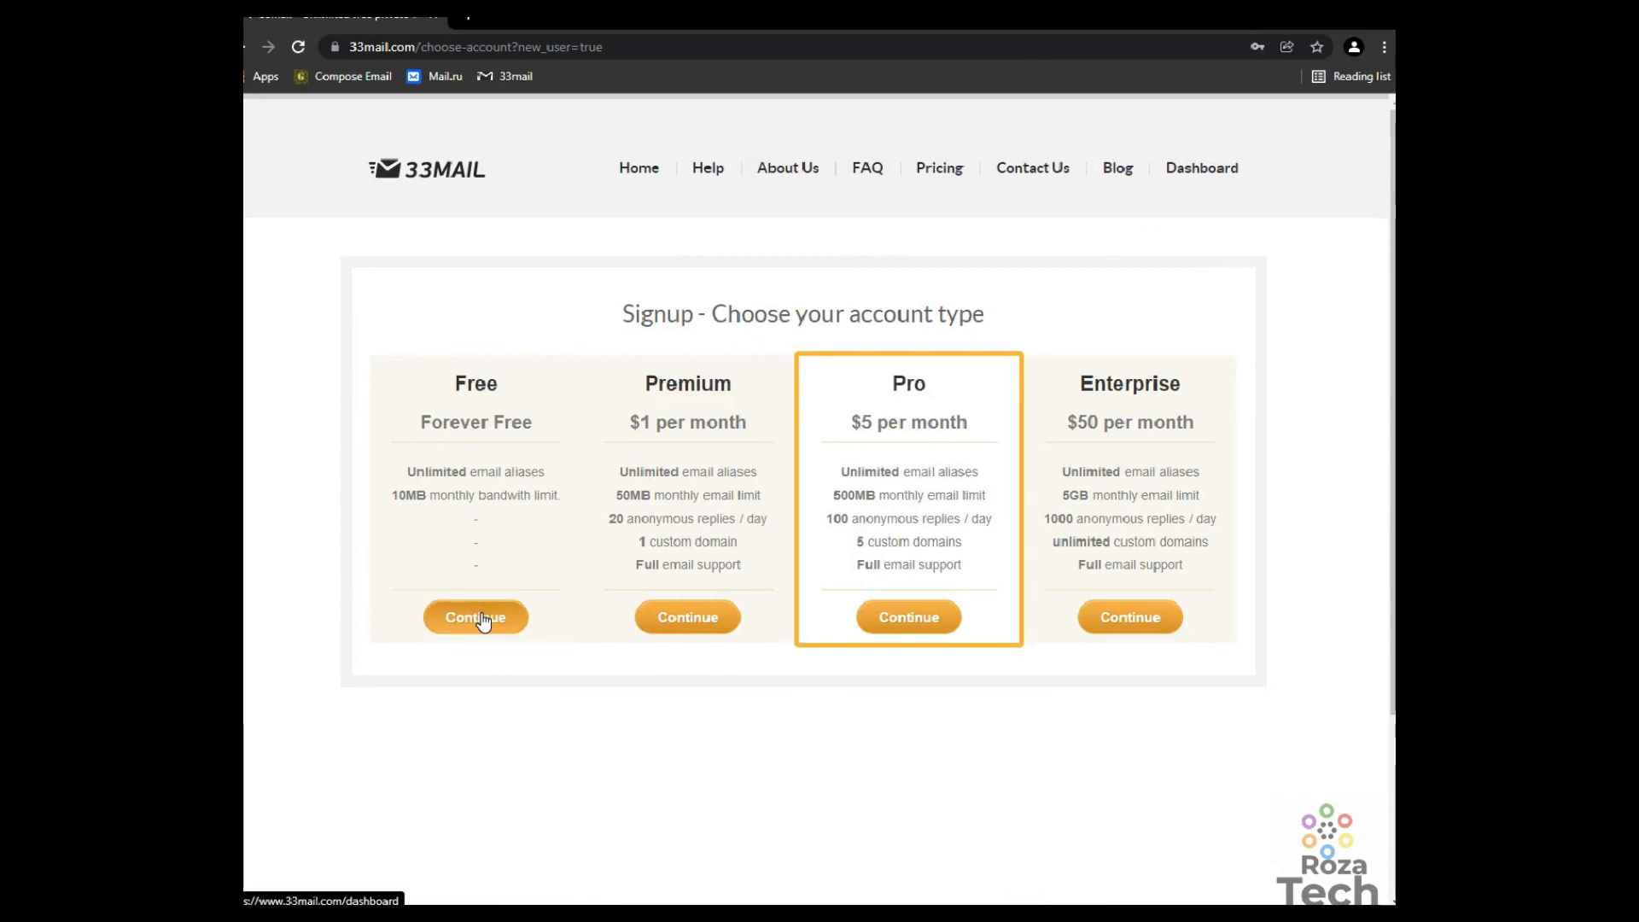
click(483, 620)
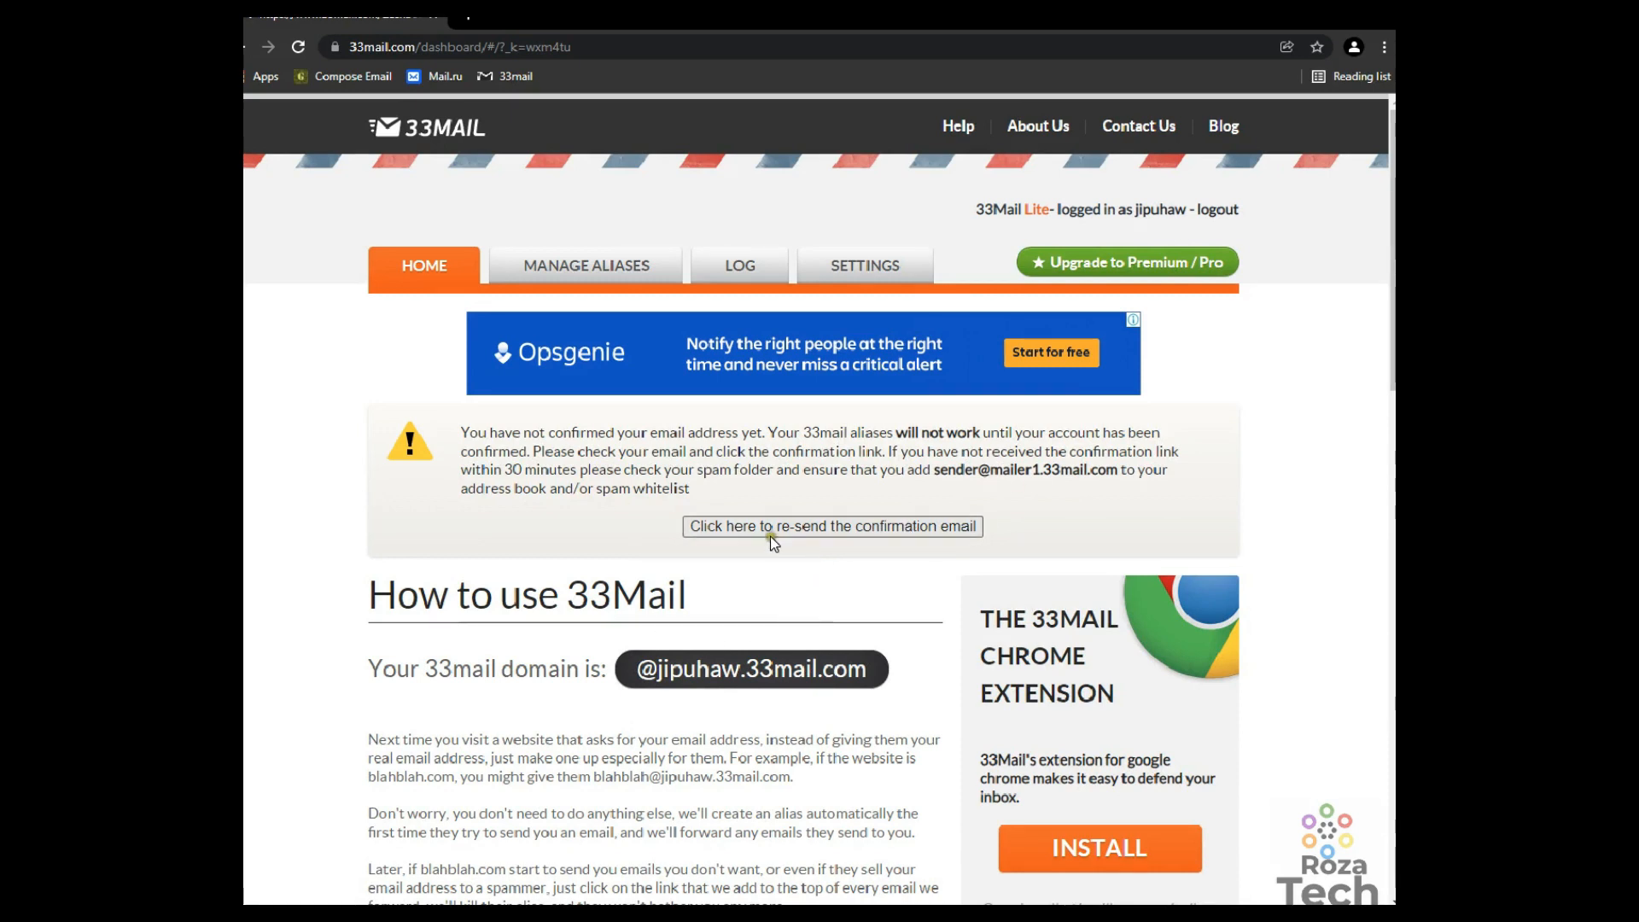
Open the Mail.ru inbox in a new tab and follow the confirmation link in the 33mail.com signup message.
click(469, 17)
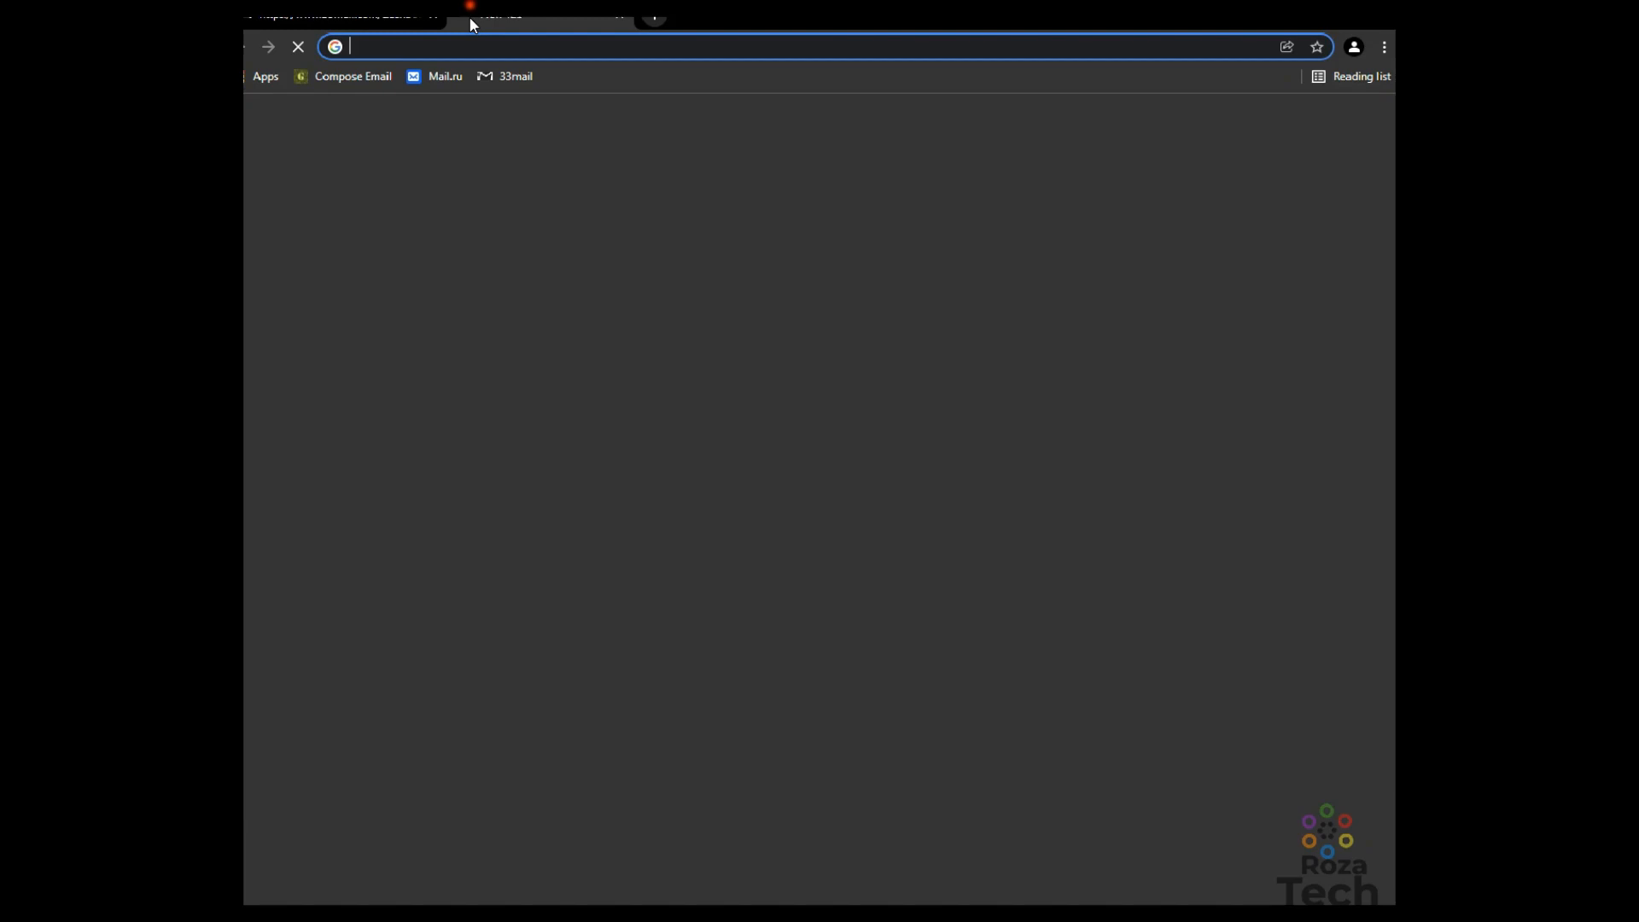
click(432, 75)
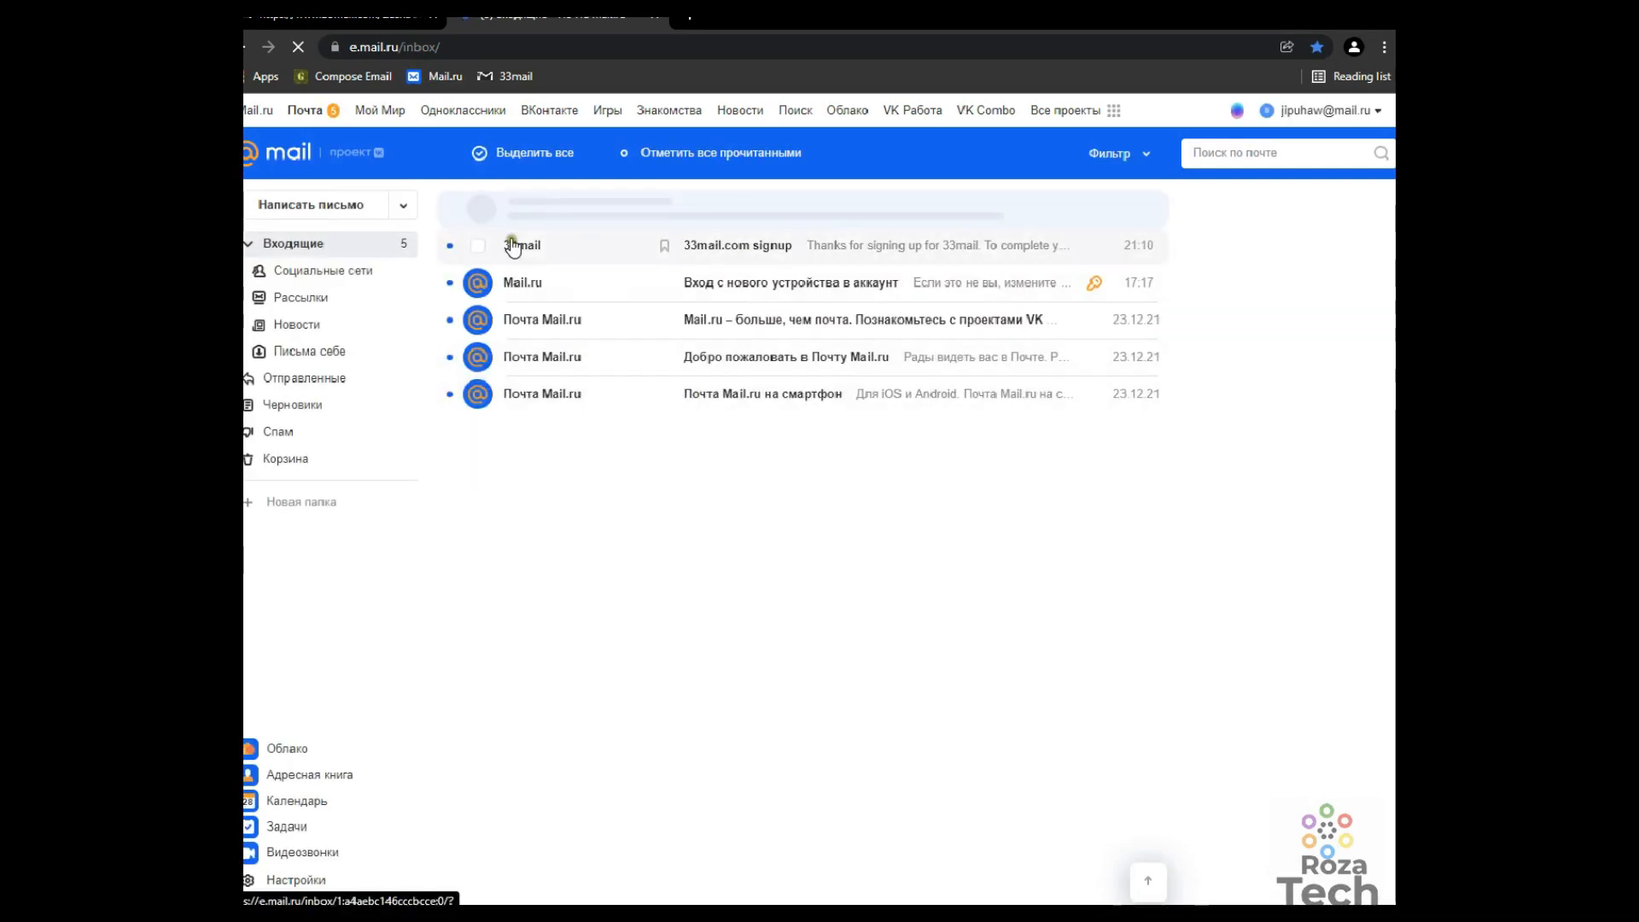
click(731, 246)
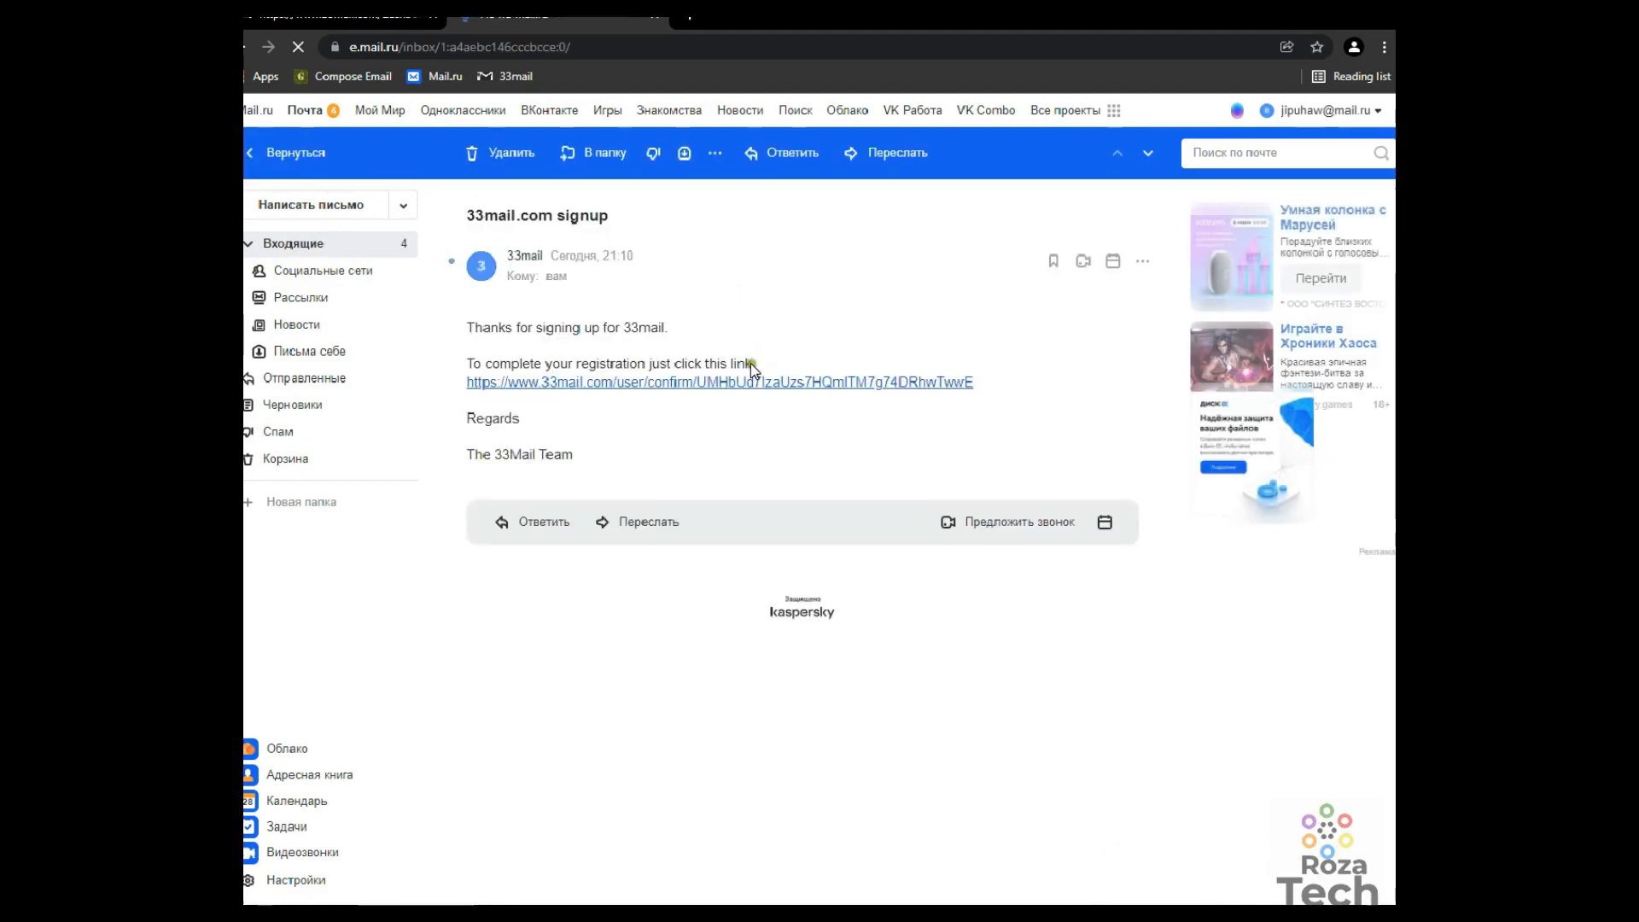
click(632, 382)
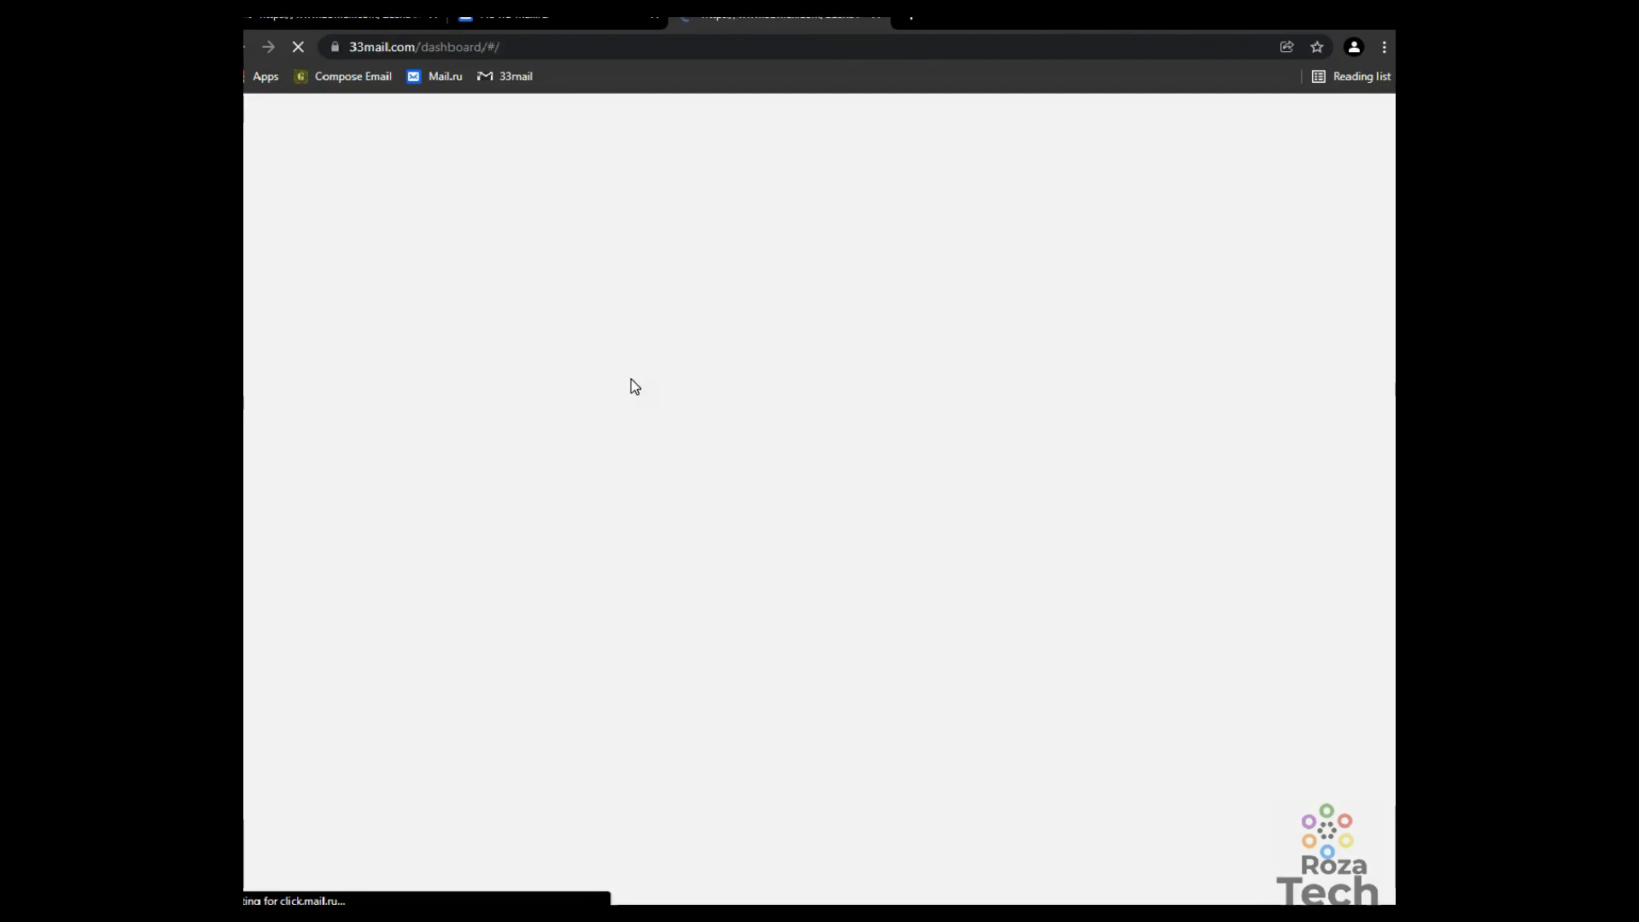
Review the 33mail dashboard's usage instructions and its Chrome extension section.
scroll(677, 391, down, 1)
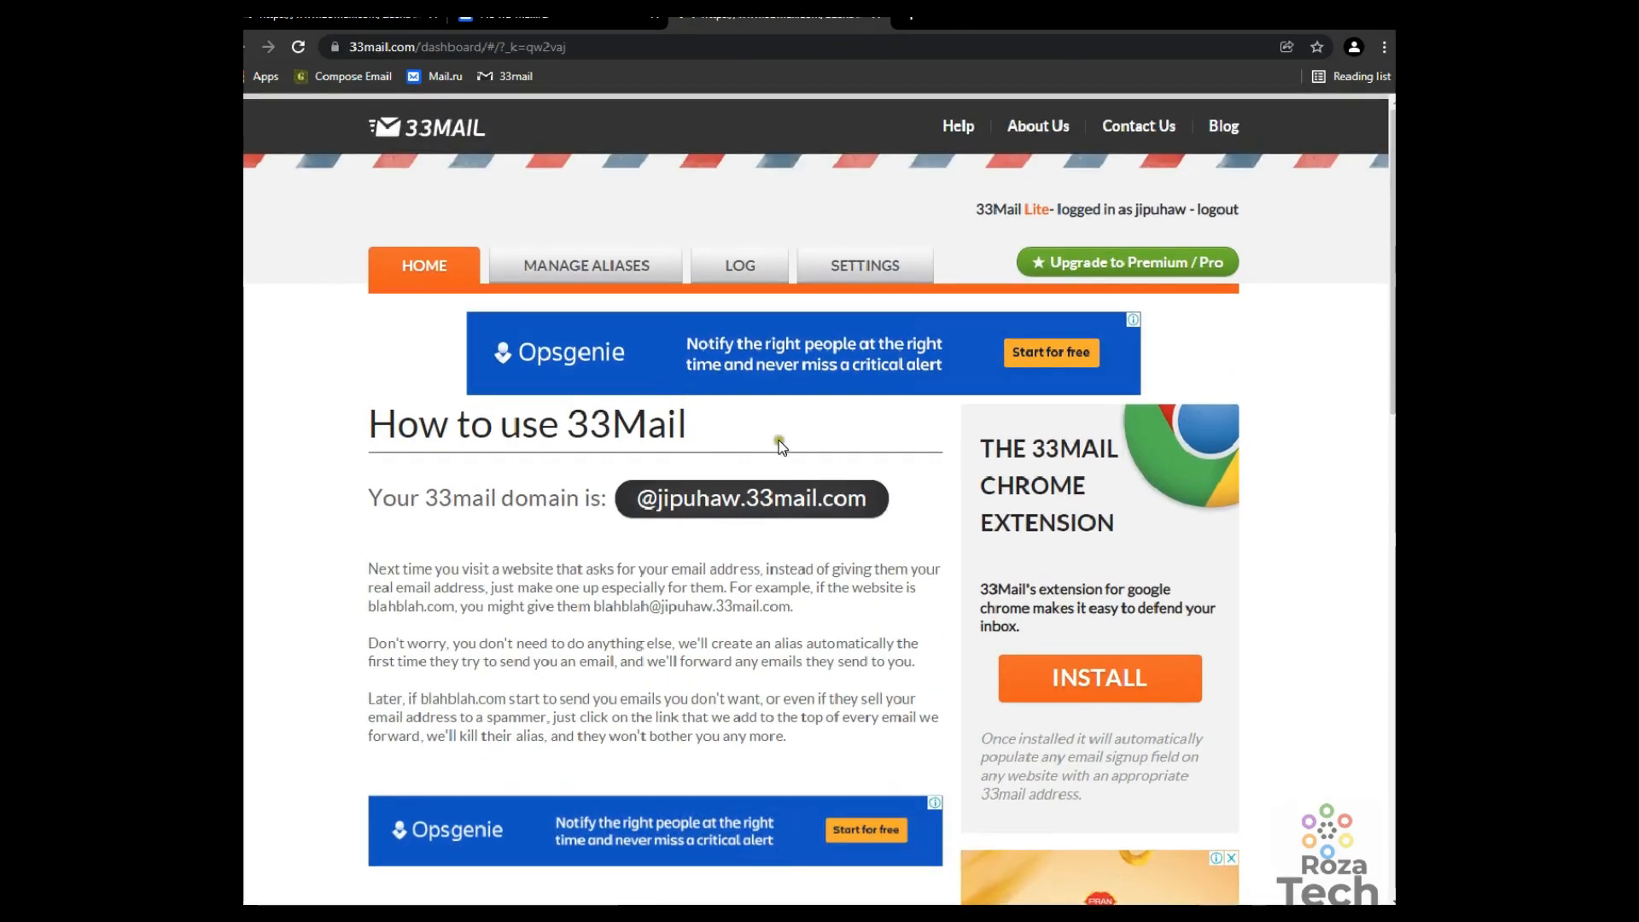
scroll(776, 441, down, 1)
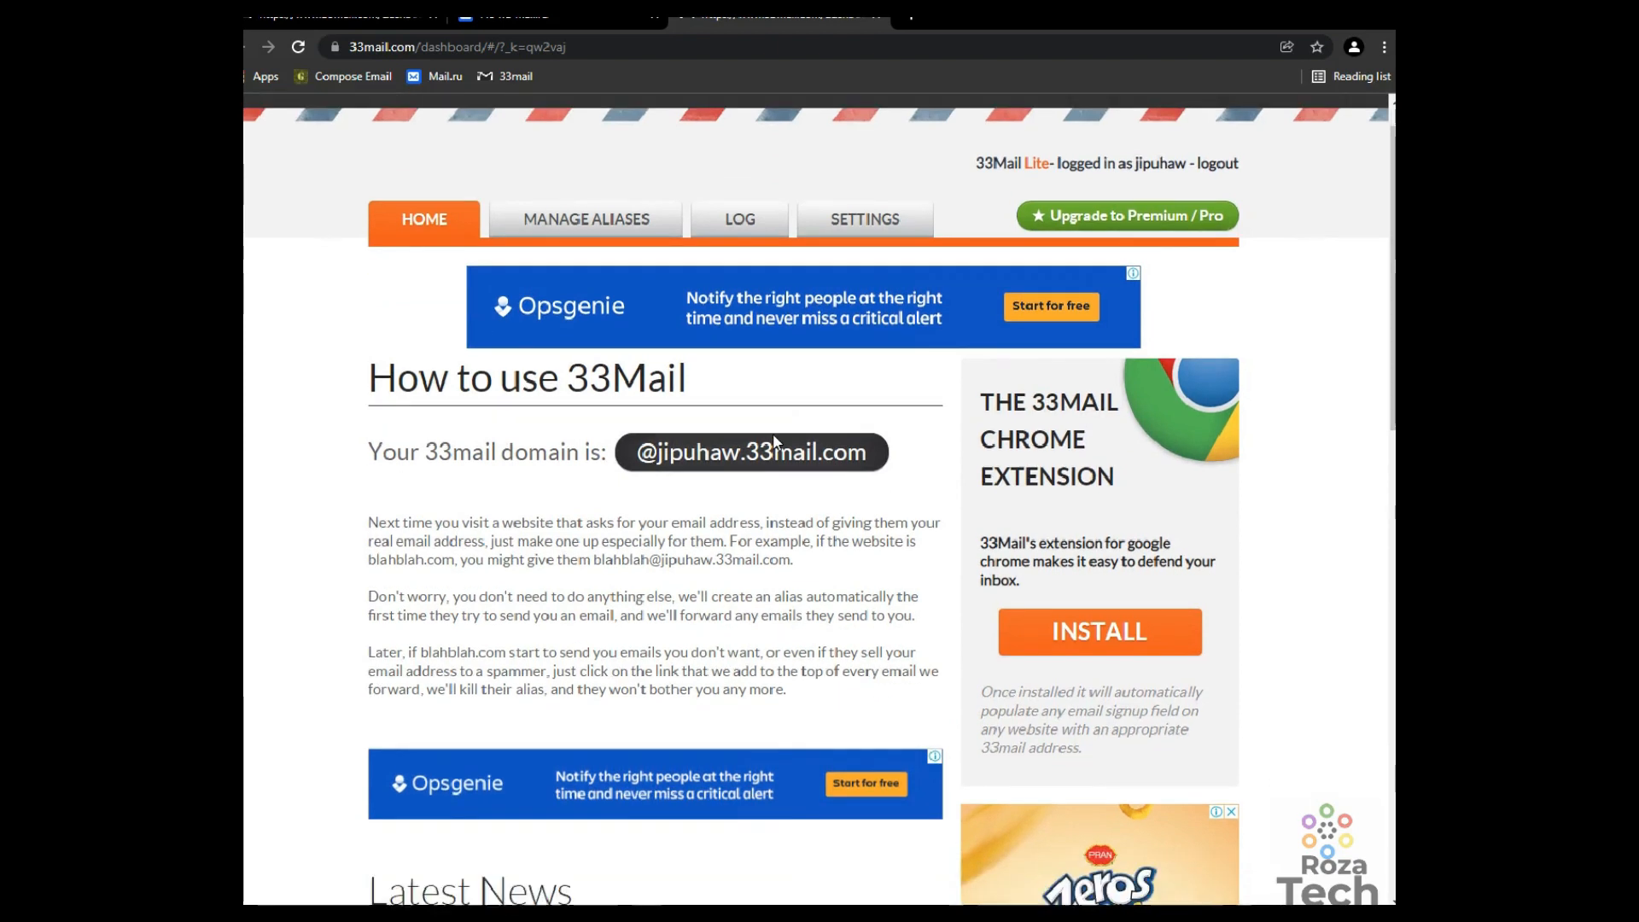
drag(984, 357, 1112, 413)
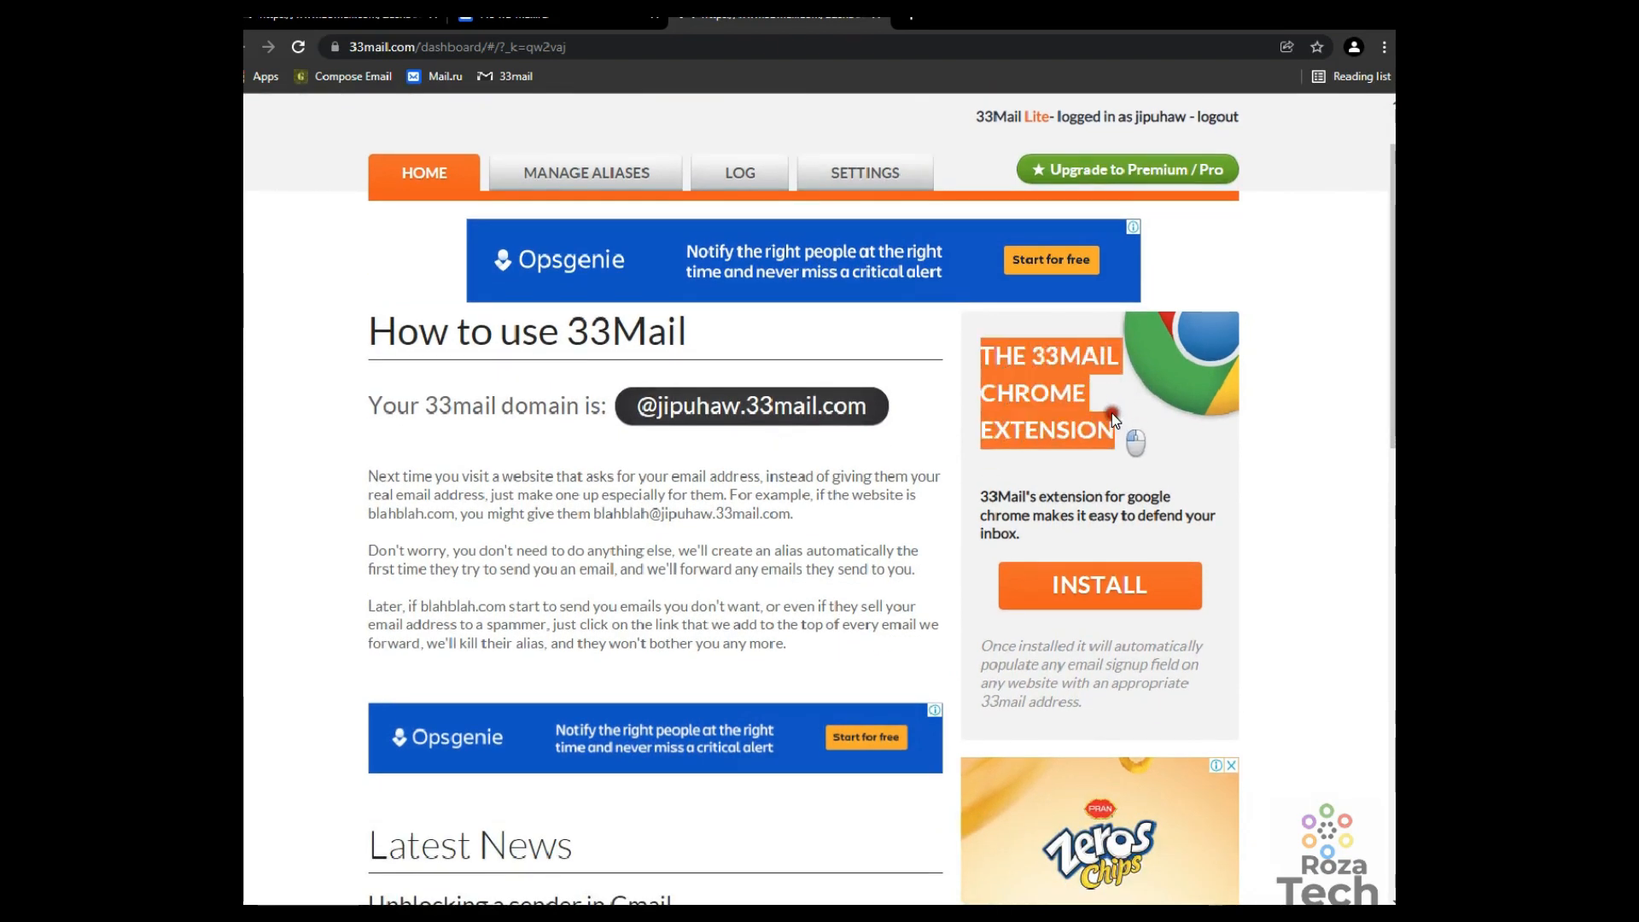
click(1144, 474)
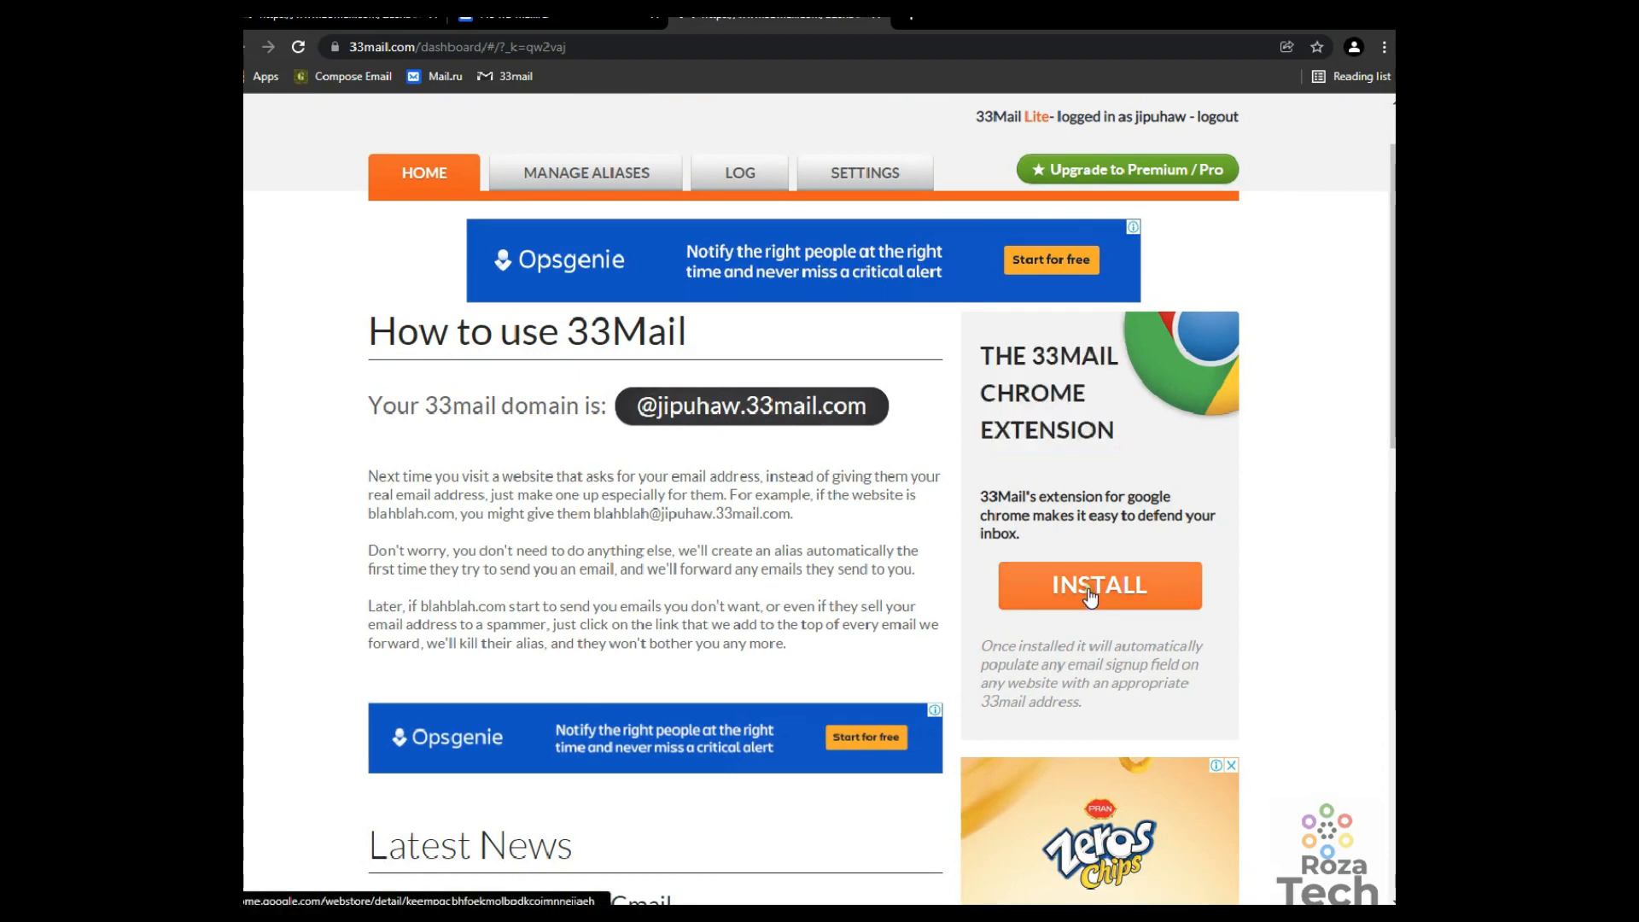
drag(978, 357, 1120, 443)
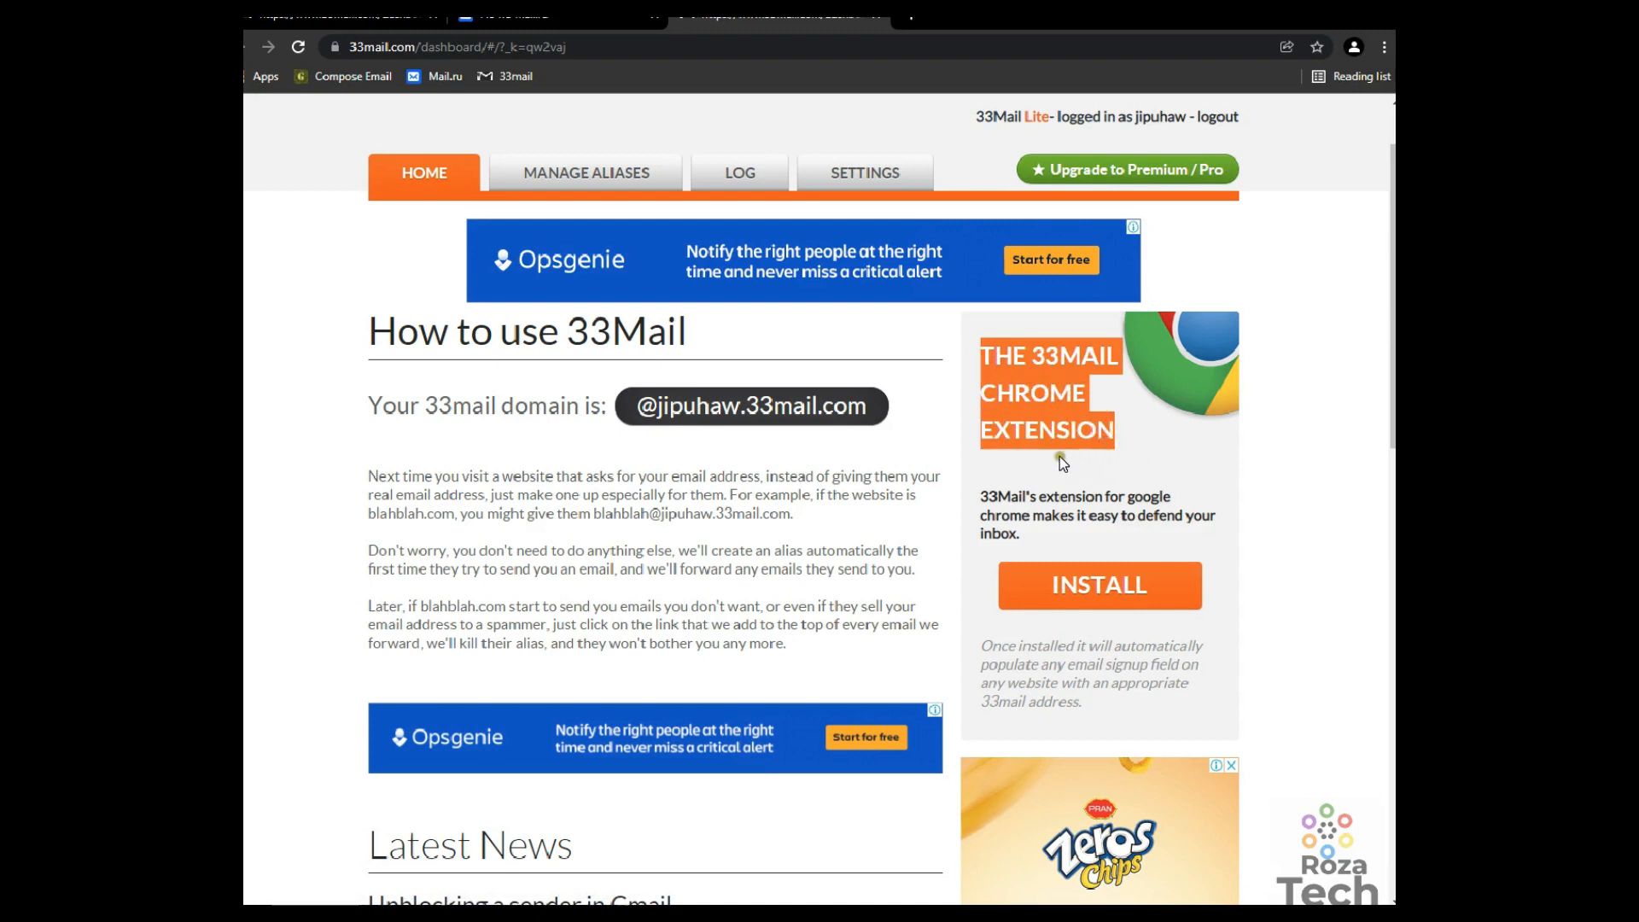
click(879, 437)
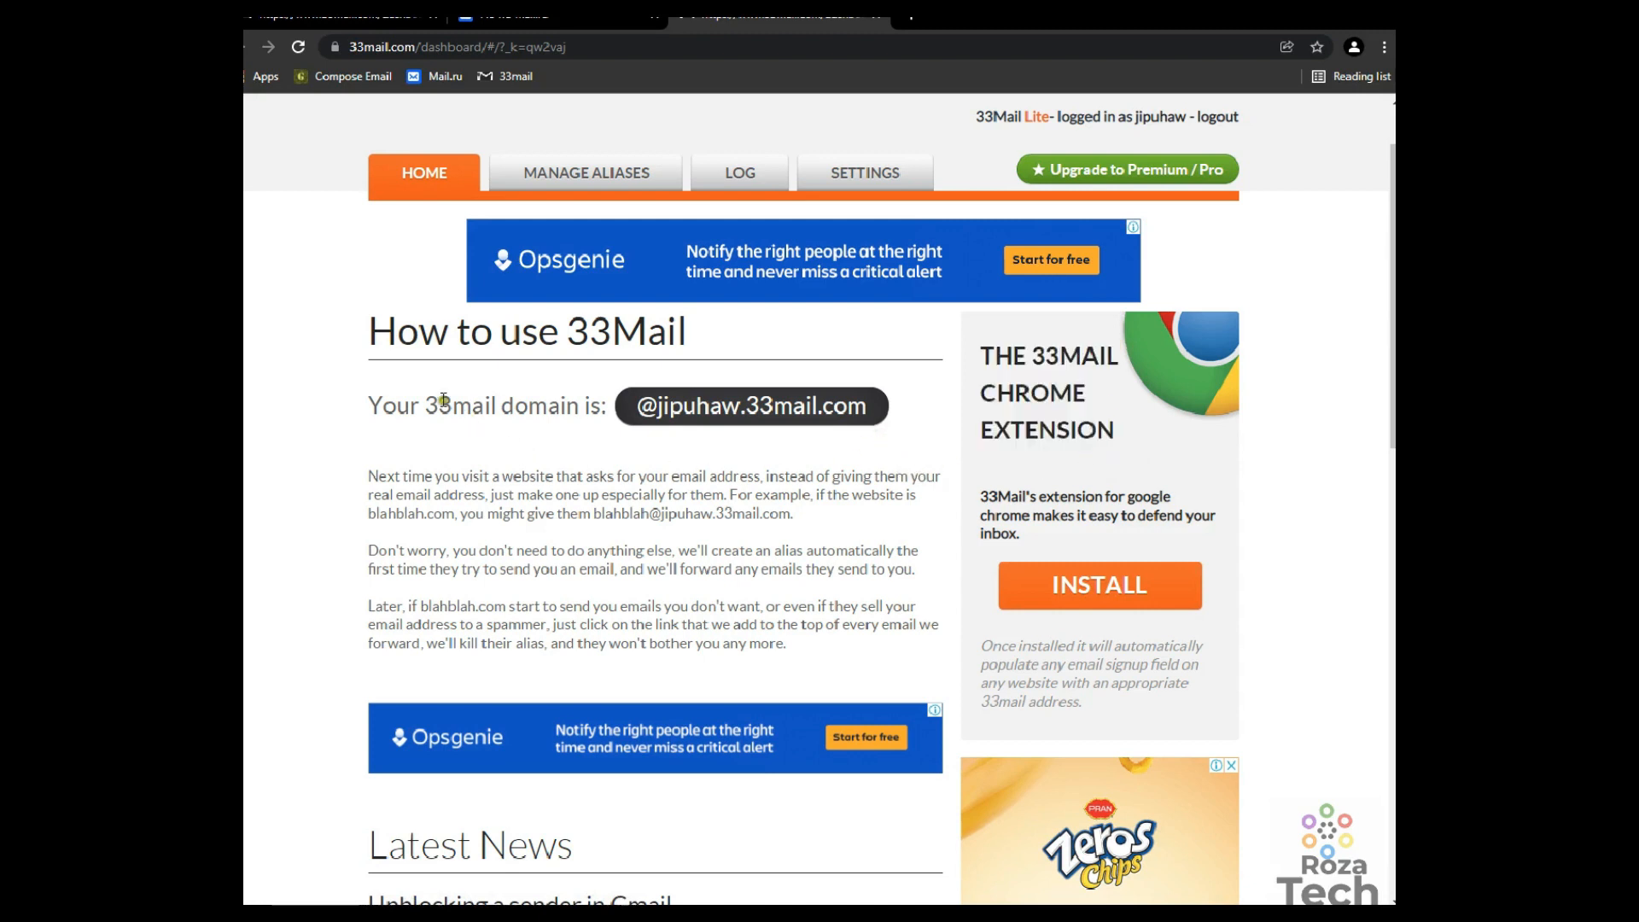
Examine the assigned 33mail domain on the dashboard, checking back and forth with the Mail.ru inbox that receives forwarded mail.
drag(438, 402, 498, 406)
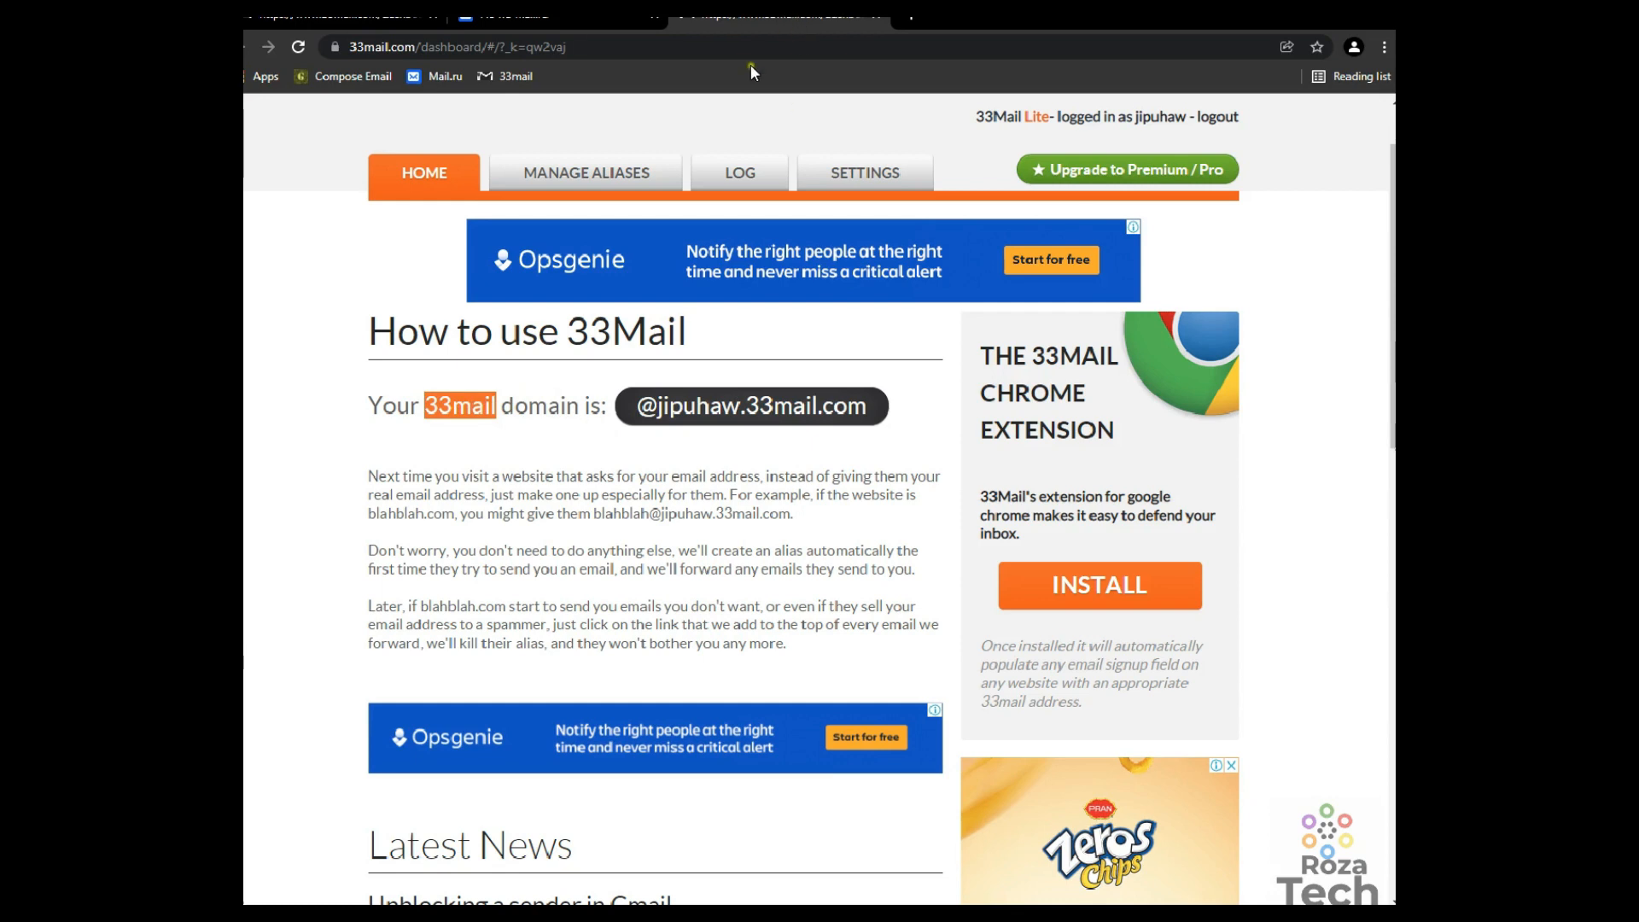
click(515, 15)
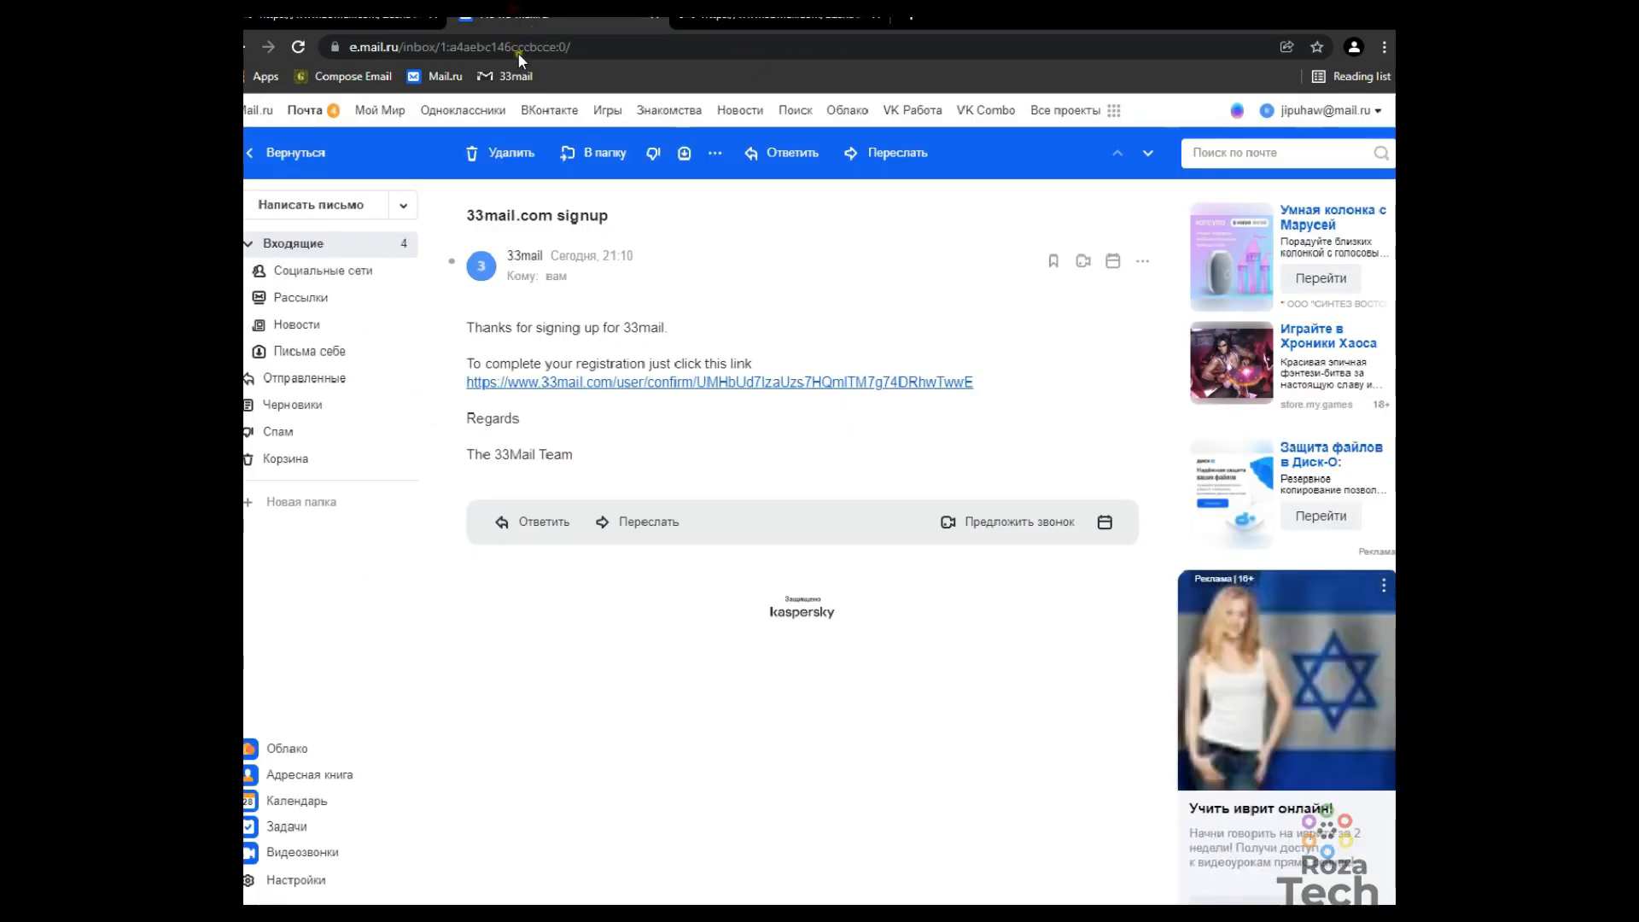
click(807, 23)
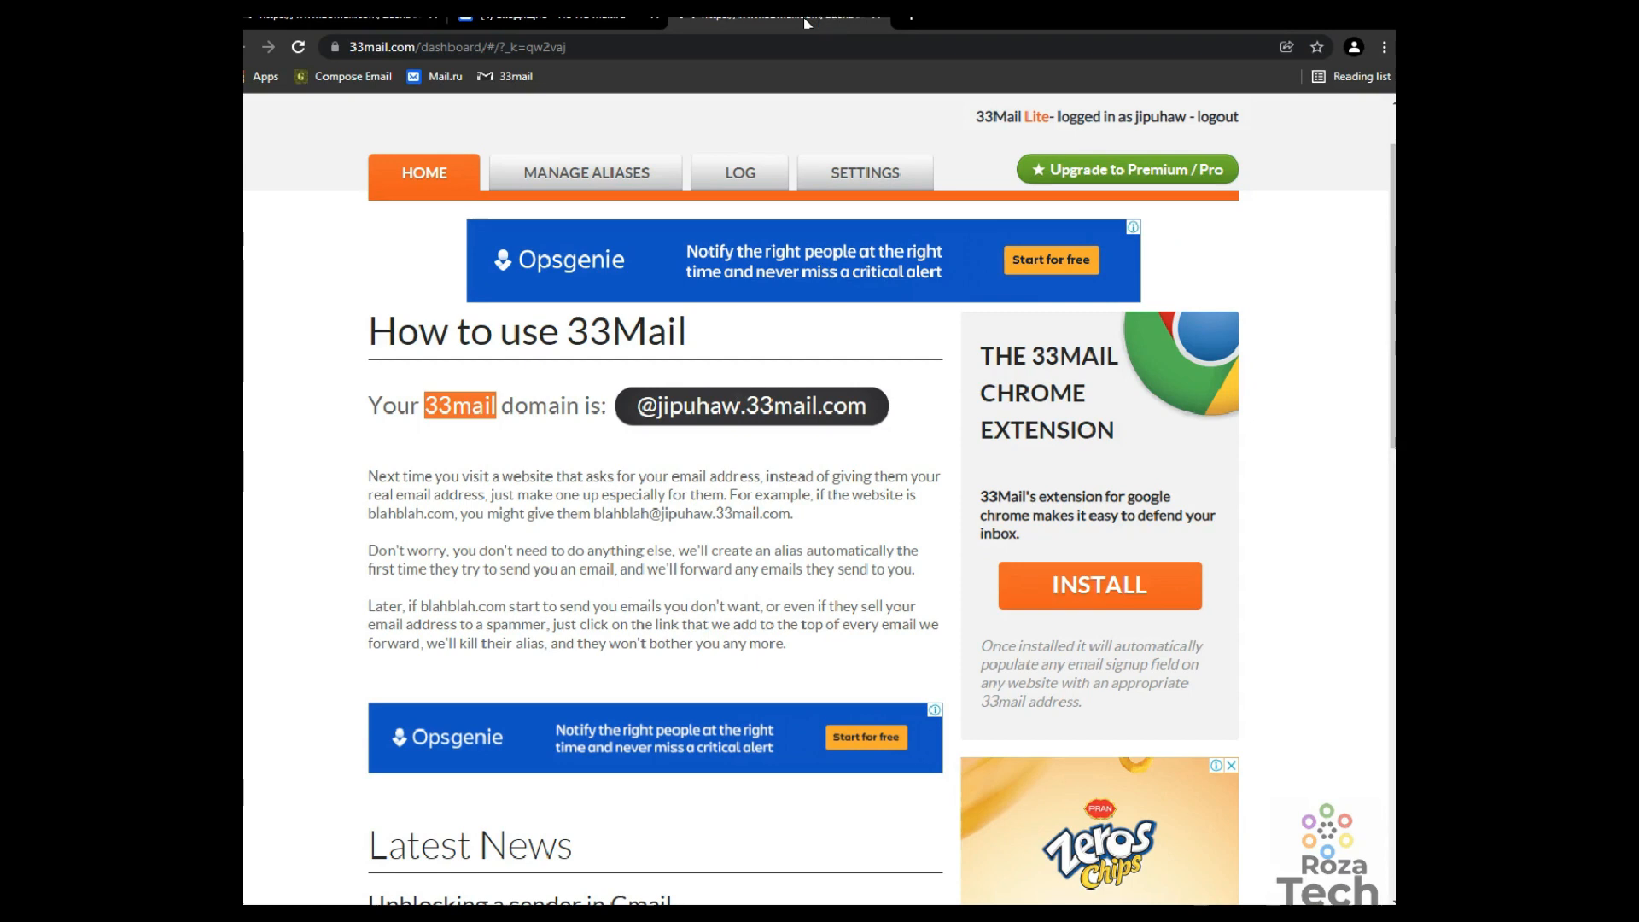
drag(639, 406, 876, 416)
click(677, 406)
click(696, 407)
drag(632, 405, 867, 401)
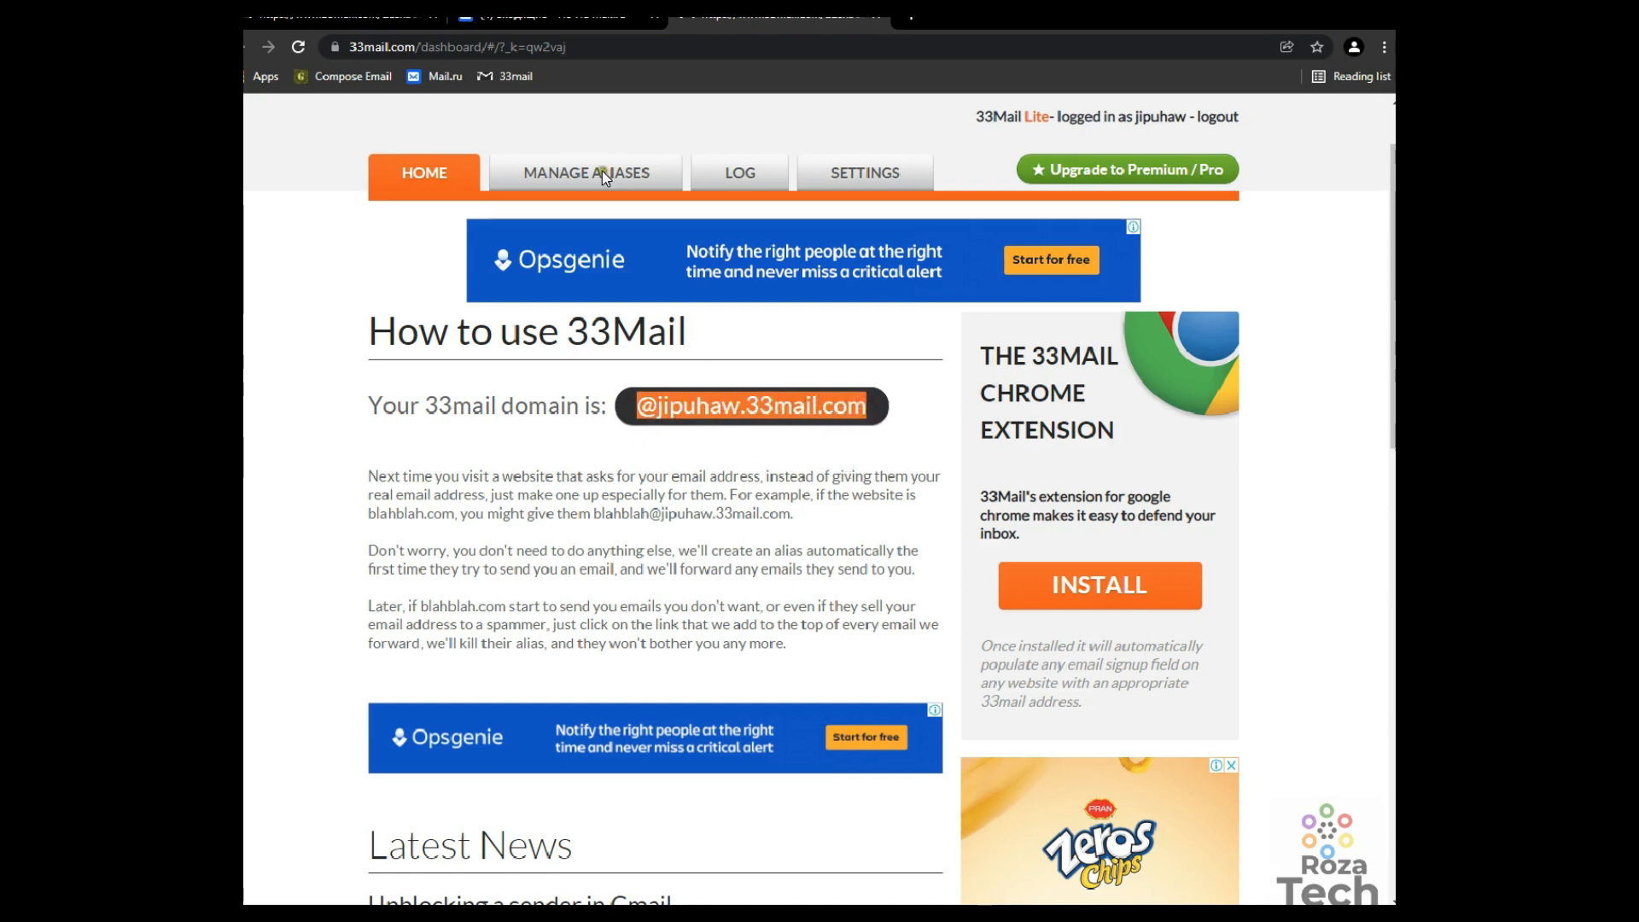
click(519, 17)
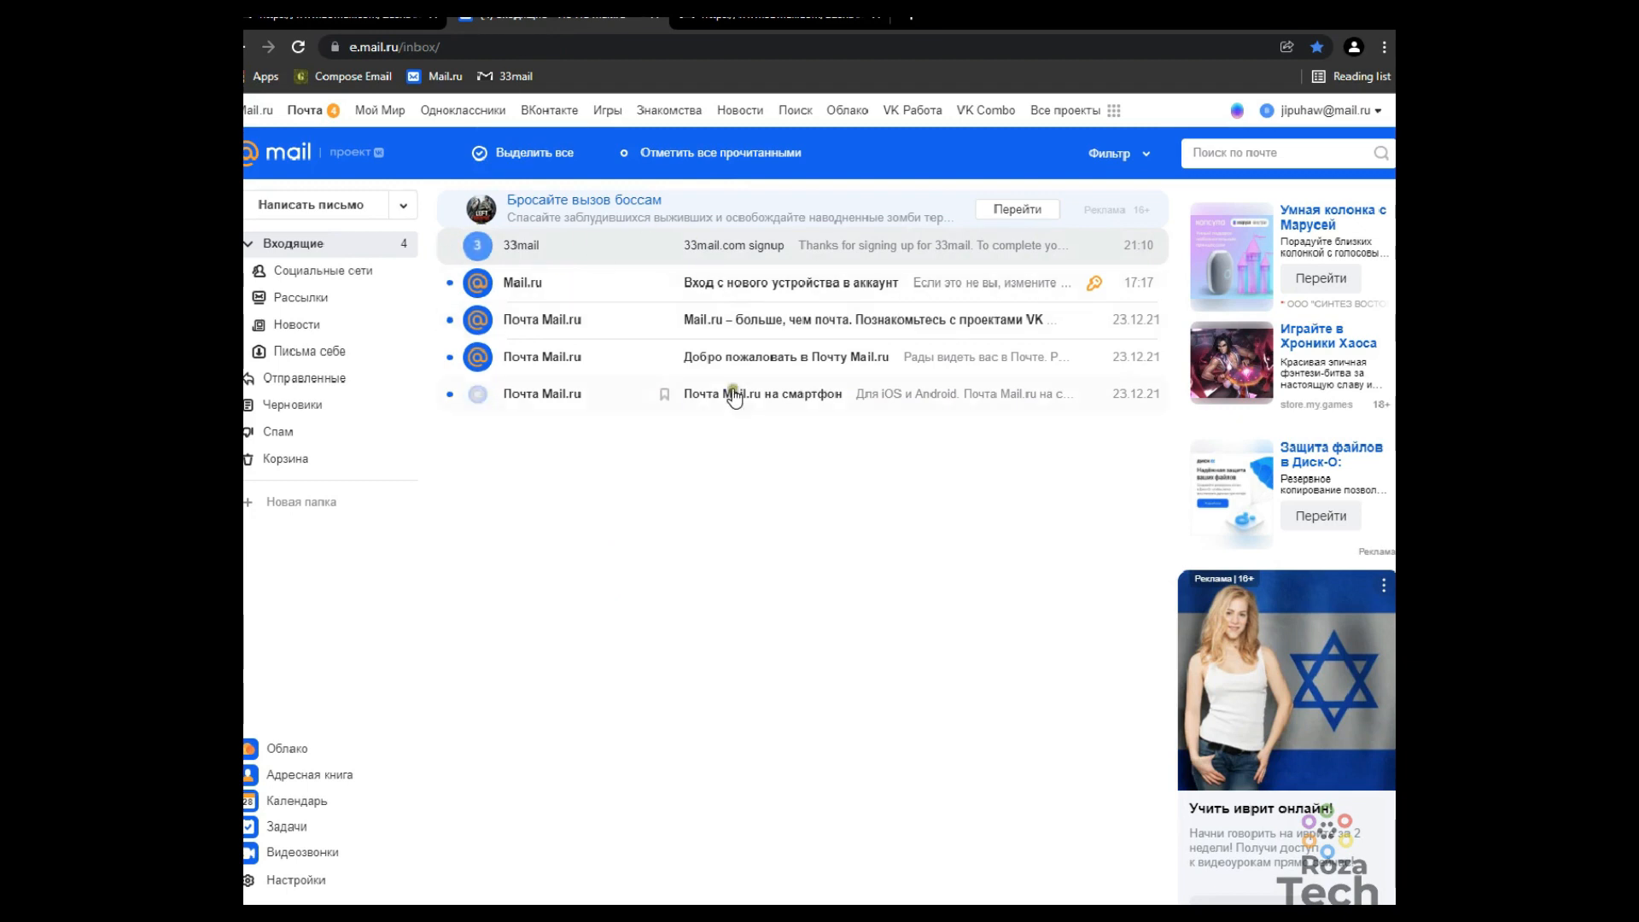
click(766, 19)
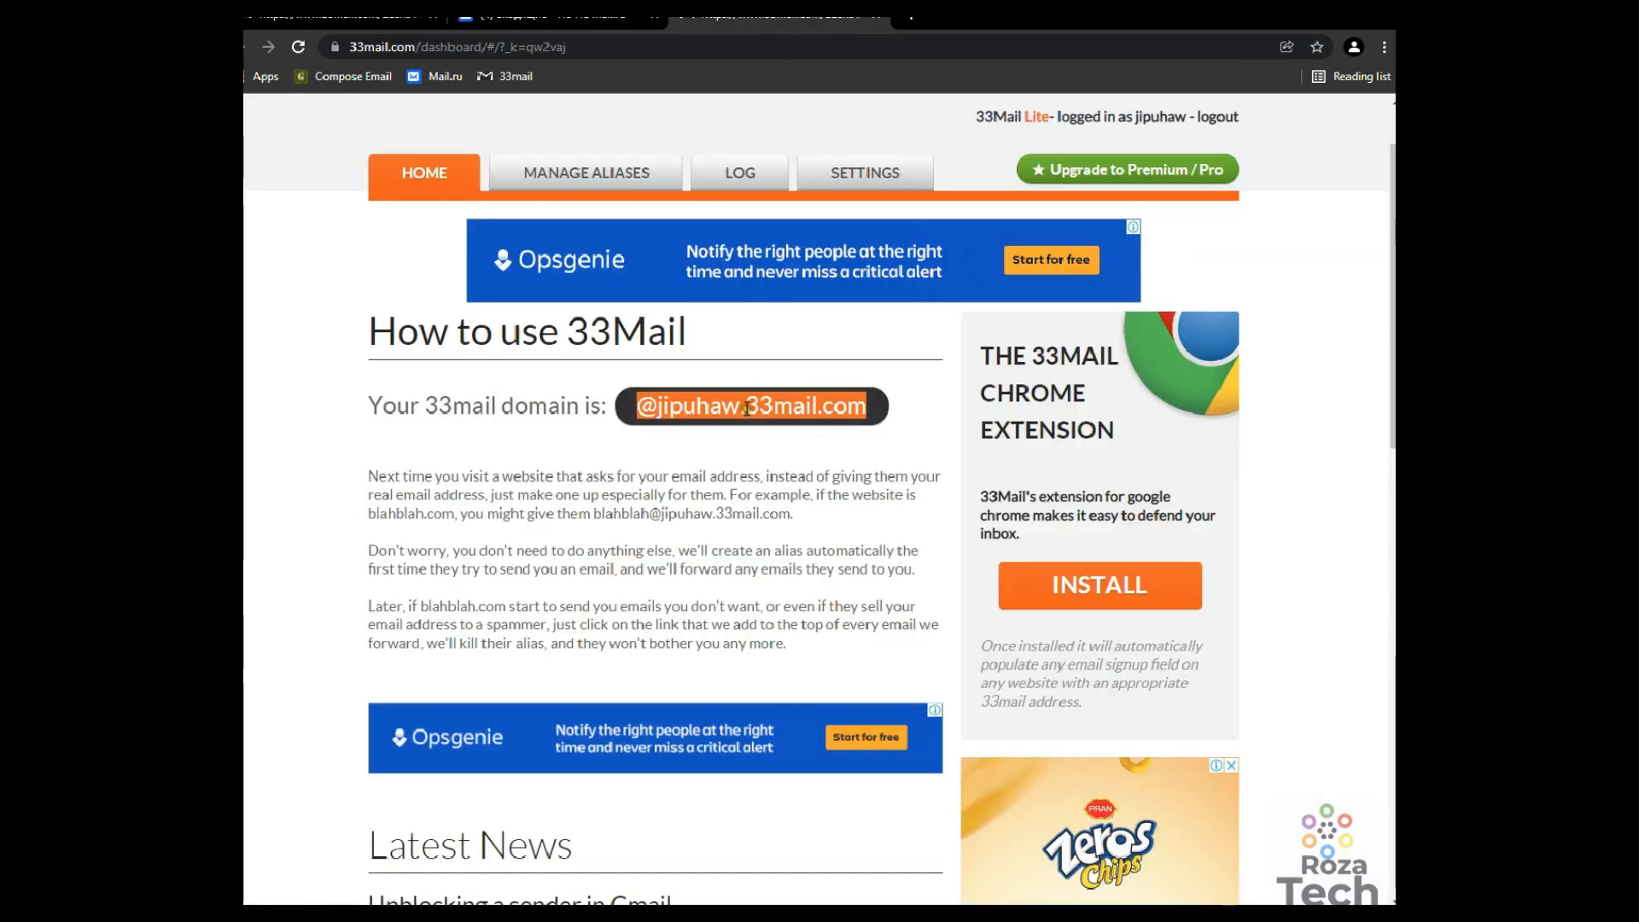
drag(639, 407, 868, 408)
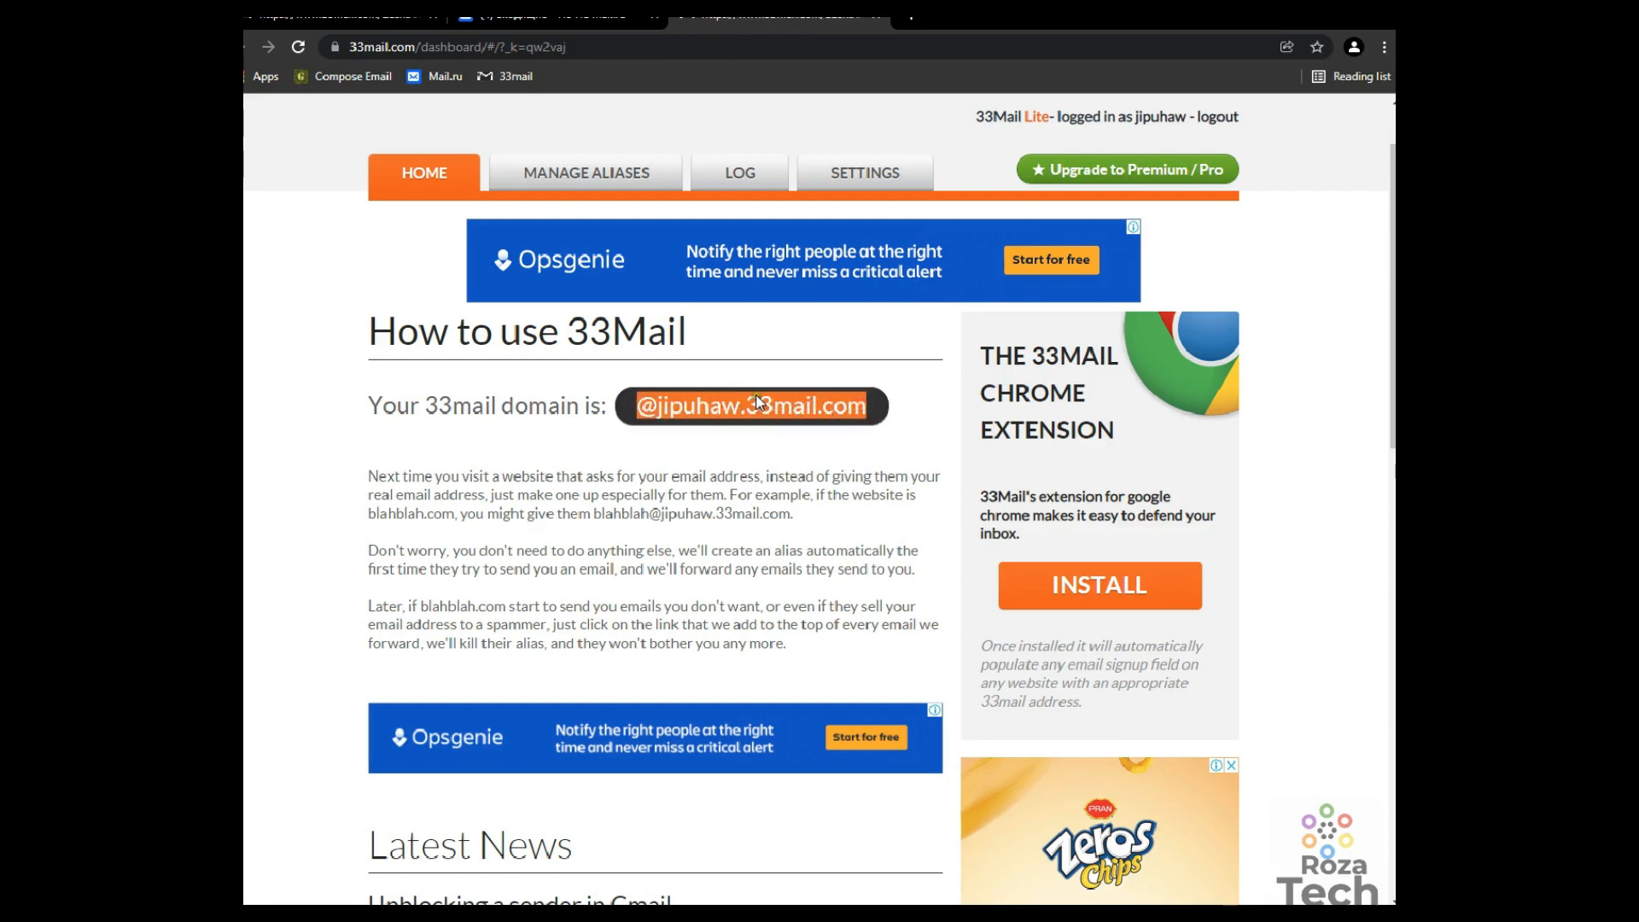
click(541, 17)
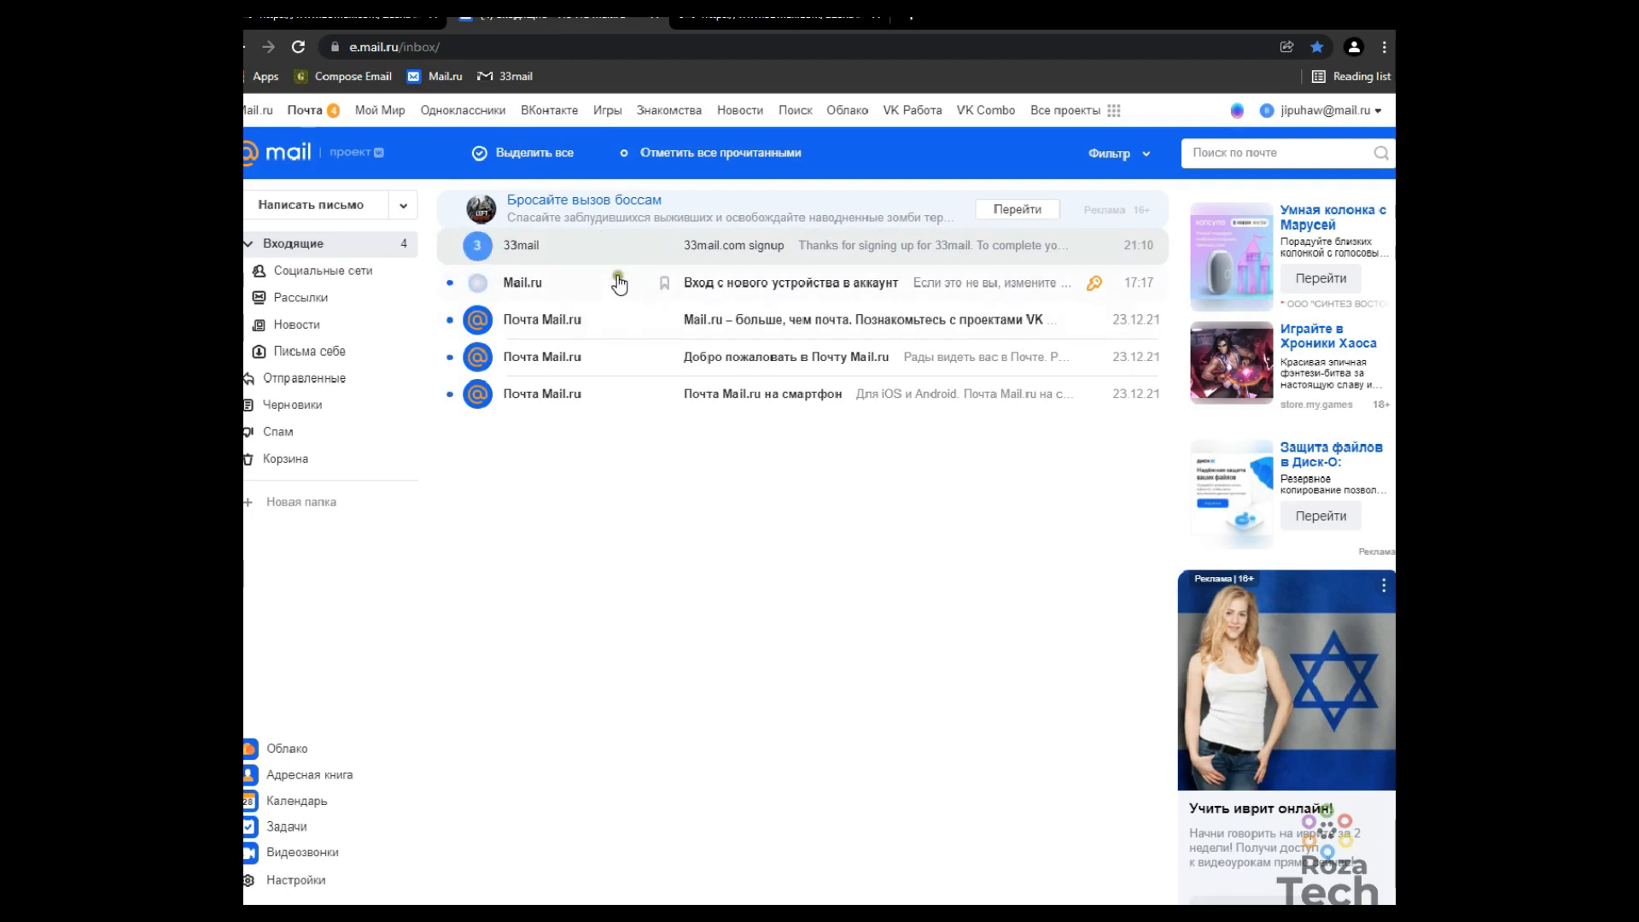
click(745, 17)
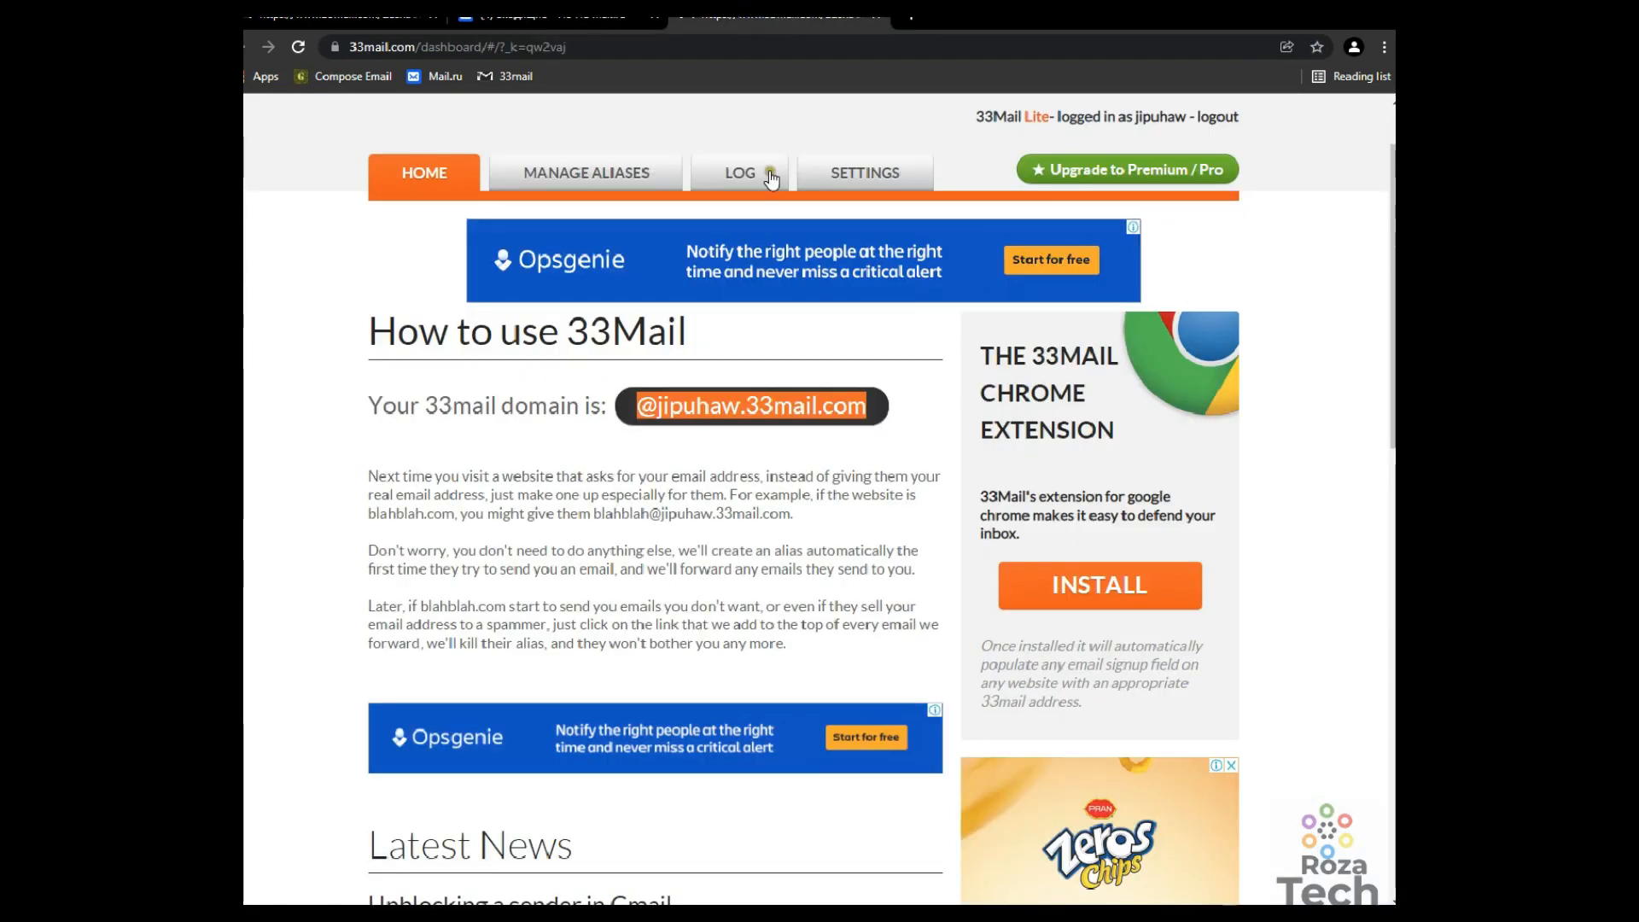
Copy the assigned 33mail domain from the dashboard, switch to Excel and paste it into cell B1.
right_click(715, 409)
click(747, 425)
click(651, 901)
click(454, 177)
key(ctrl+v)
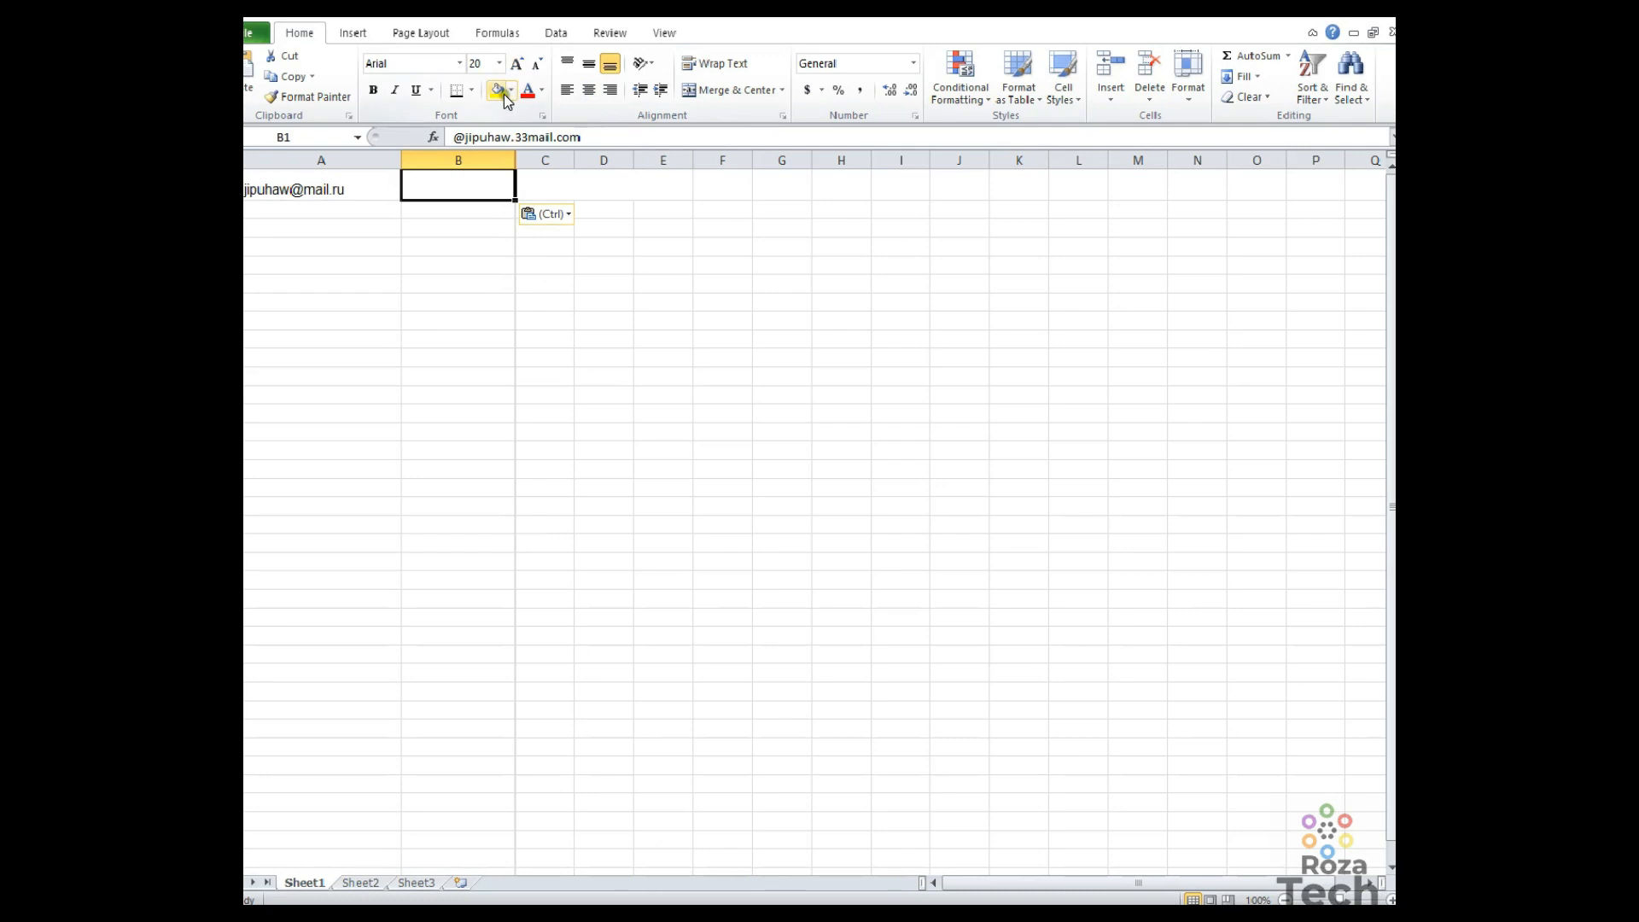
Set the pasted domain's font colour to Automatic and its font size to 11.
click(542, 90)
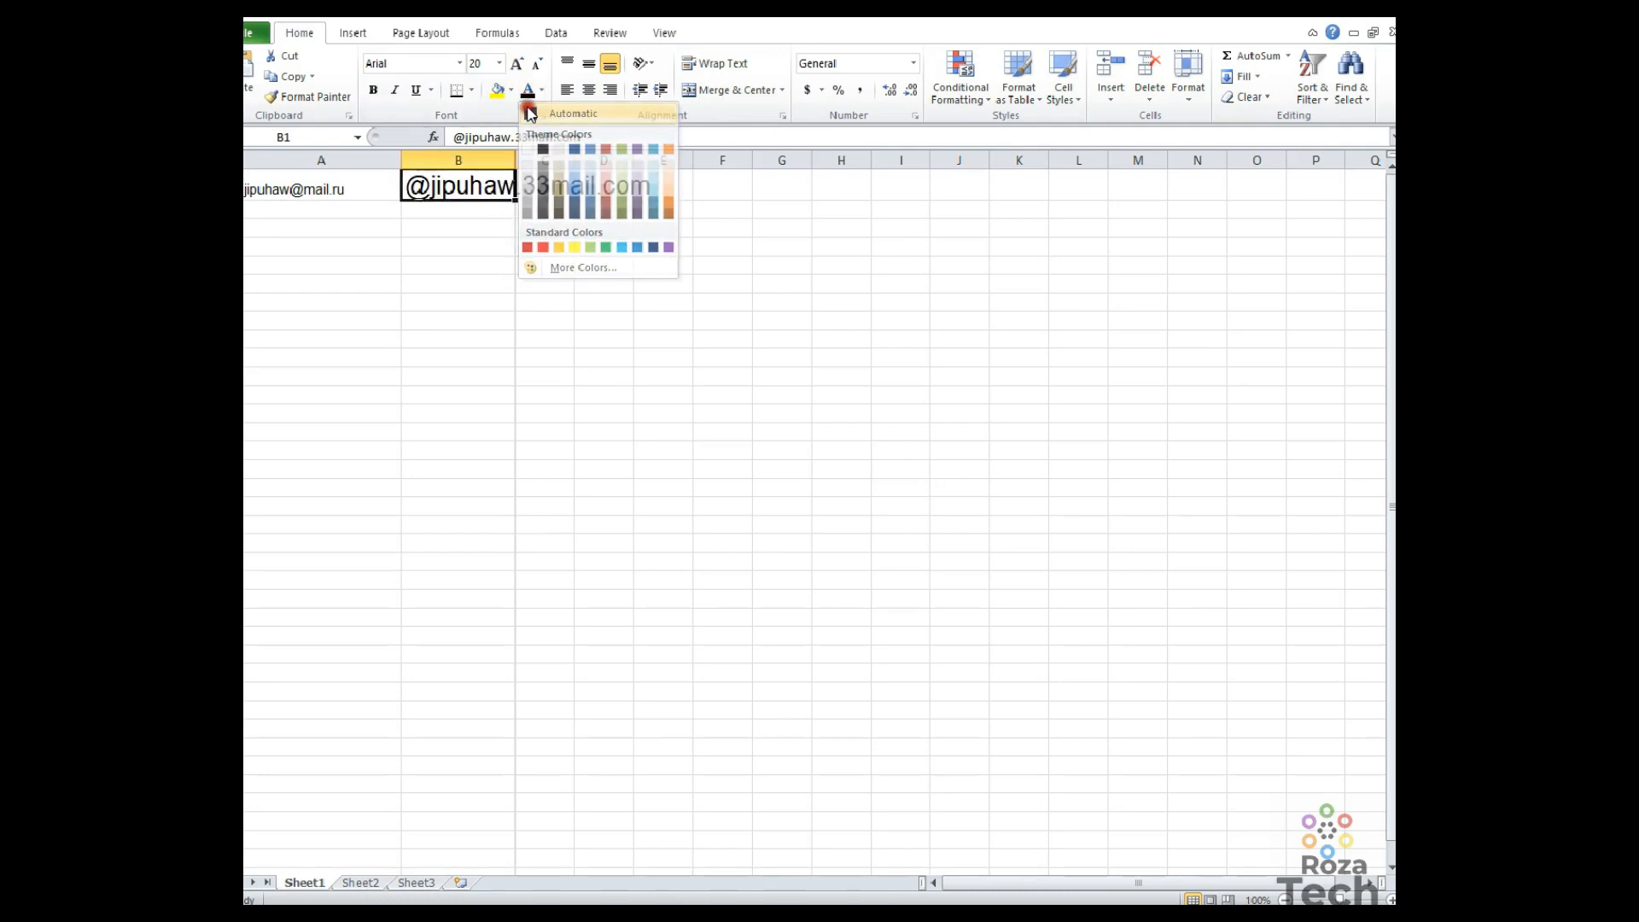
click(555, 109)
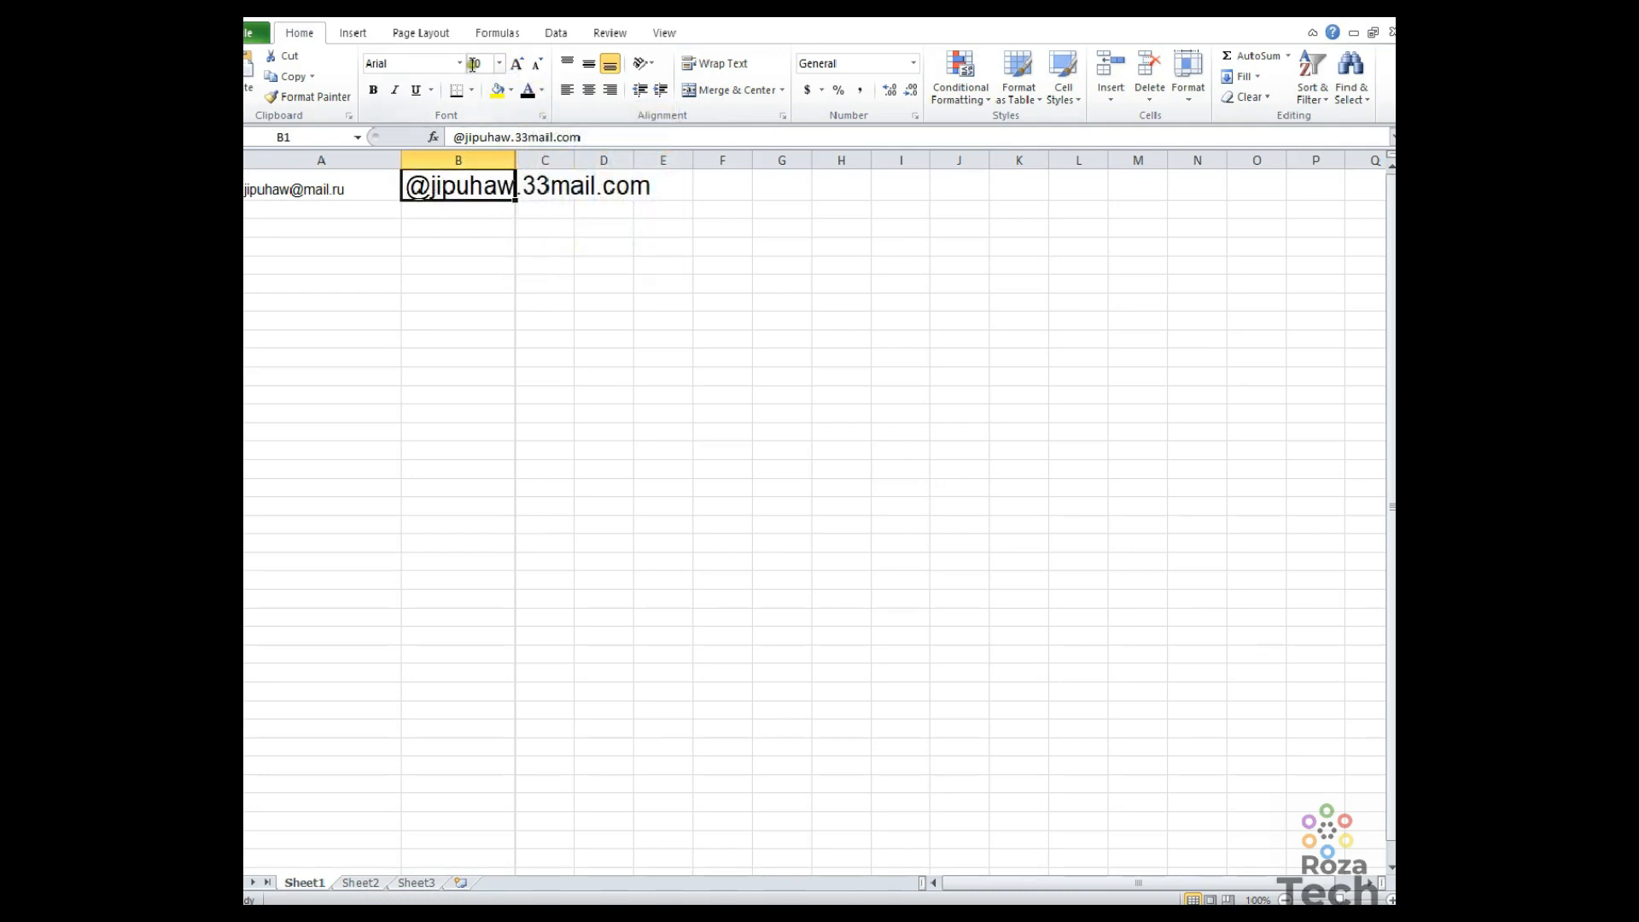
text(11)
key(Return)
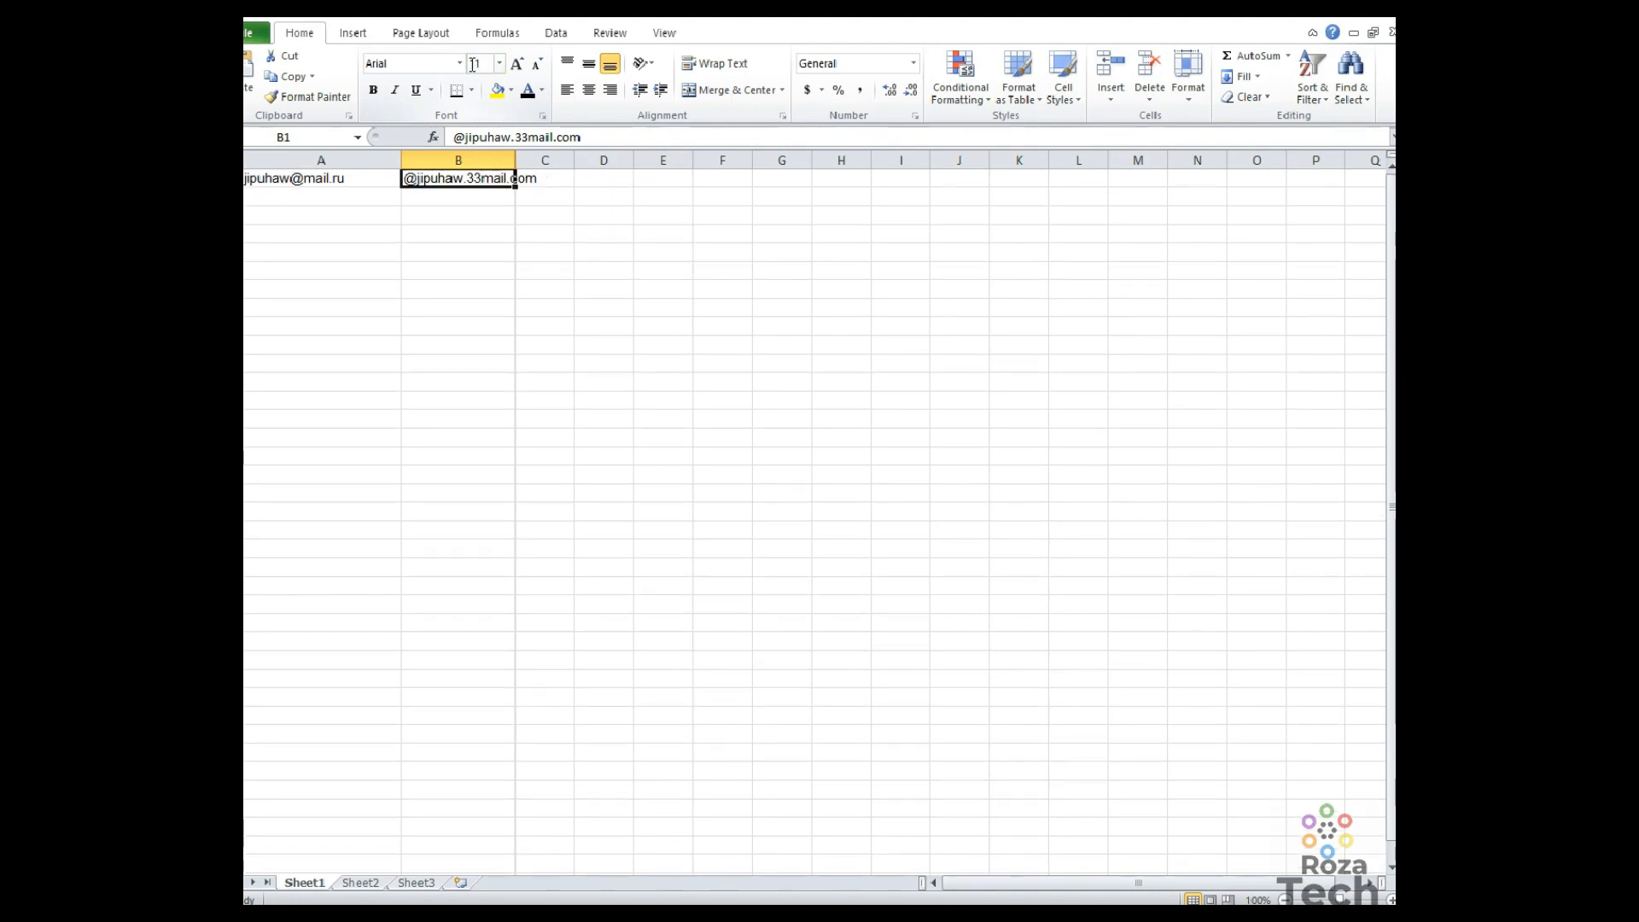
Copy the domain from B1 into C1 and clear B1.
key(ctrl+c)
click(559, 180)
key(ctrl+v)
click(465, 181)
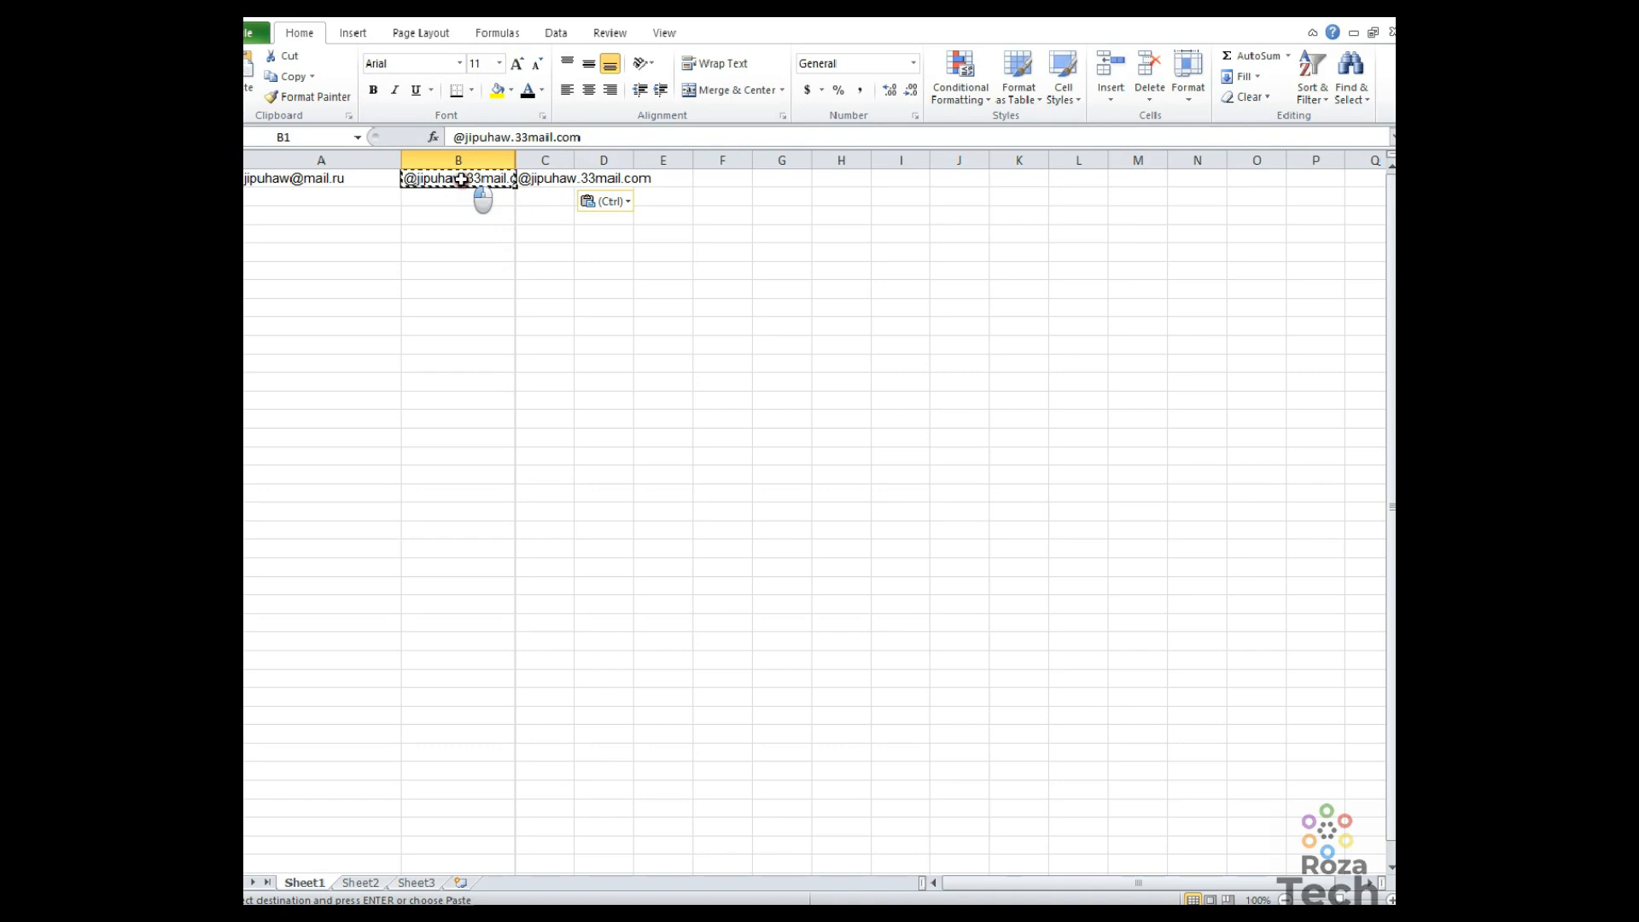
key(Delete)
Fill the domain down from C1 to row 27 and narrow column A slightly.
click(545, 177)
drag(574, 187, 581, 664)
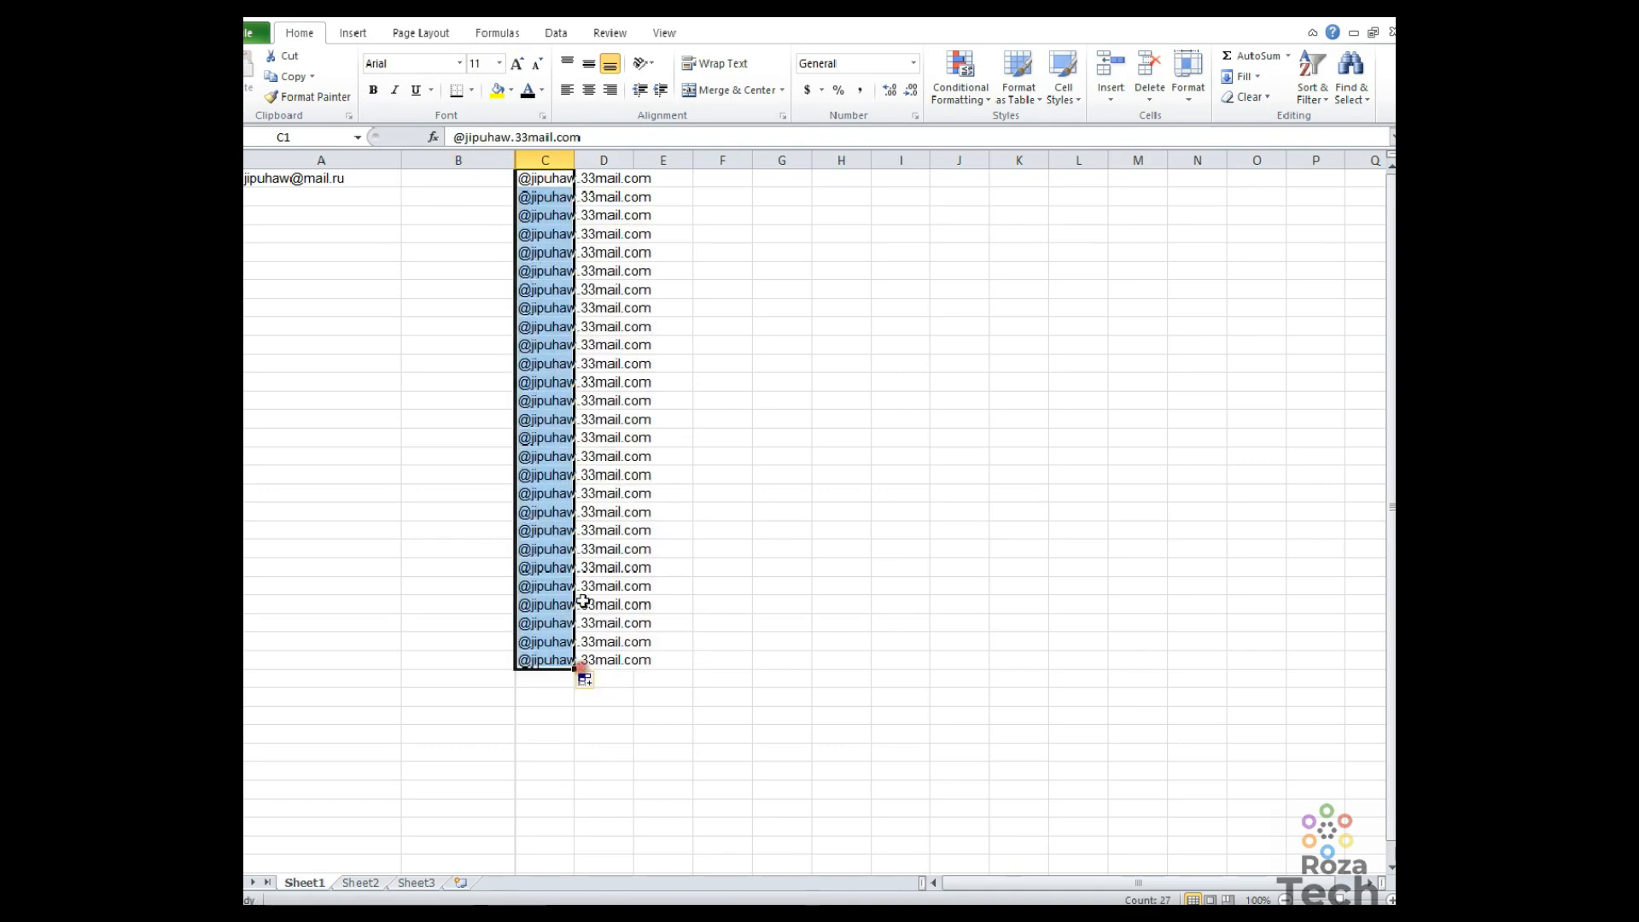
click(469, 186)
drag(399, 156, 381, 156)
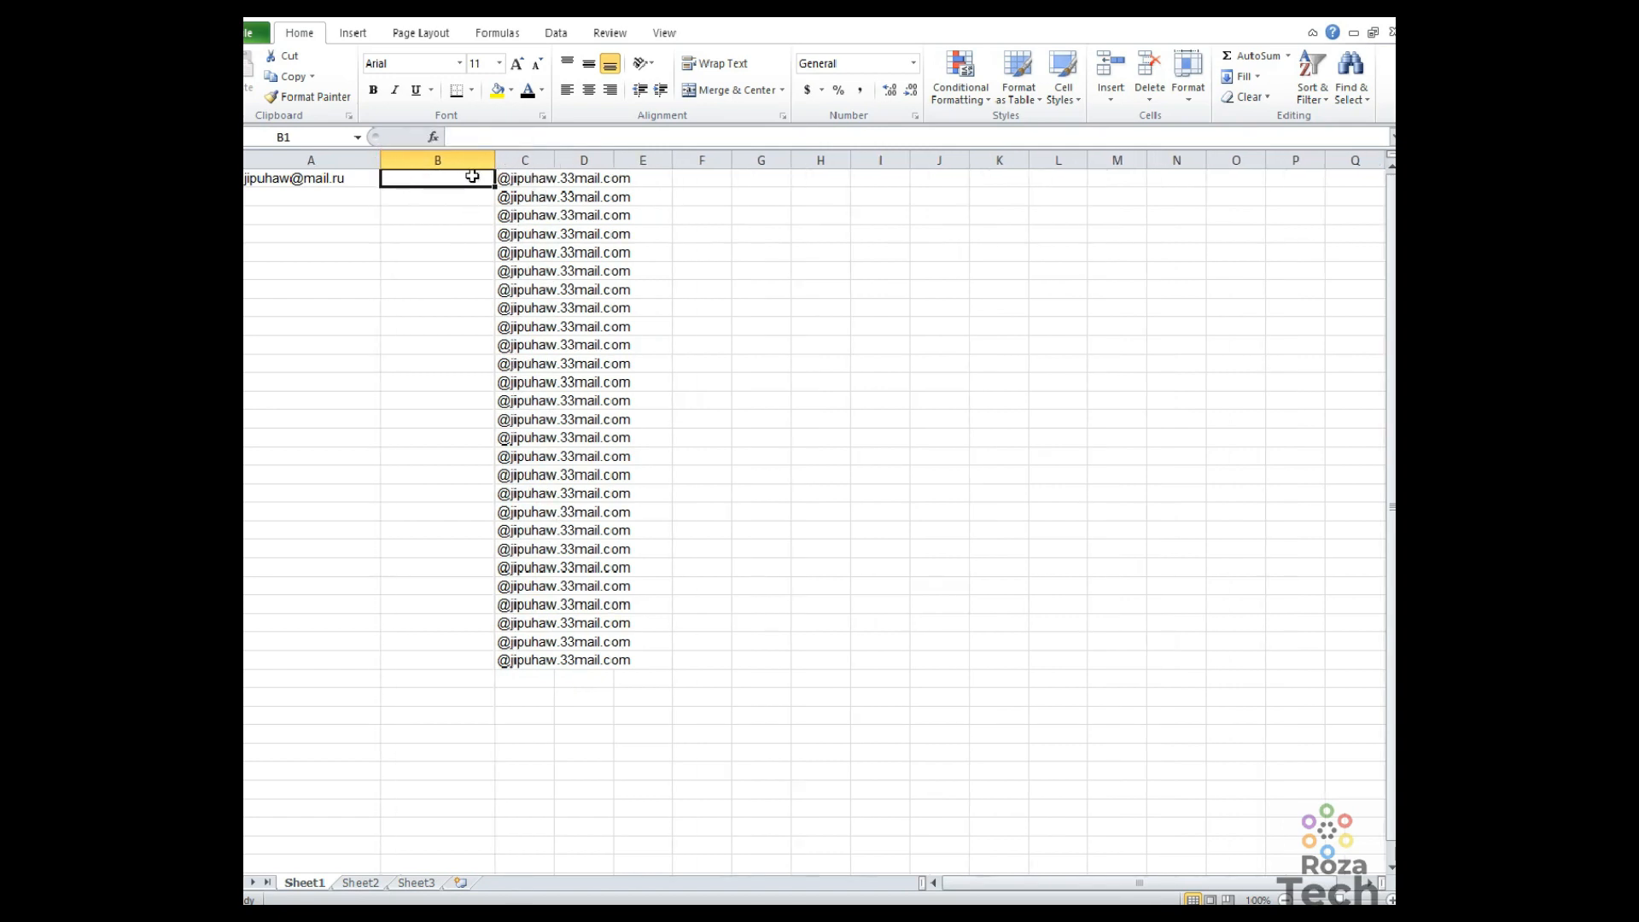
Enter the alias names bangladesh, india and america in cells B1 to B3.
text(banglad)
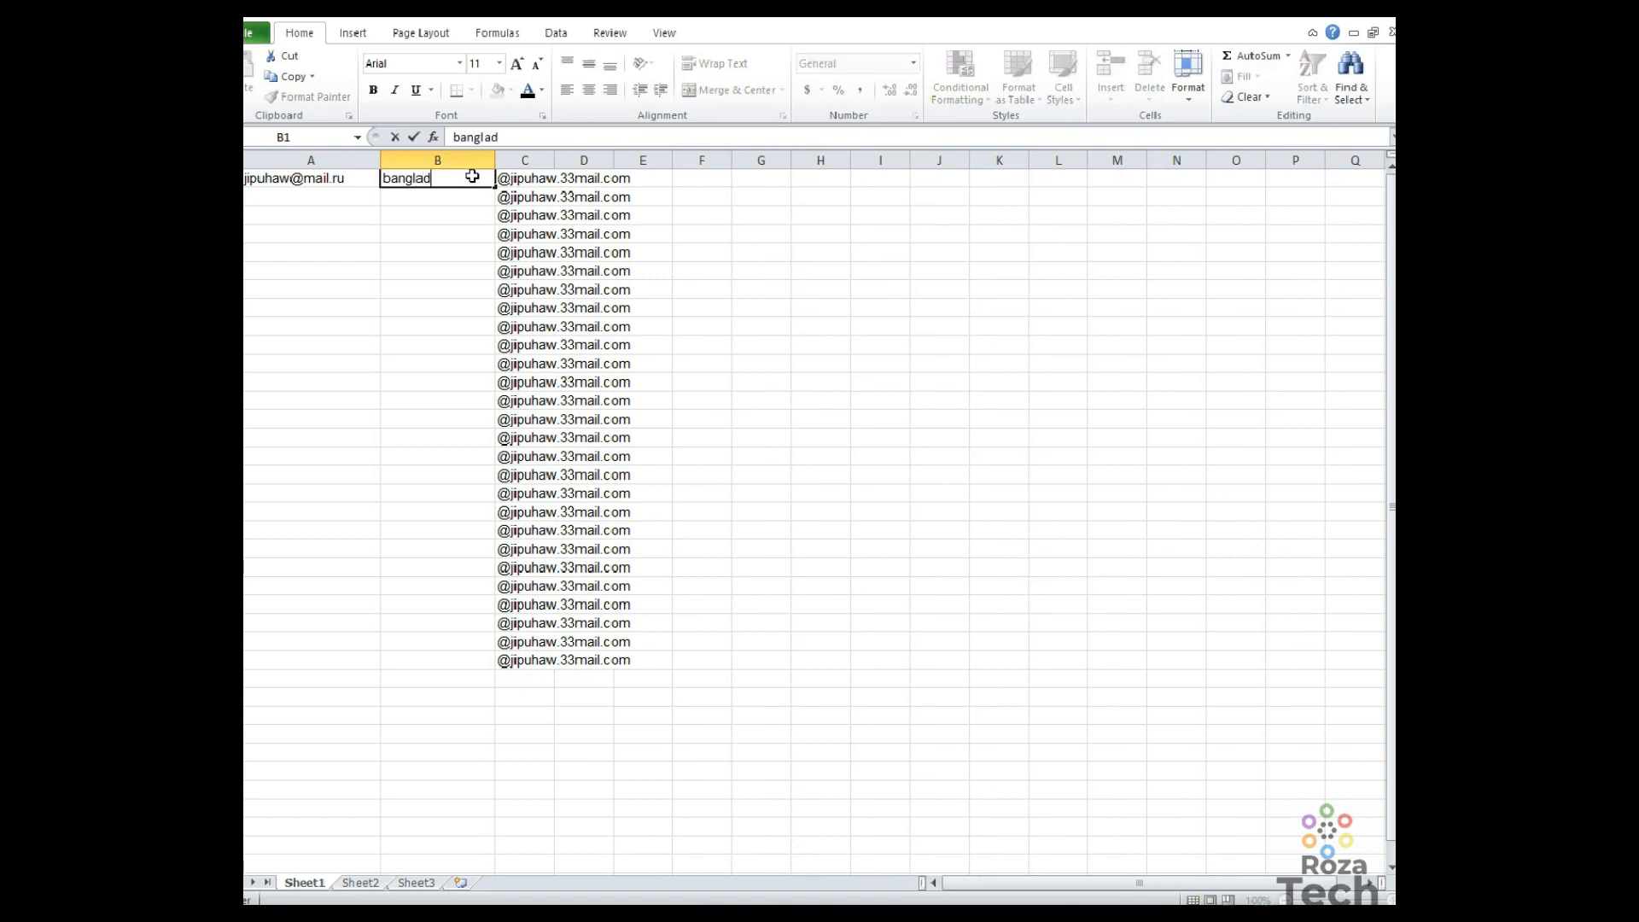
text(esh)
key(Return)
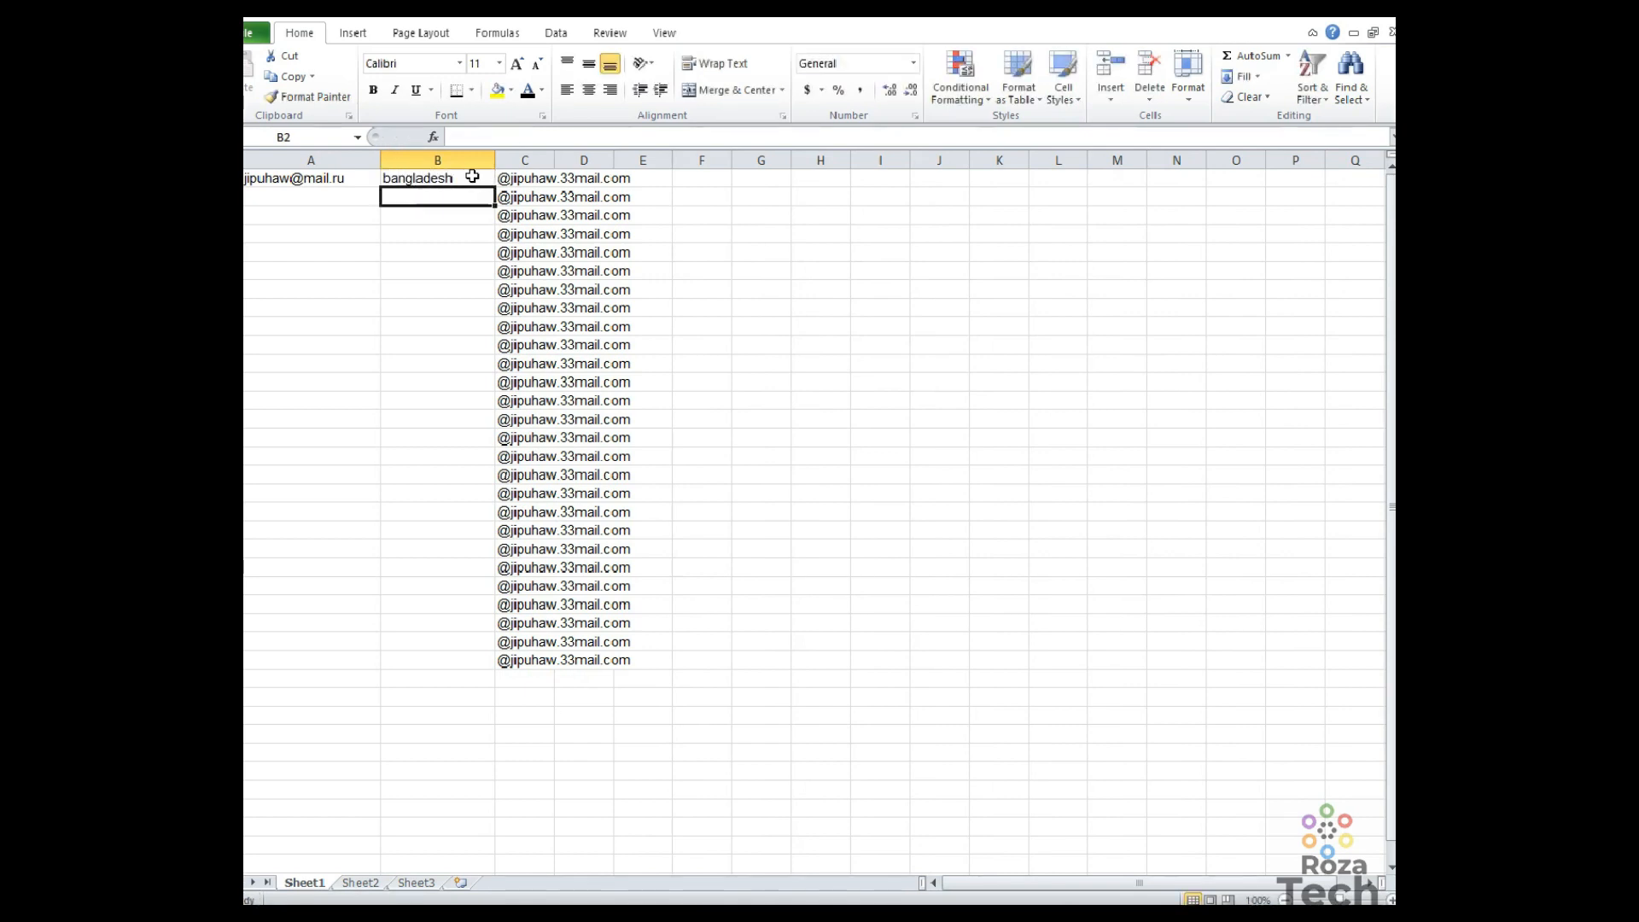
text(india)
key(Return)
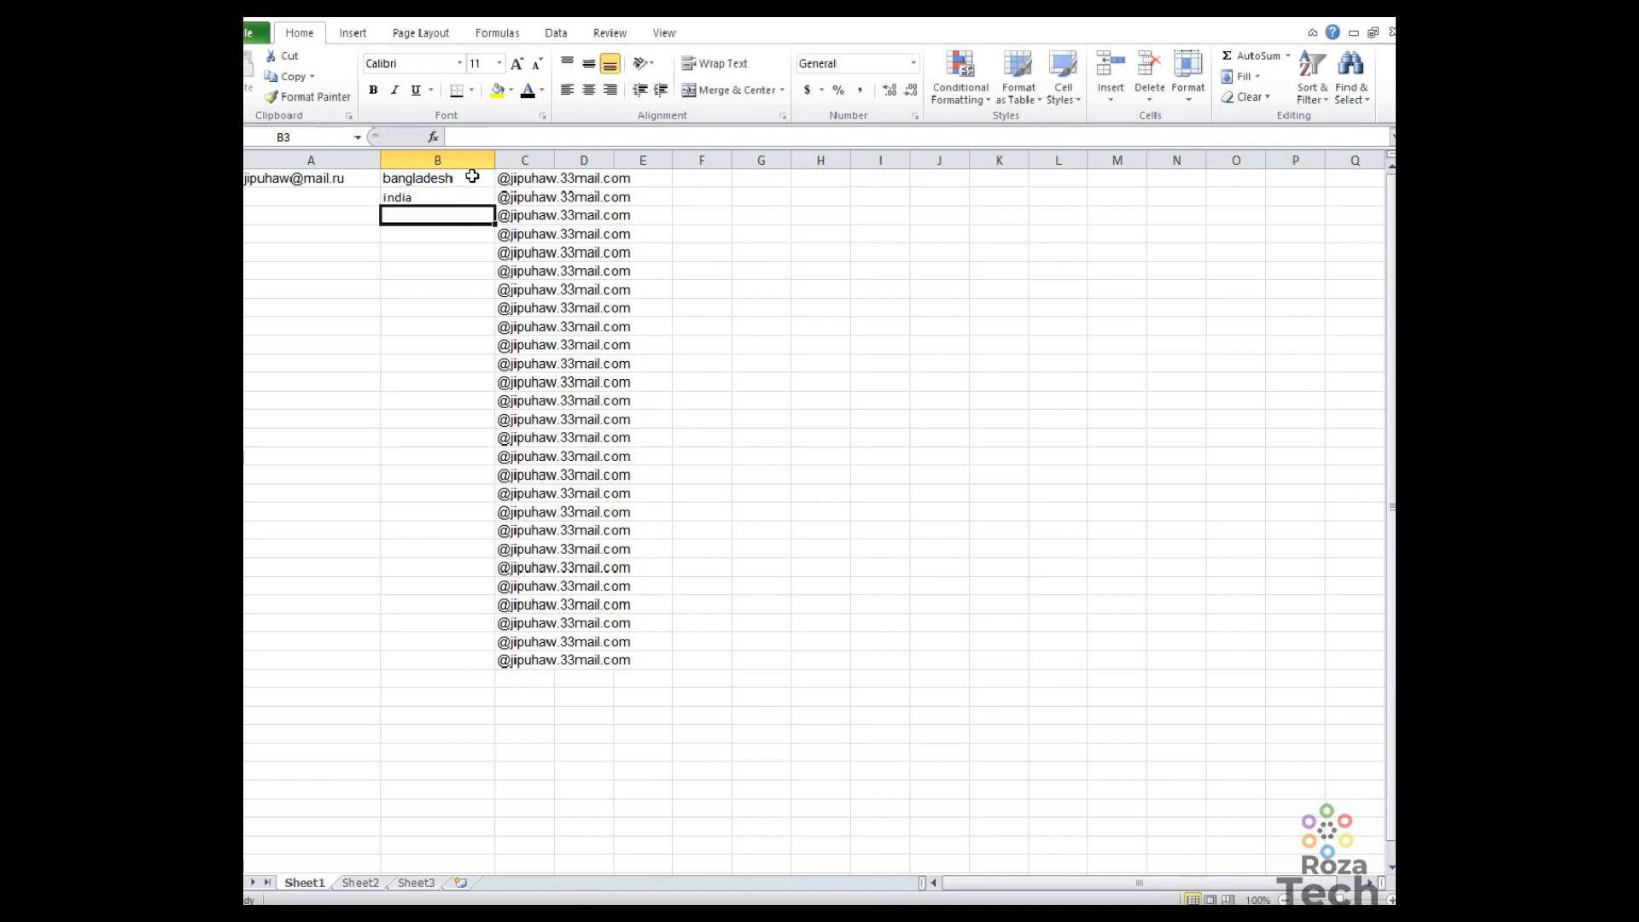
text(america)
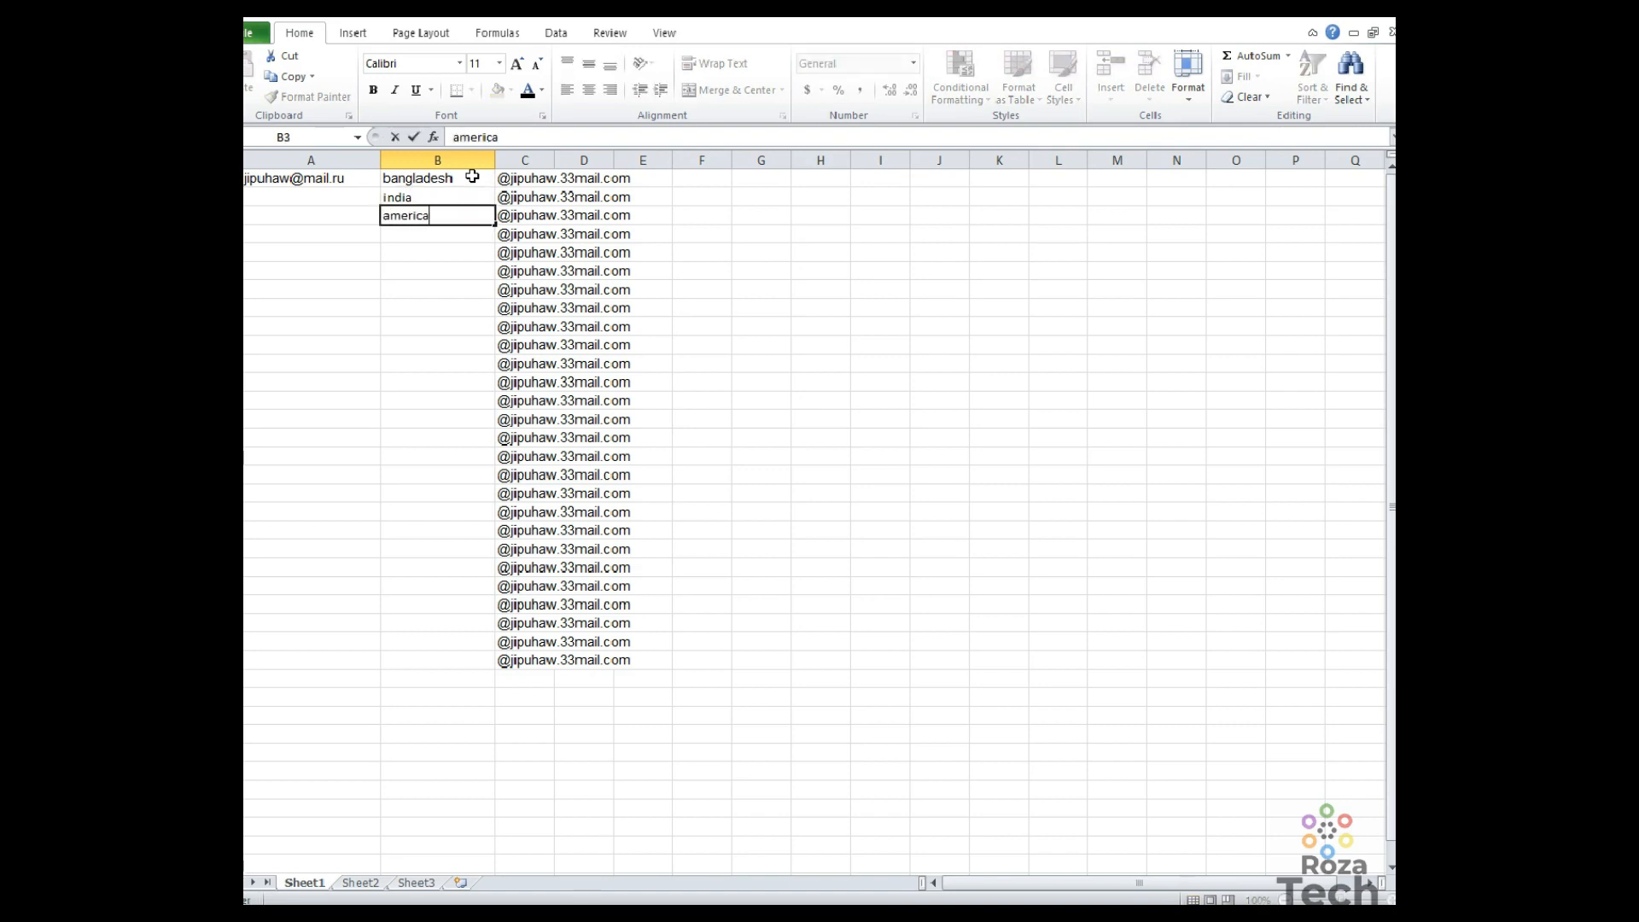
key(Return)
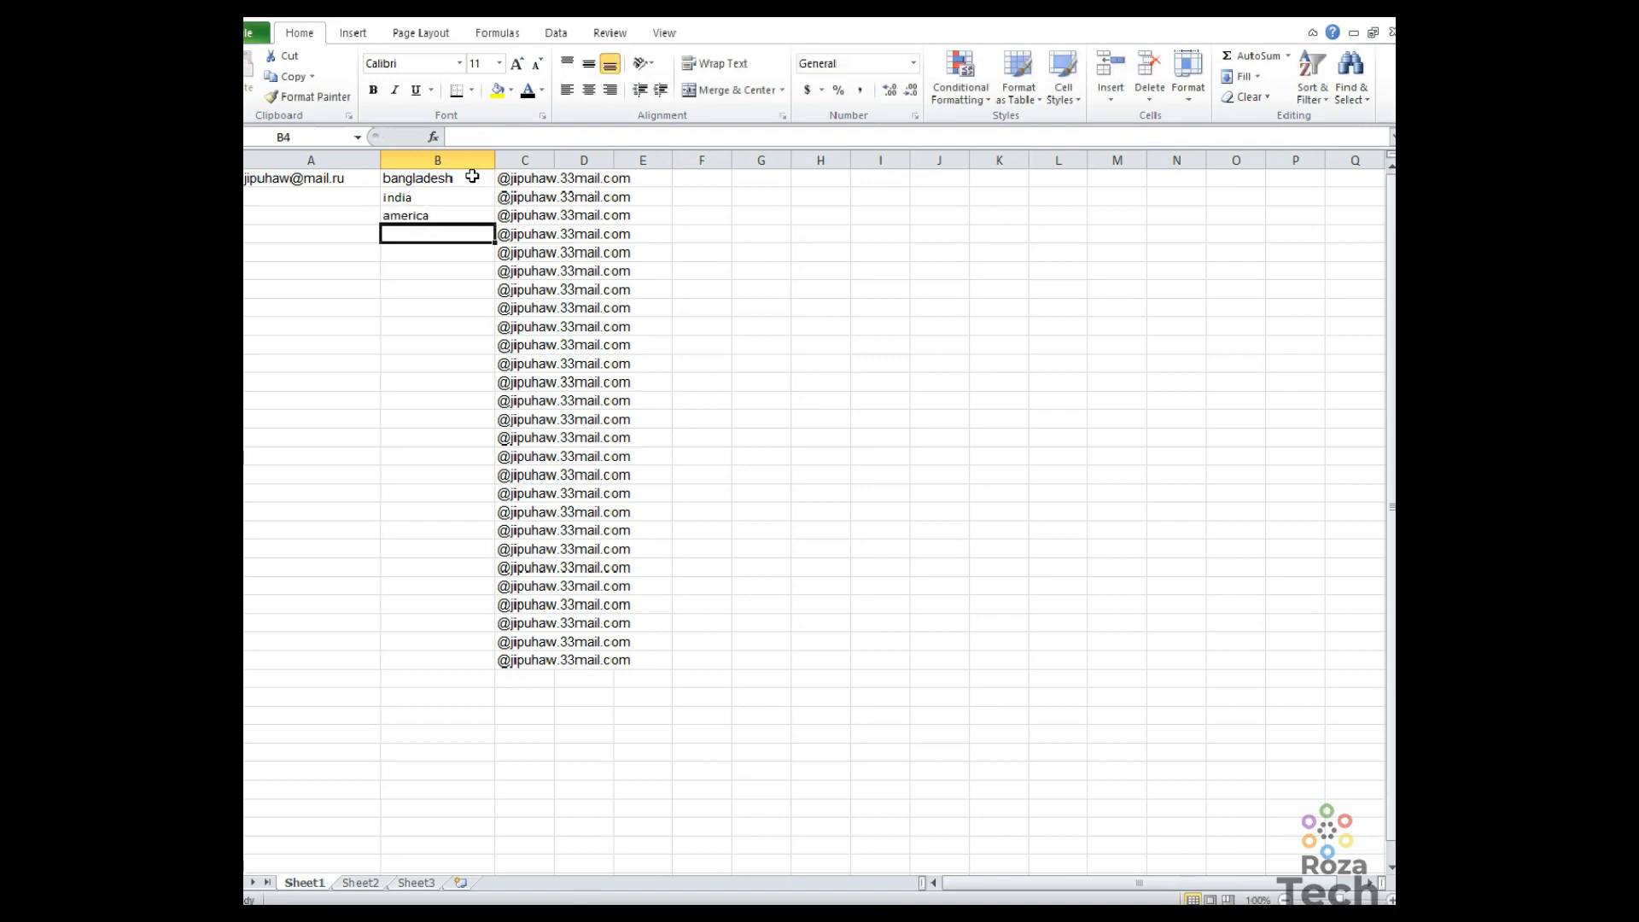
AutoFit column C so the full domain fits in its cells.
click(463, 177)
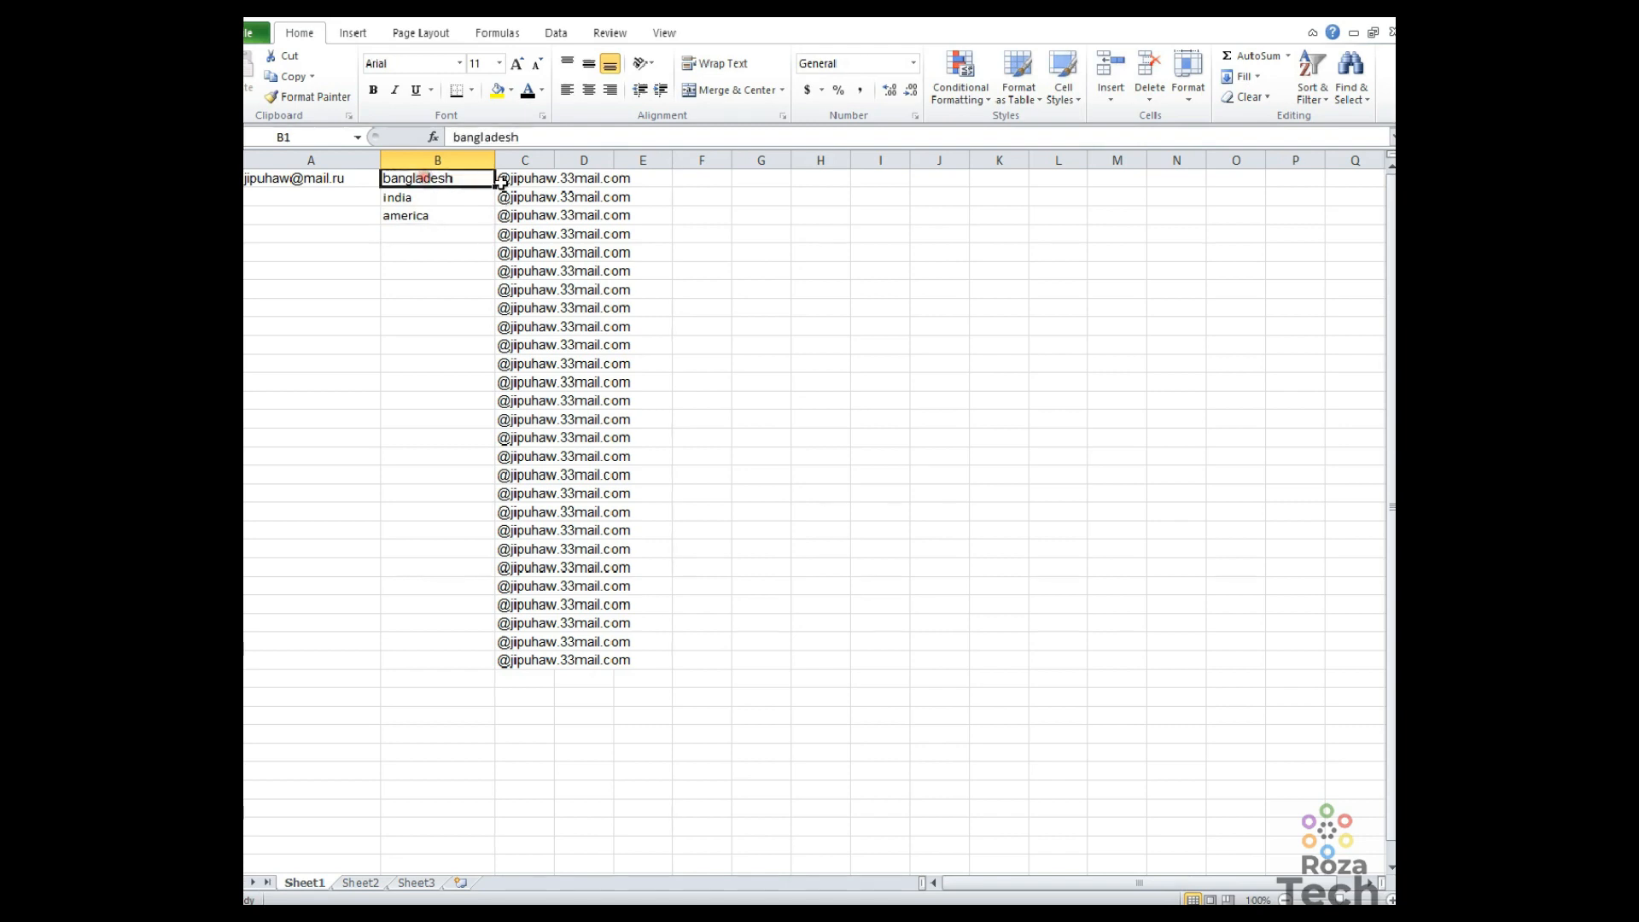
click(534, 181)
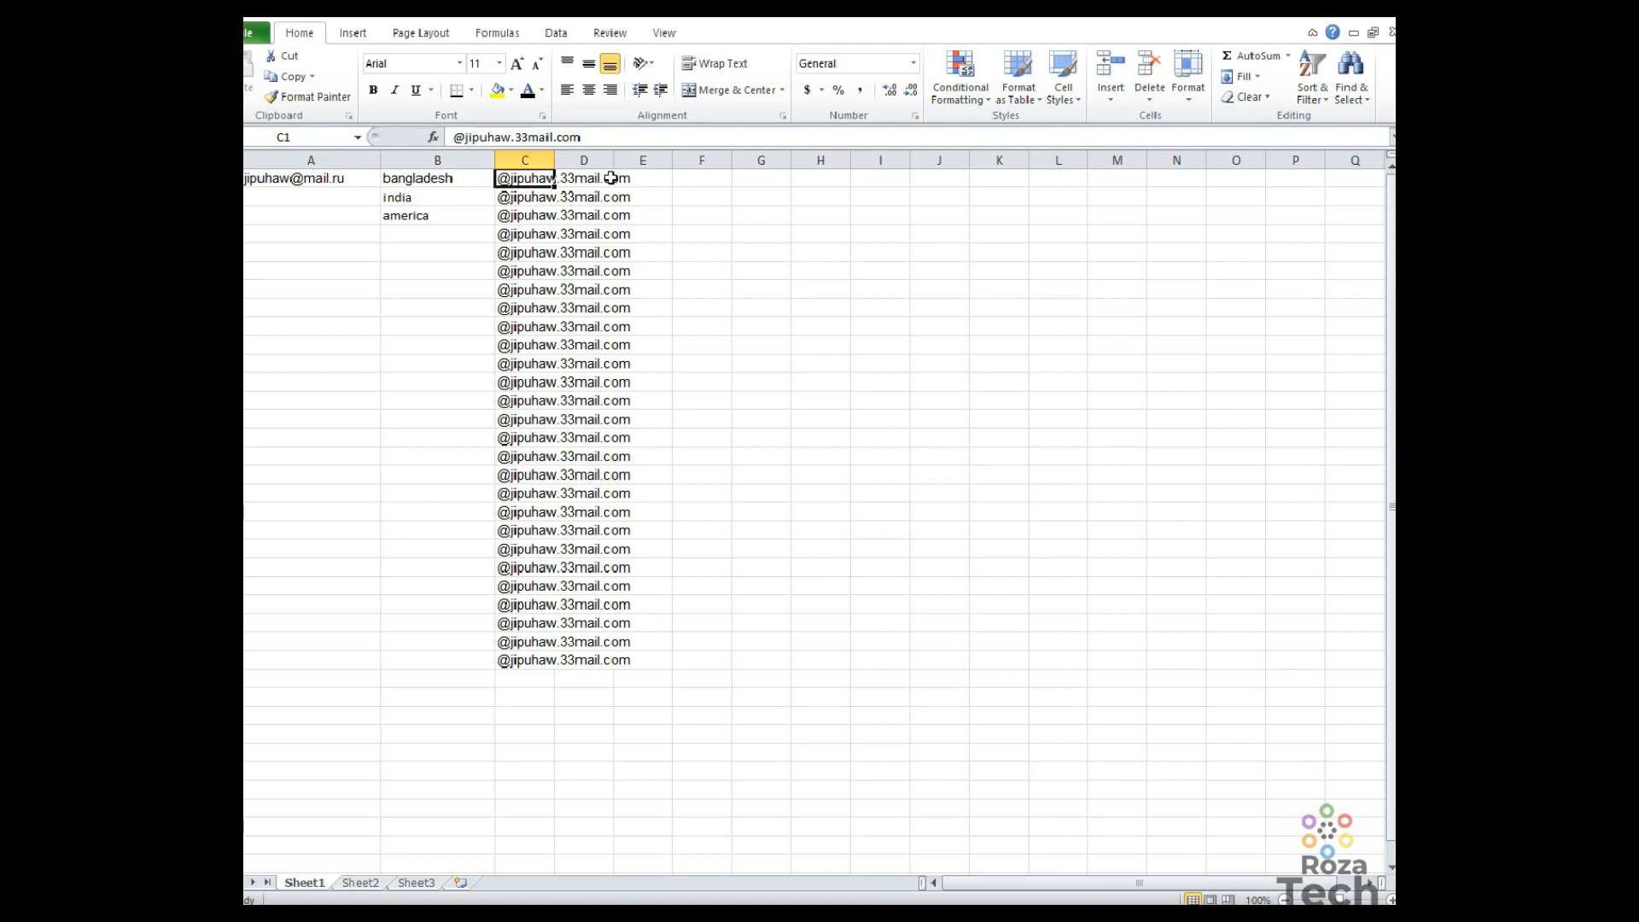
double_click(554, 160)
drag(454, 177, 454, 663)
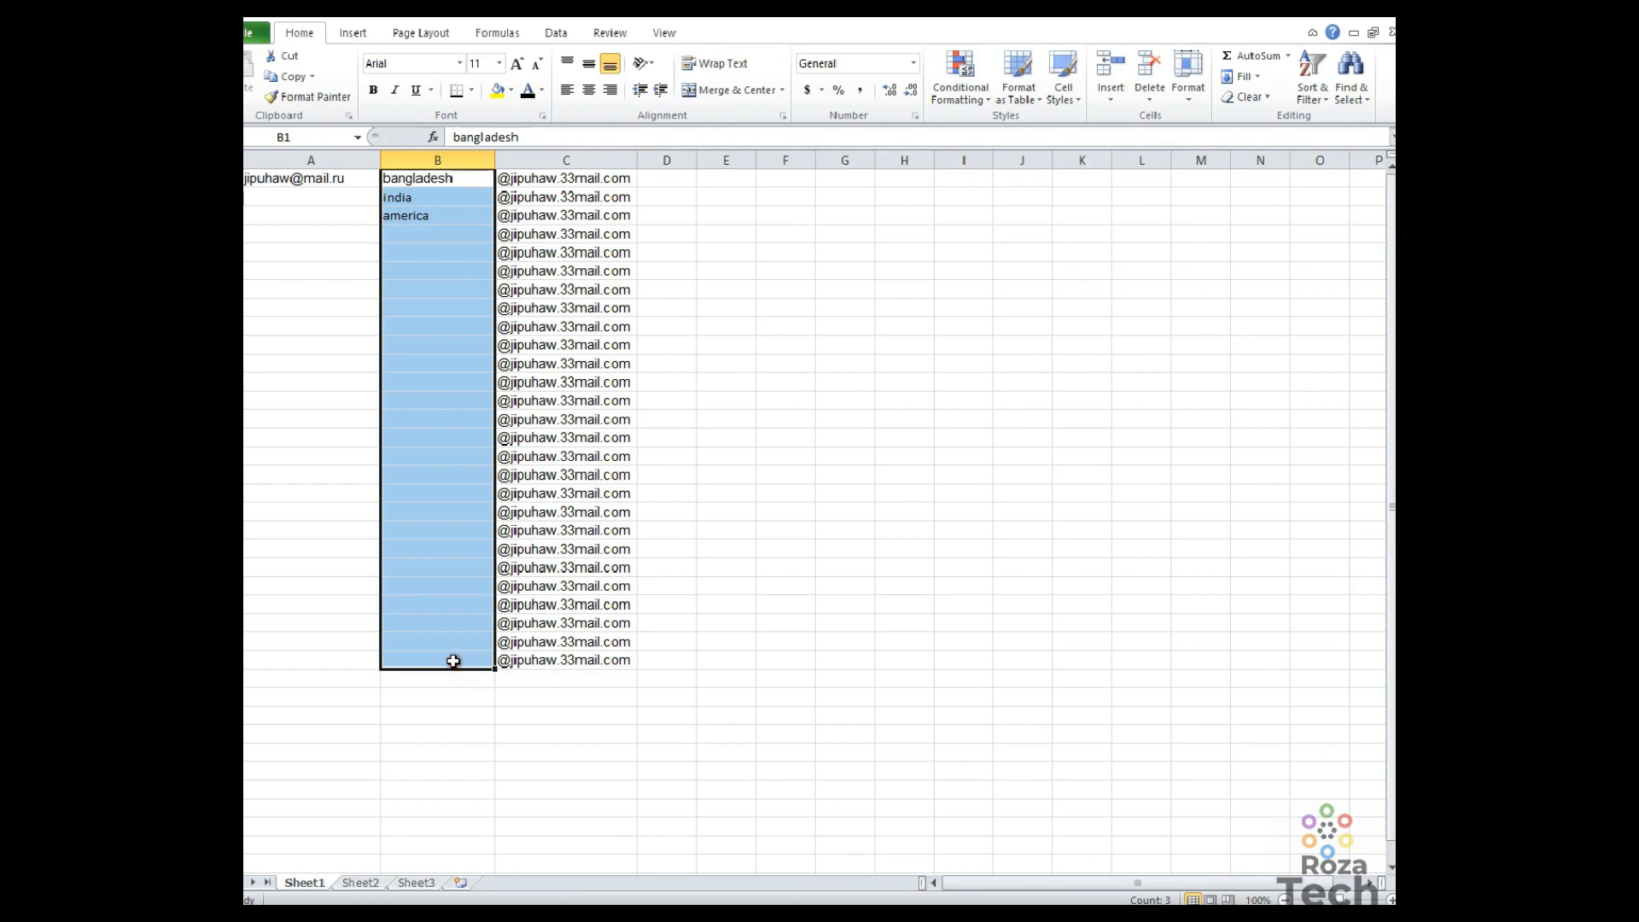
click(433, 181)
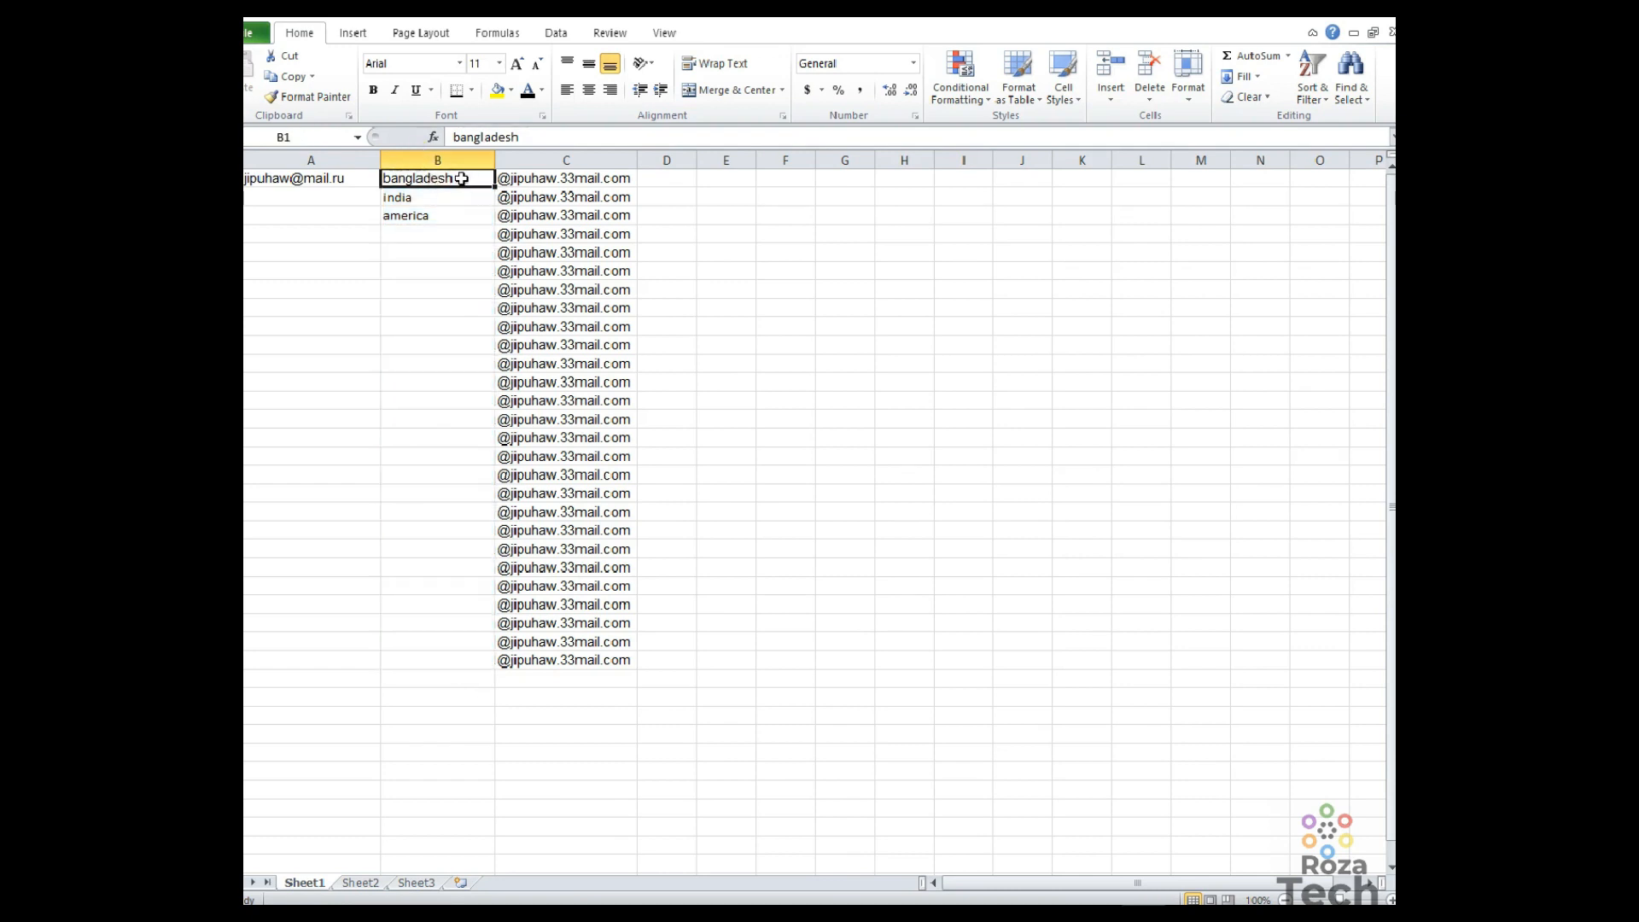
drag(447, 178, 516, 177)
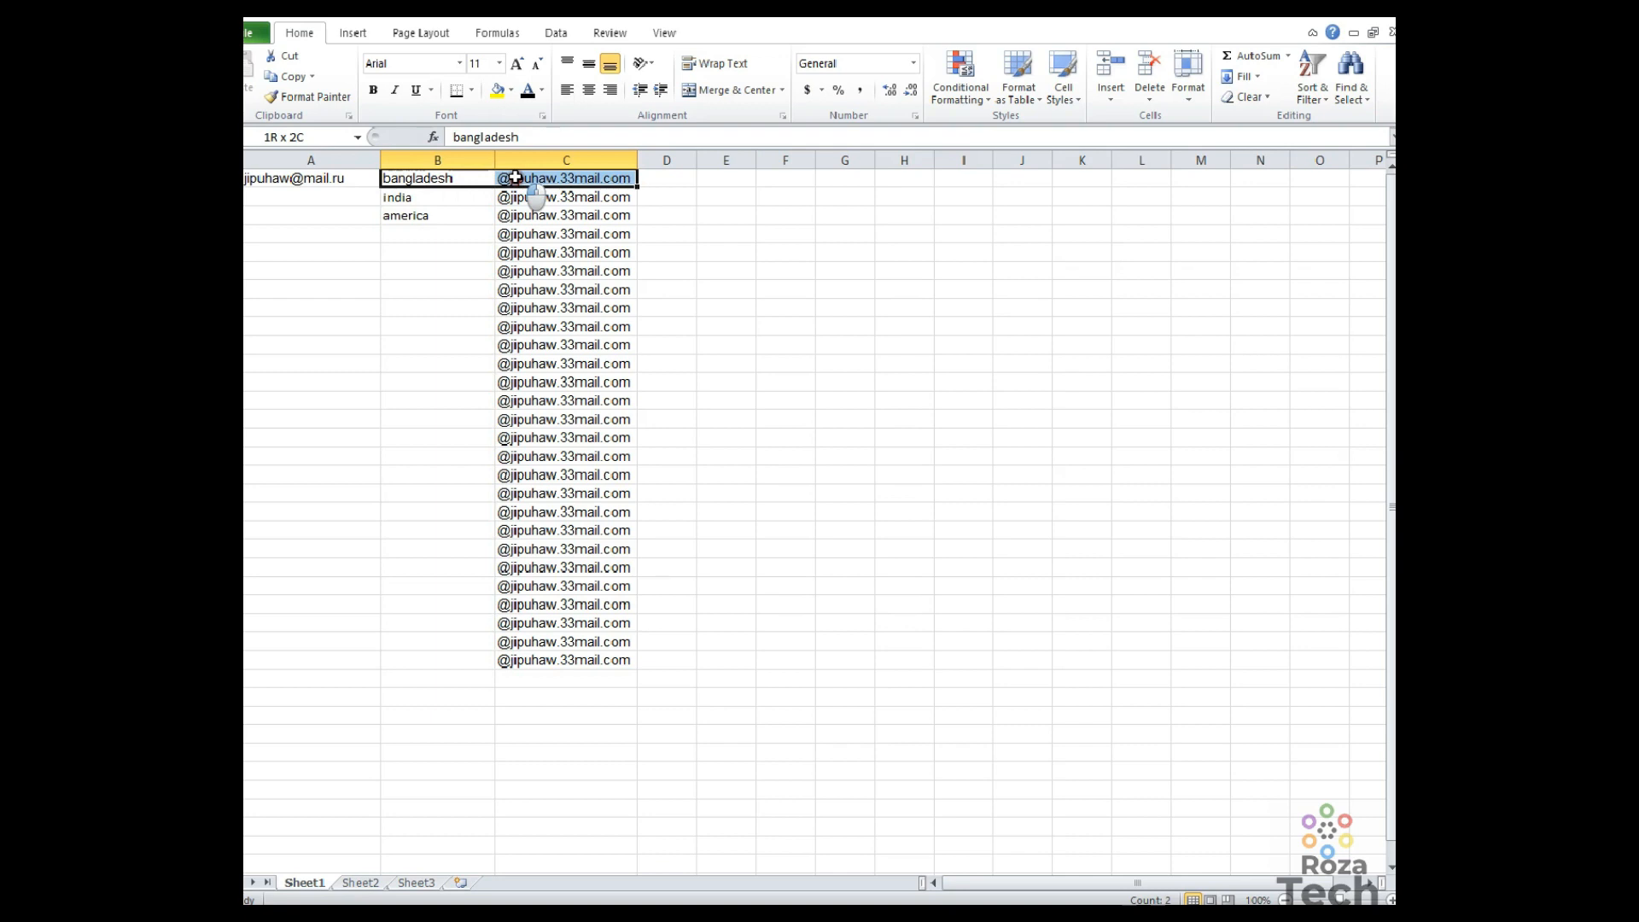
click(459, 179)
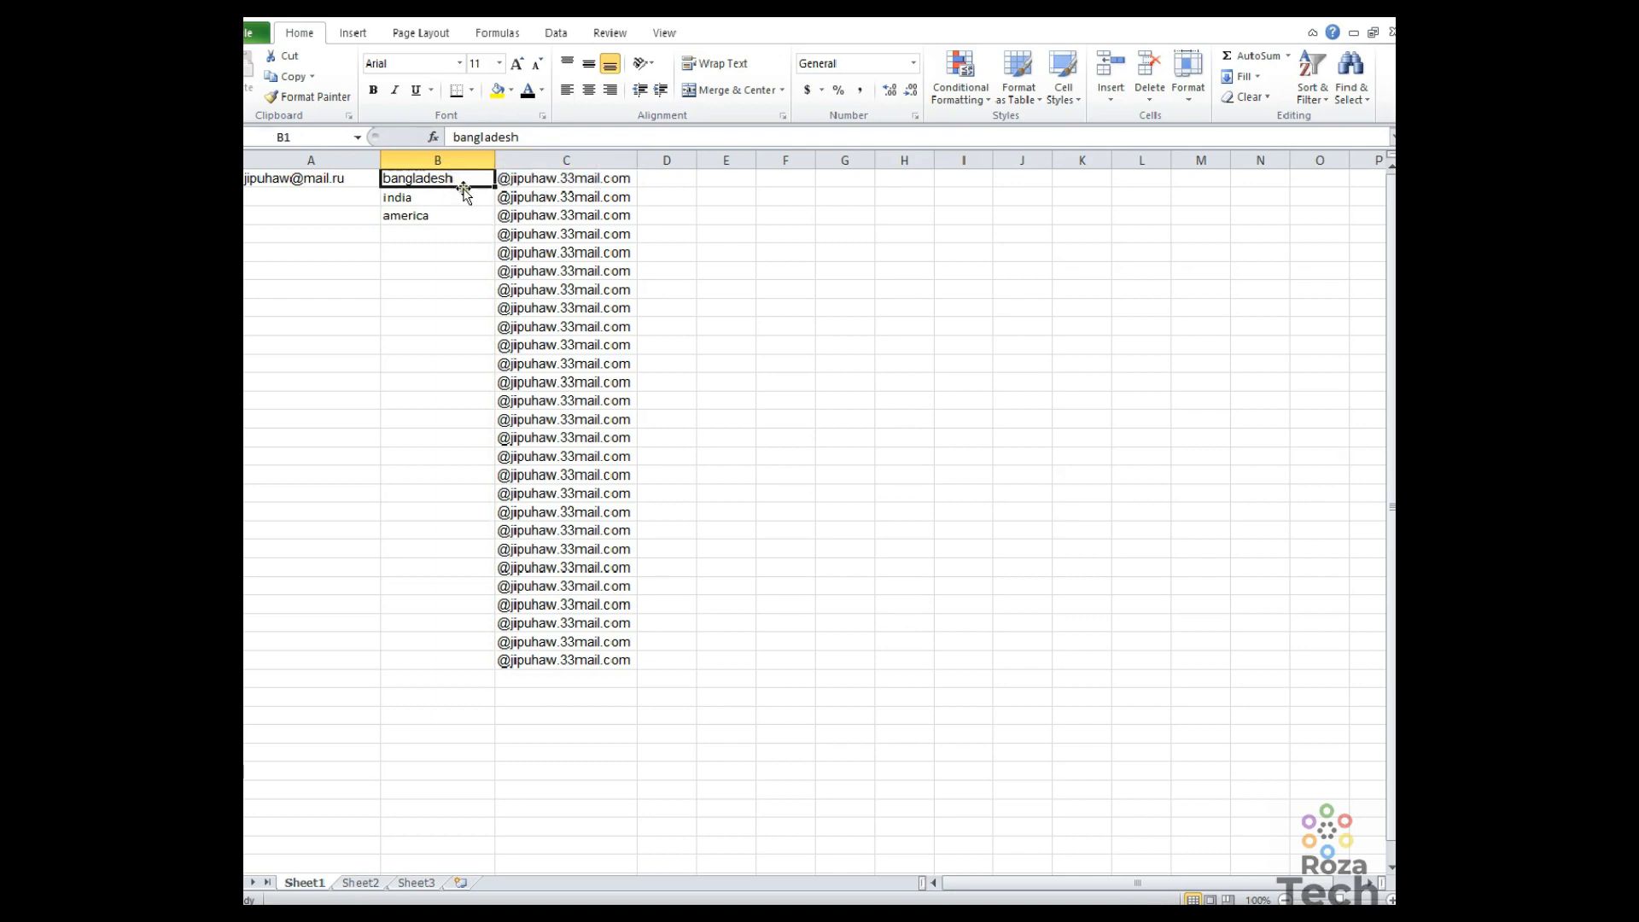
Copy the names and domains in B1:C3 and paste them into an empty Notepad document.
drag(448, 181, 565, 221)
key(ctrl+c)
key(ctrl+v)
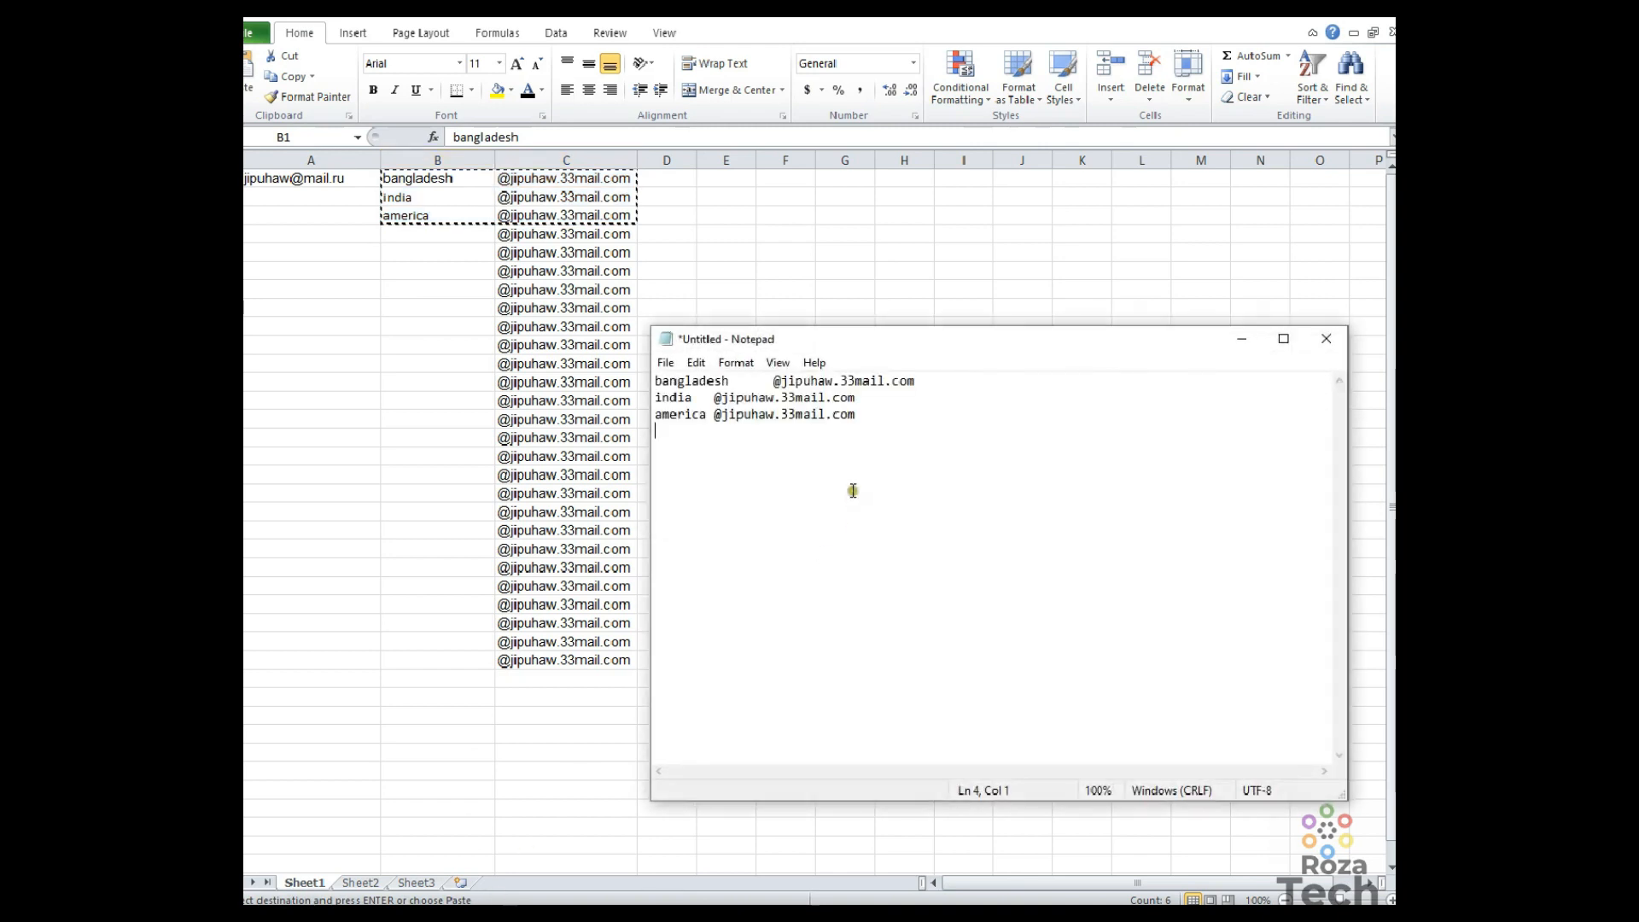
Remove the gap between name and domain on all three lines to form complete alias addresses.
key(BackSpace)
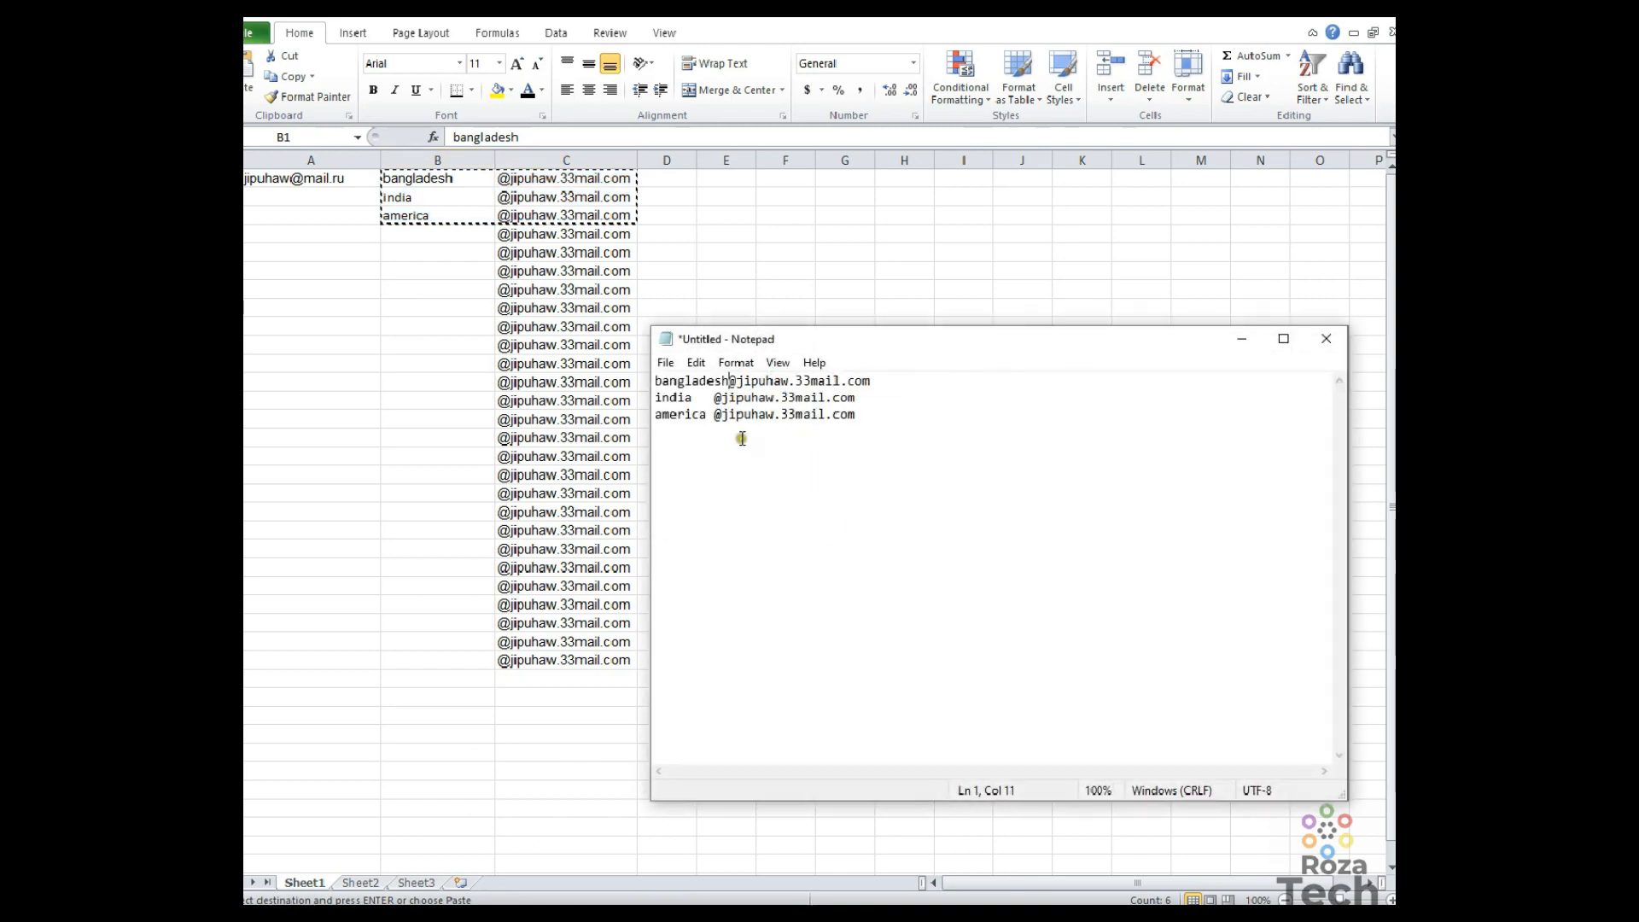
click(716, 415)
key(BackSpace)
click(717, 398)
key(BackSpace)
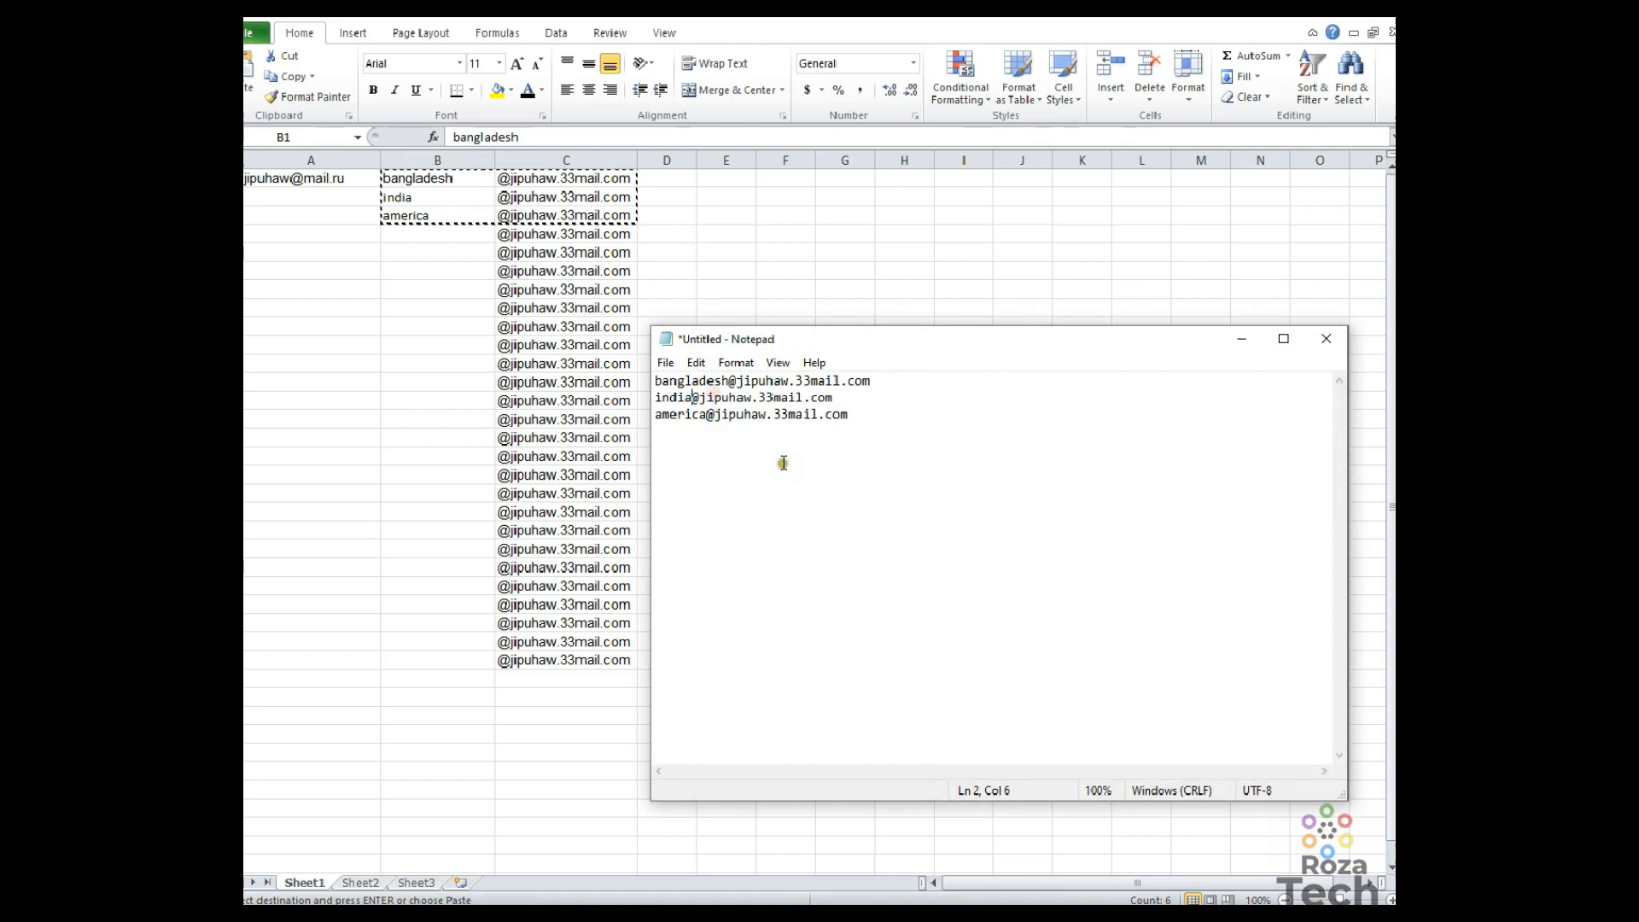
Insert blank lines between the three alias addresses in the Notepad document.
mouse_move(902, 376)
mouse_down()
mouse_move(651, 375)
mouse_move(893, 382)
mouse_up()
click(726, 380)
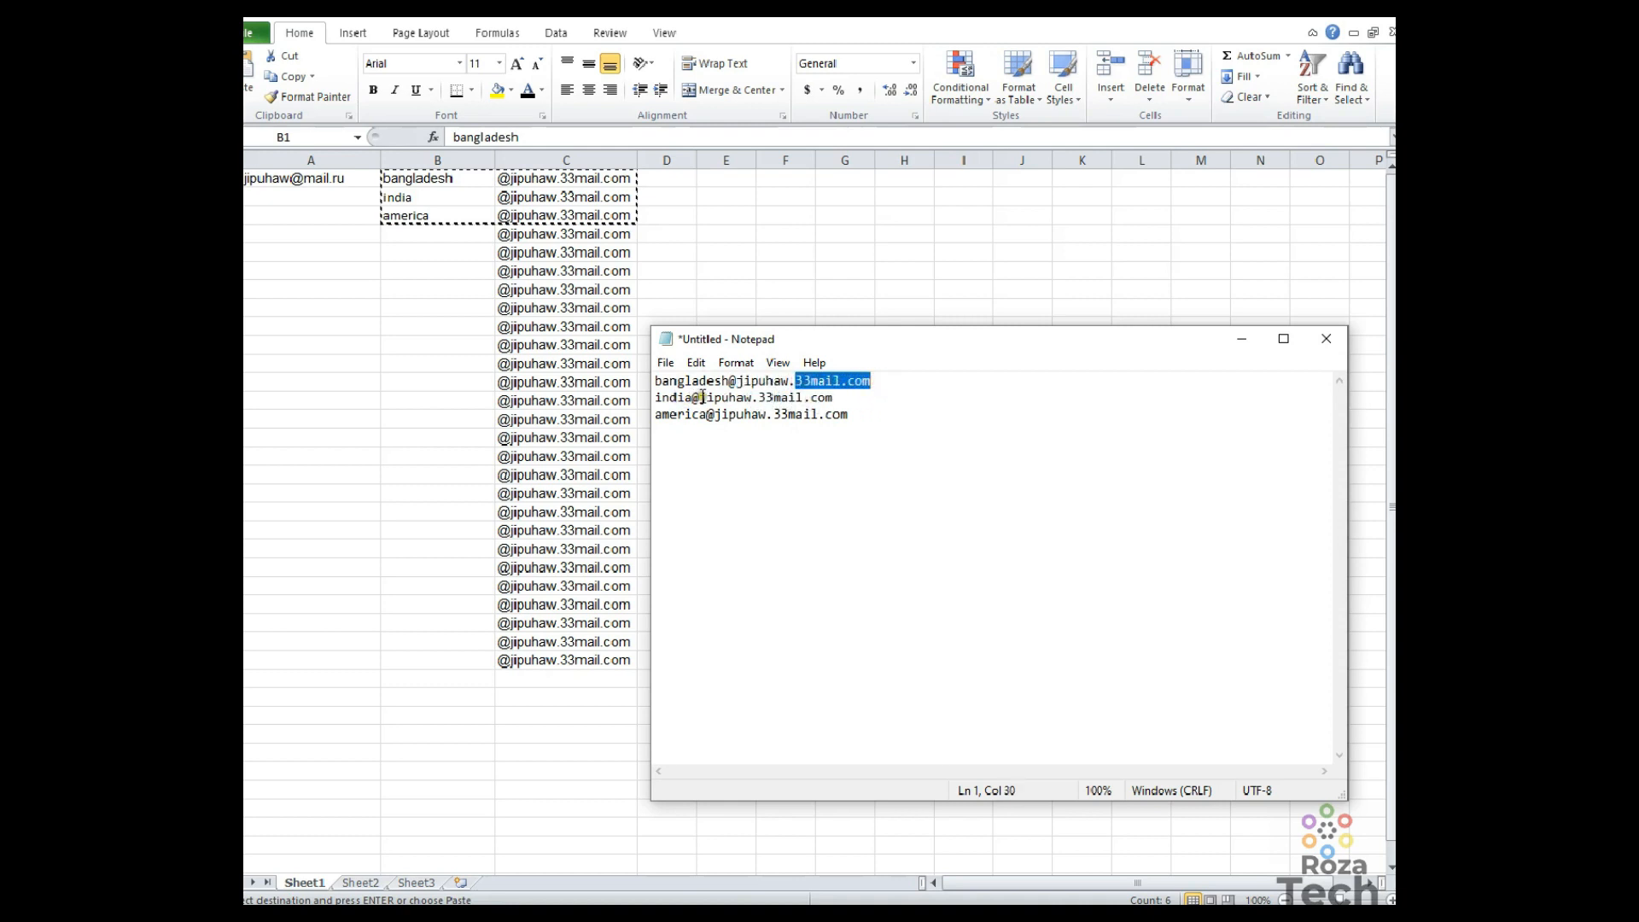
click(892, 379)
click(852, 415)
click(845, 394)
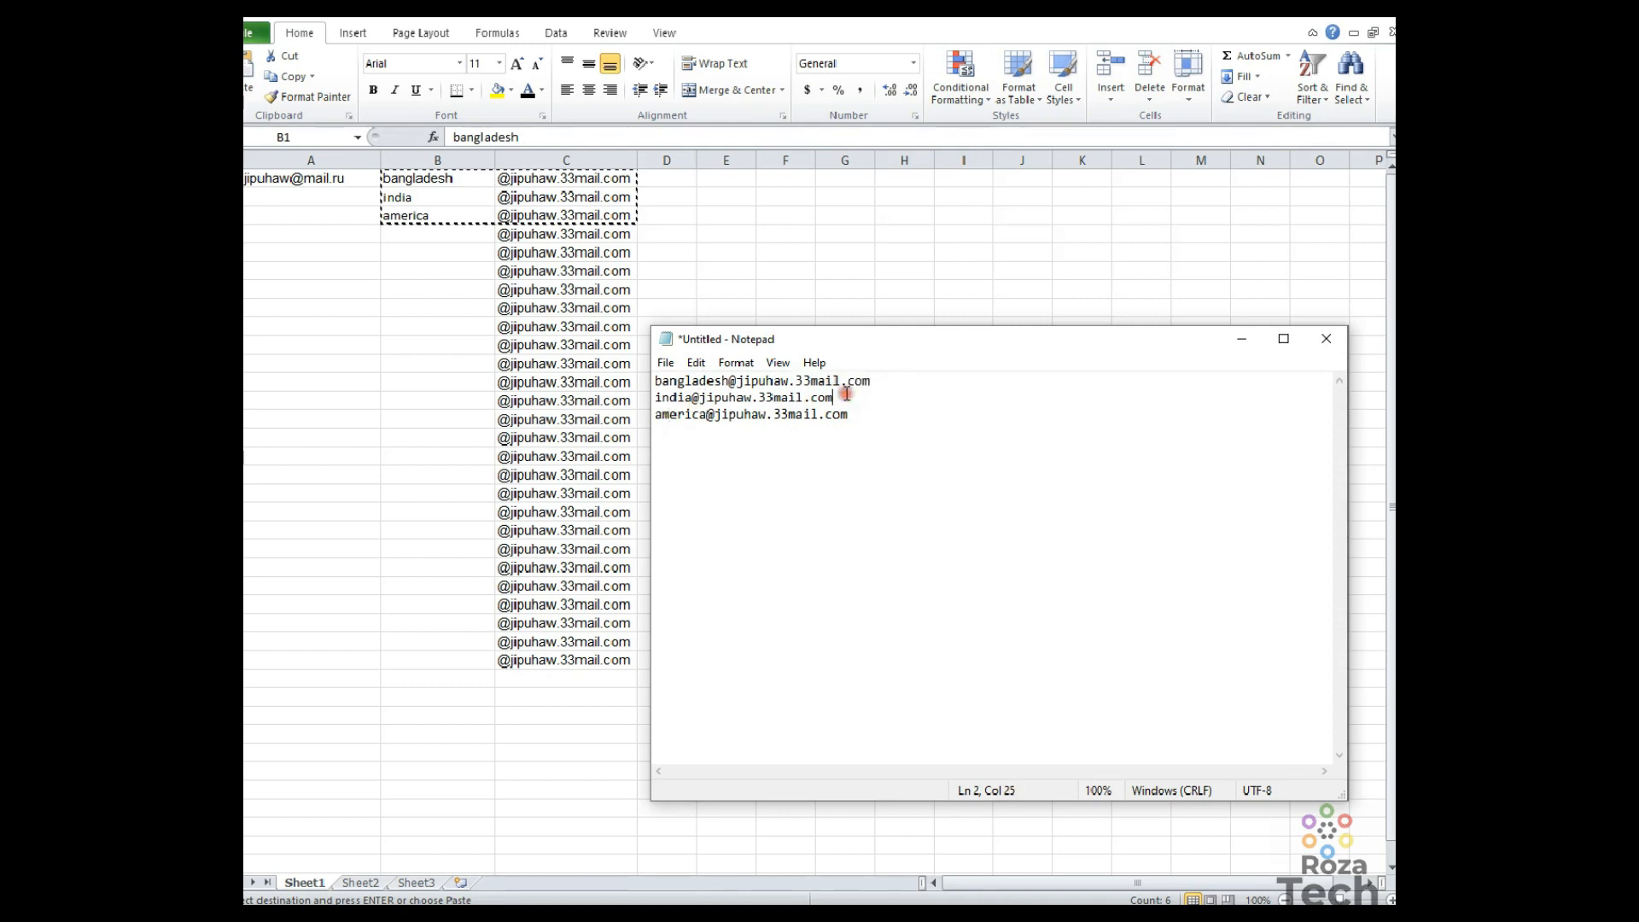
key(Return)
click(884, 384)
key(Return)
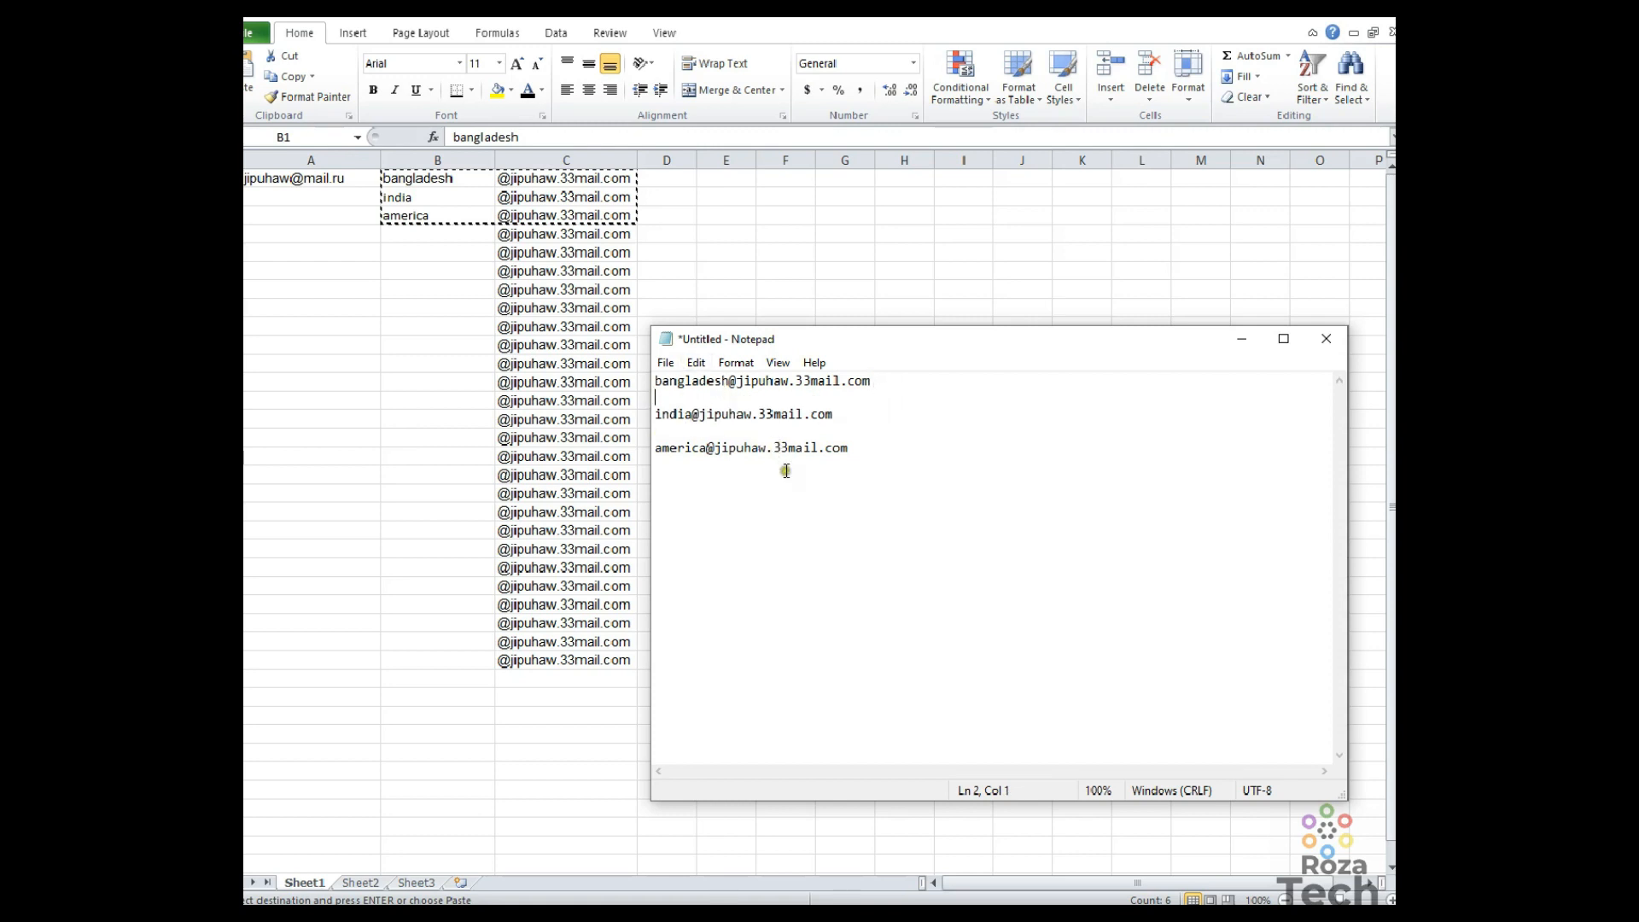
Copy the bangladesh alias address from Notepad, switch to the Mail.ru inbox and open the 33mail.com signup message.
drag(876, 382, 654, 383)
key(ctrl+c)
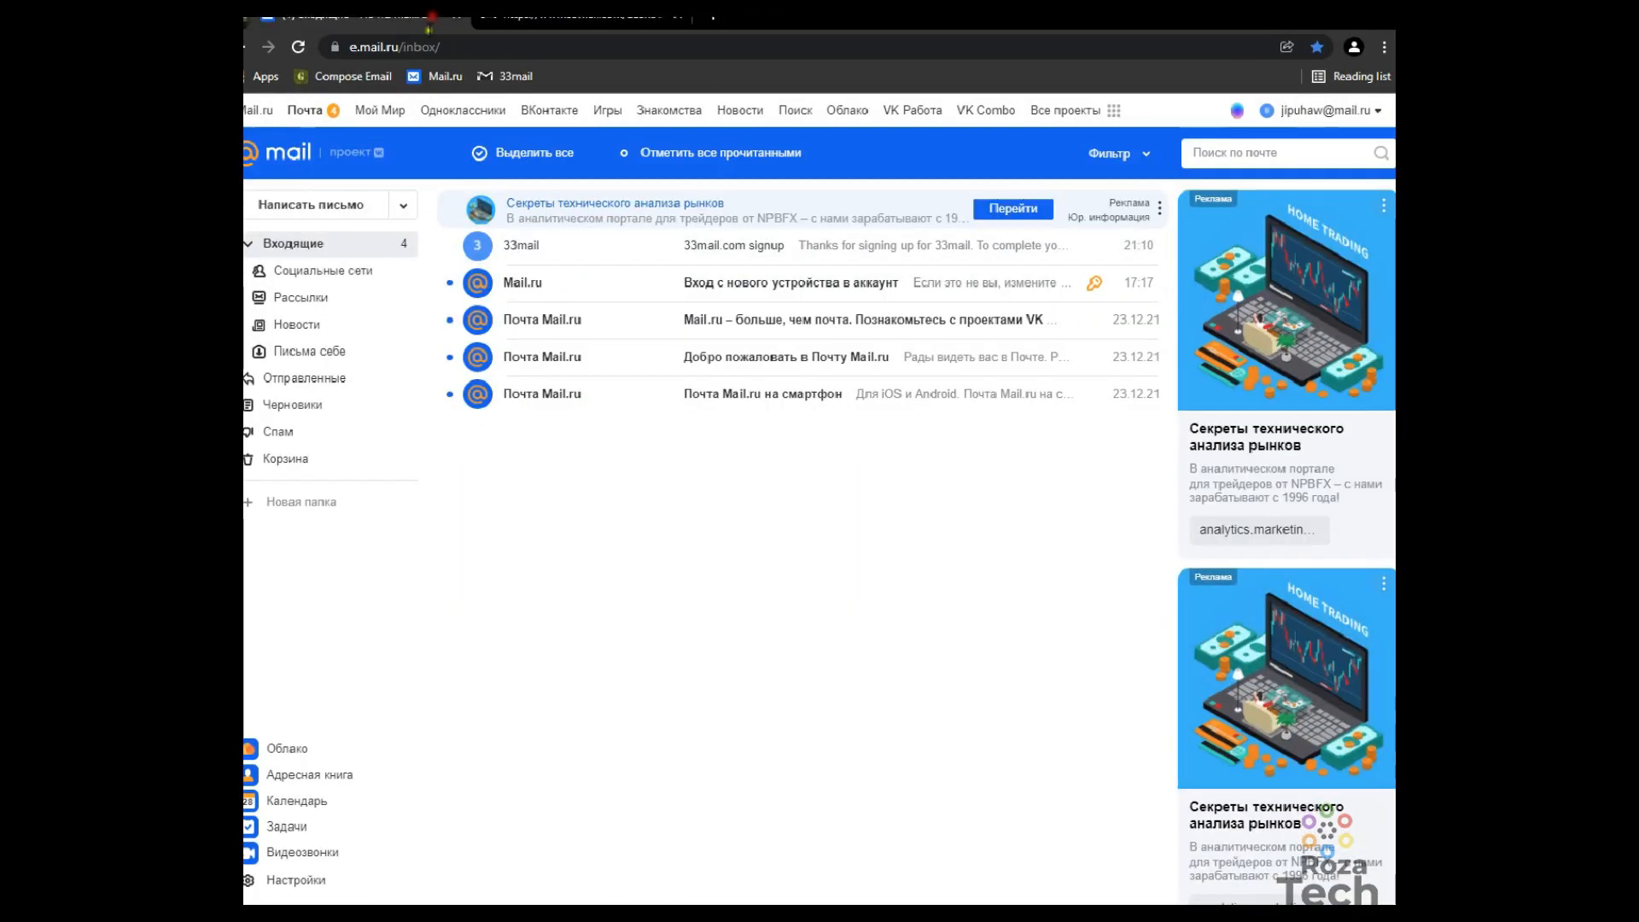
click(740, 247)
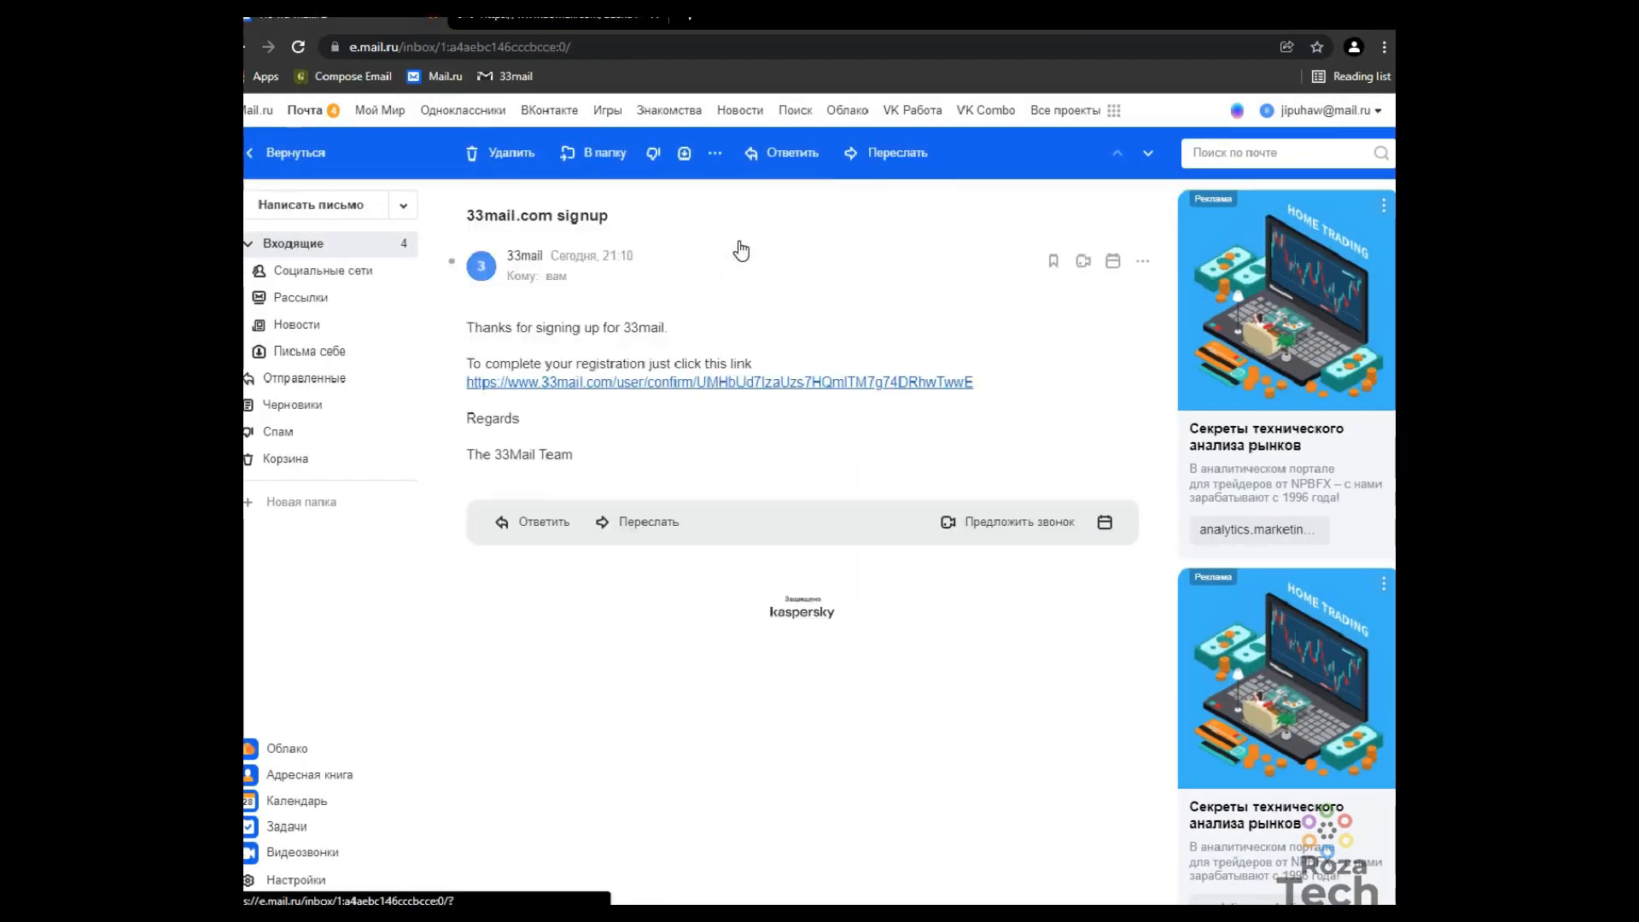
Open the Twitter website in a new browser tab.
click(695, 21)
text(twitter)
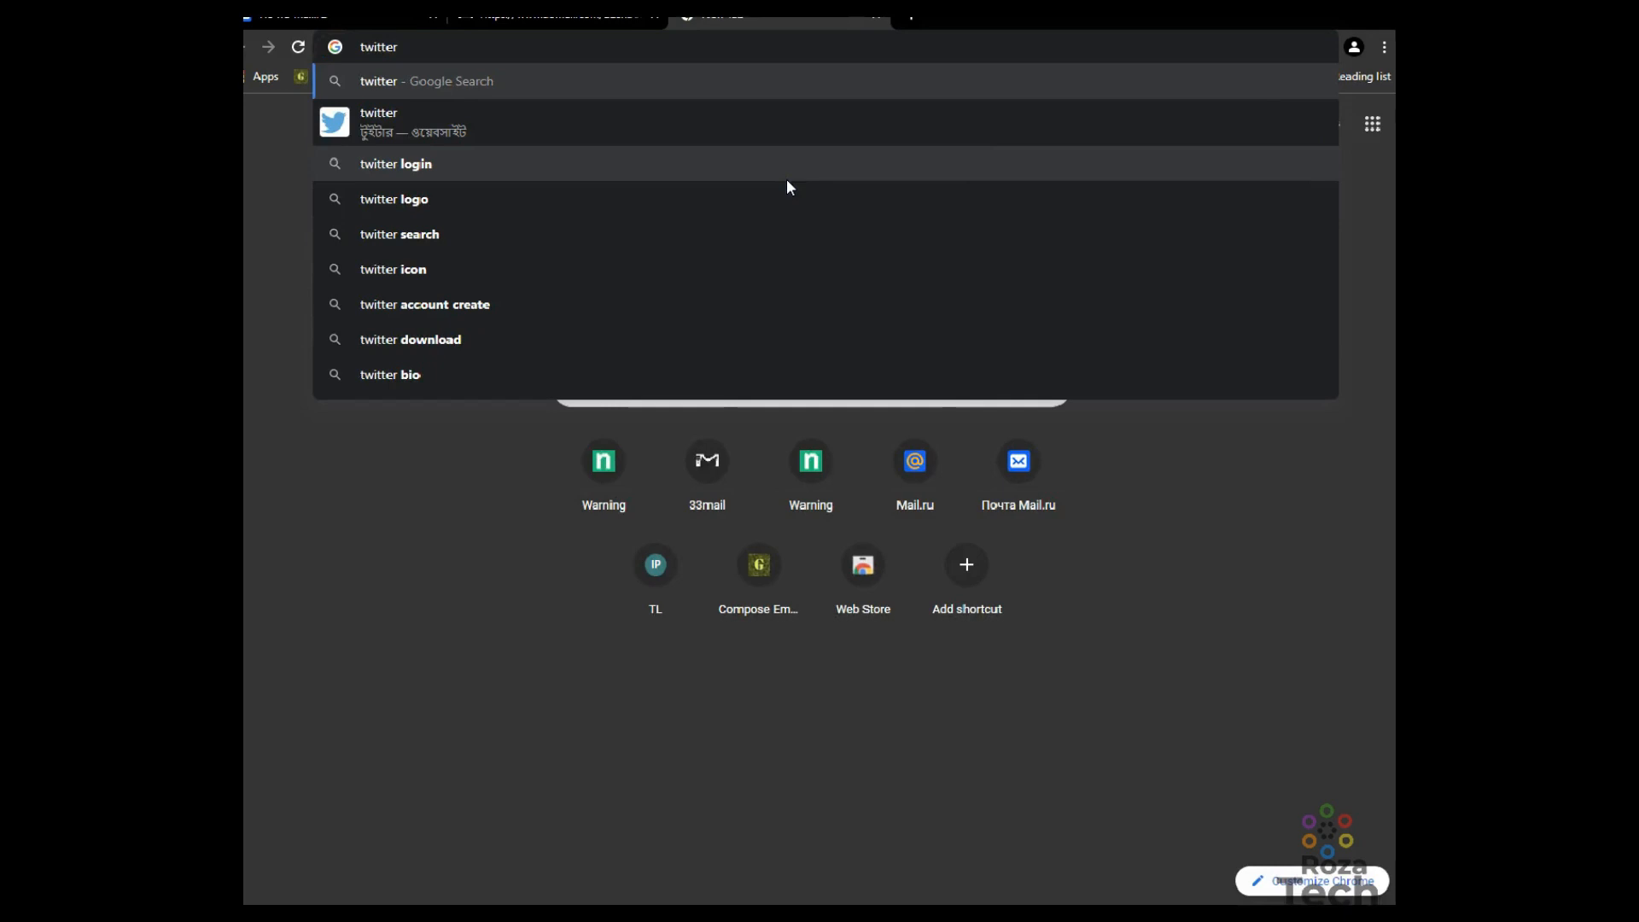
key(Down)
key(Return)
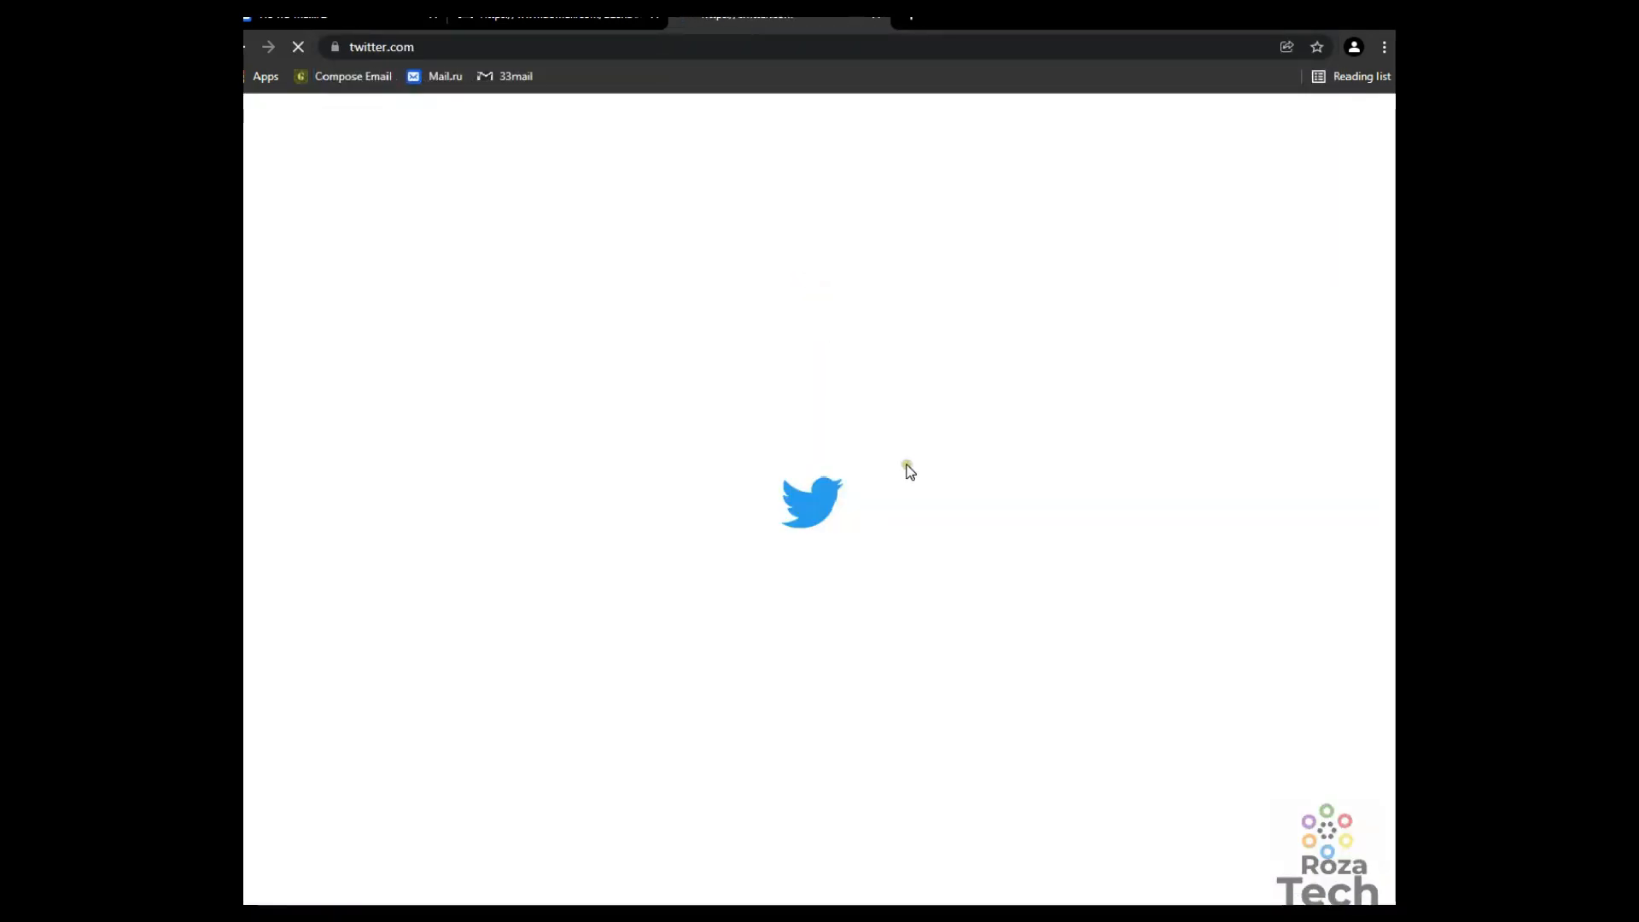
click(514, 17)
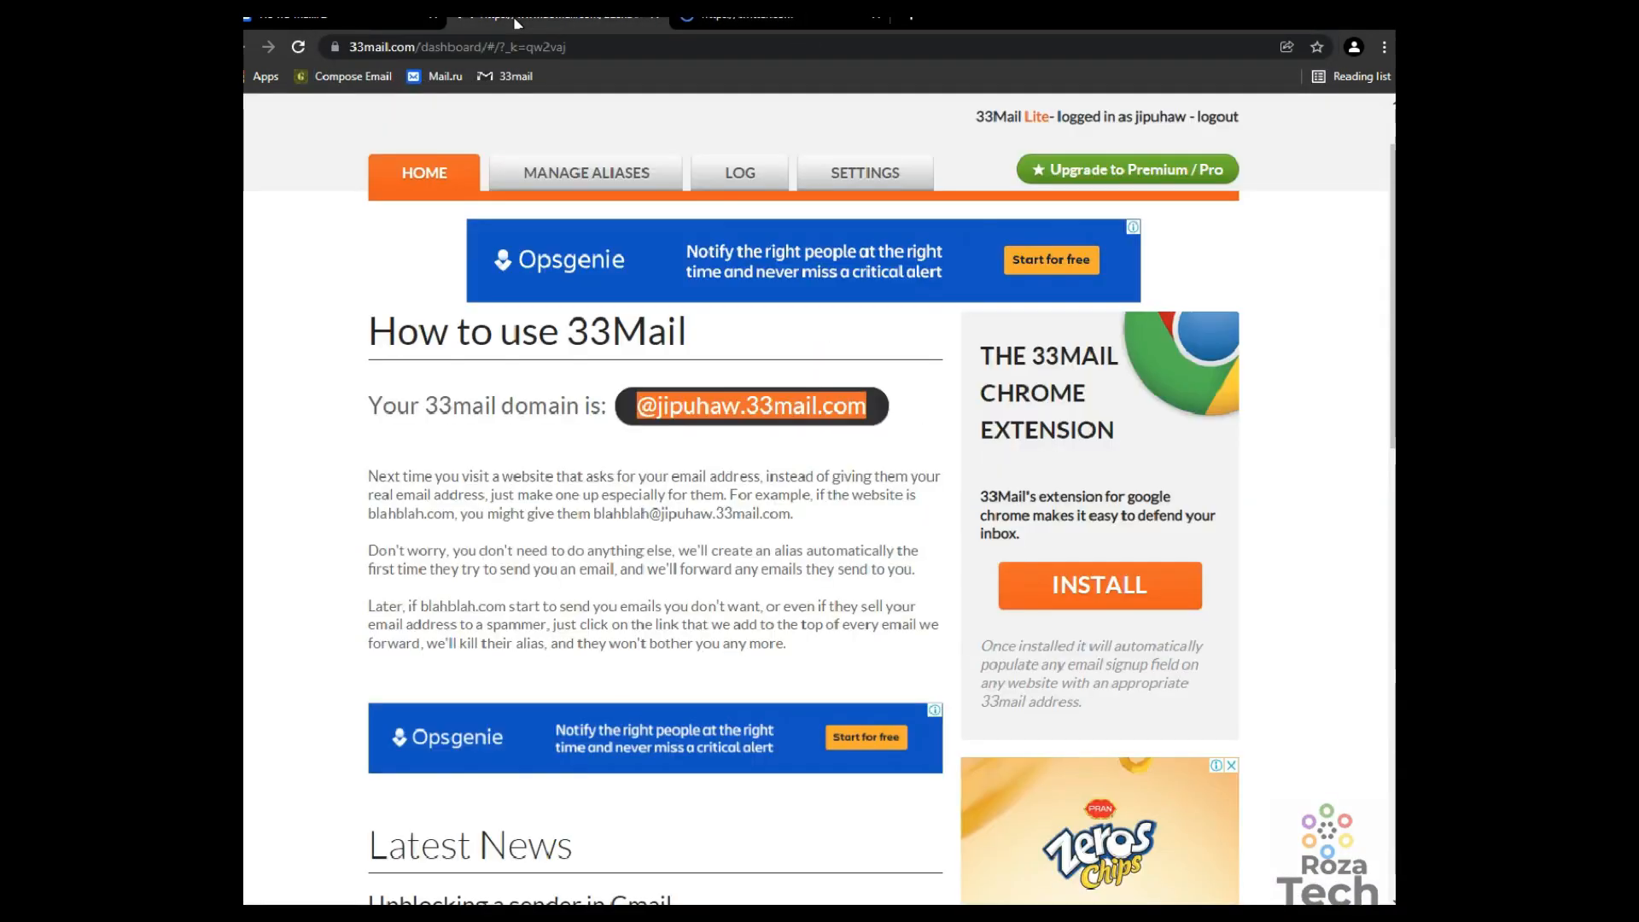
scroll(772, 477, down, 5)
scroll(775, 476, up, 2)
scroll(775, 476, up, 2)
Return to the Twitter page and start signing up with phone or email.
click(743, 17)
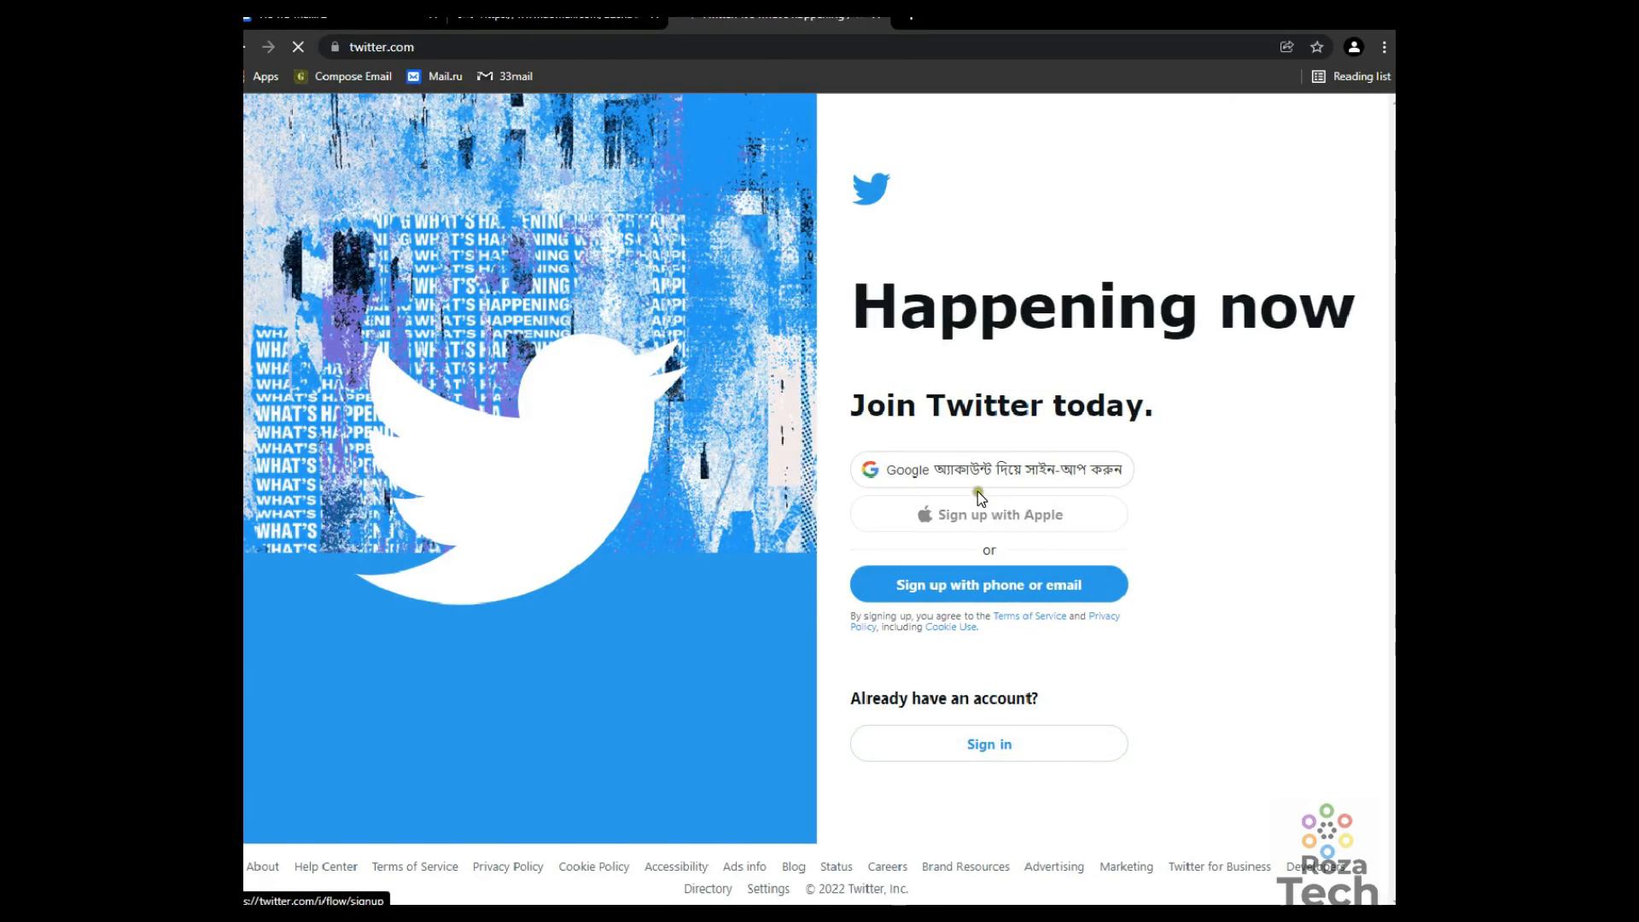
click(1023, 584)
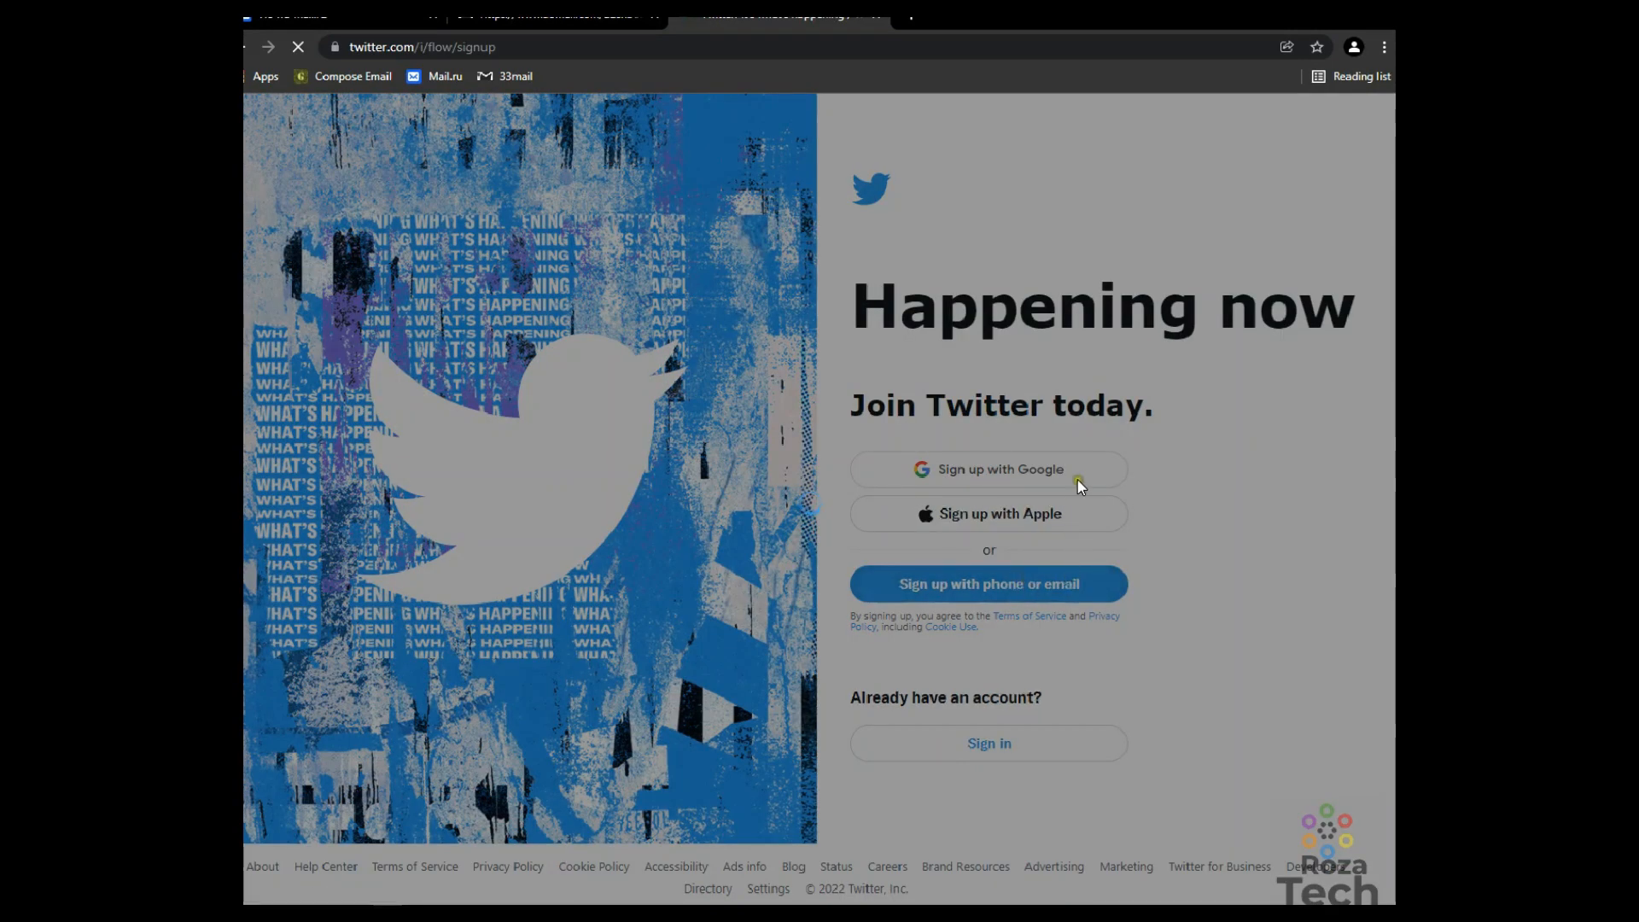
click(649, 811)
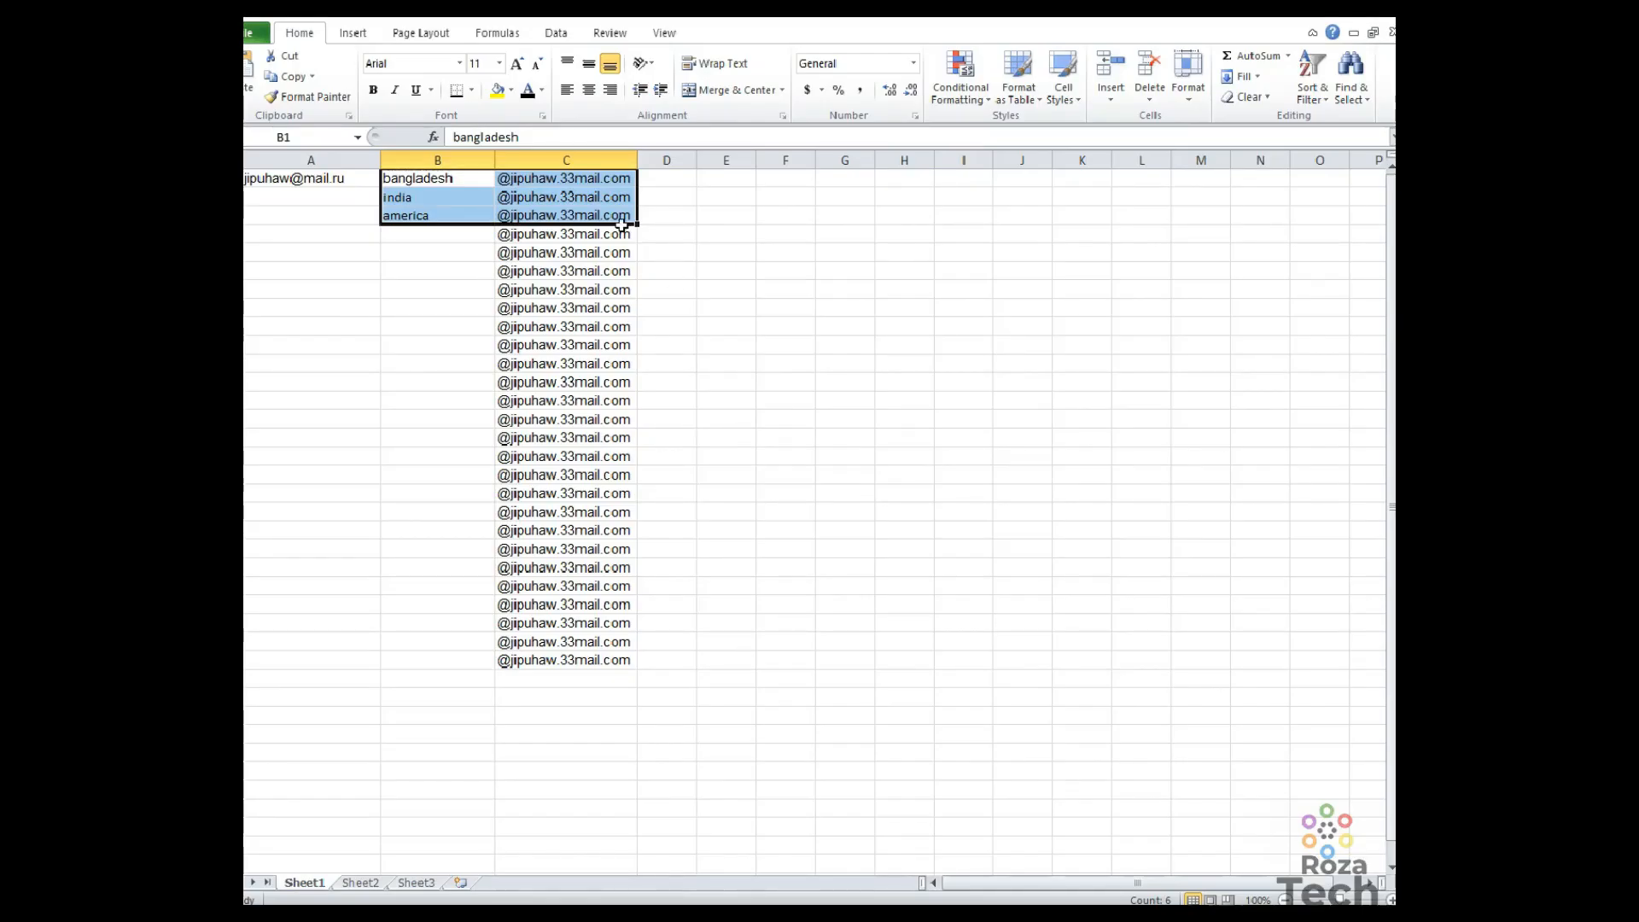
click(435, 184)
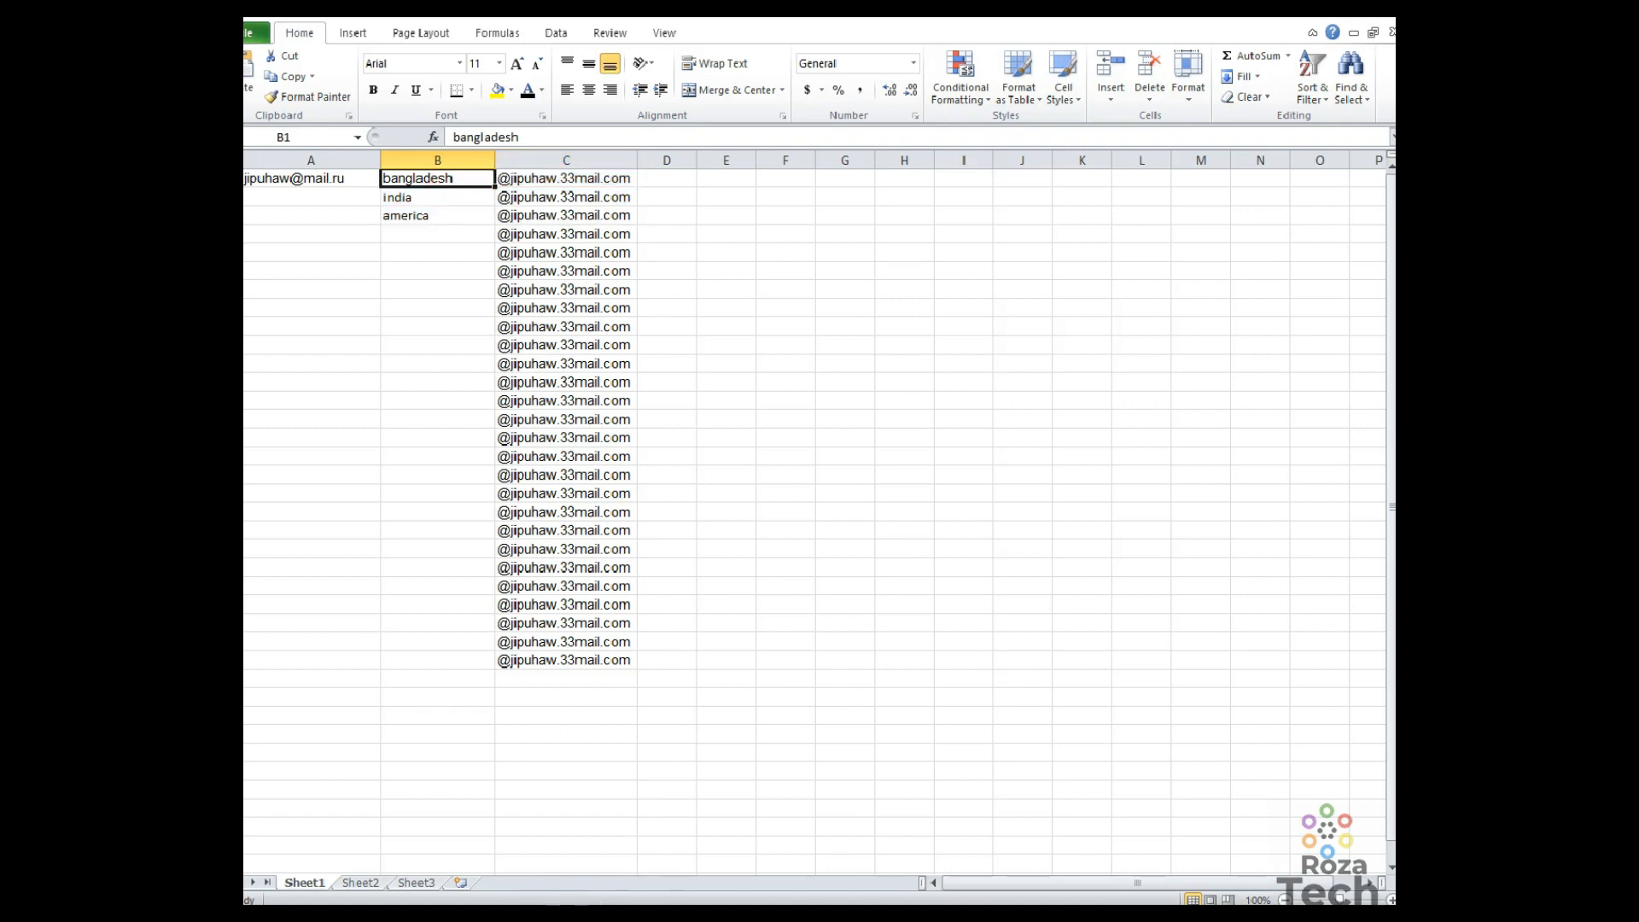
key(alt+Tab)
right_click(843, 379)
click(889, 435)
click(1283, 36)
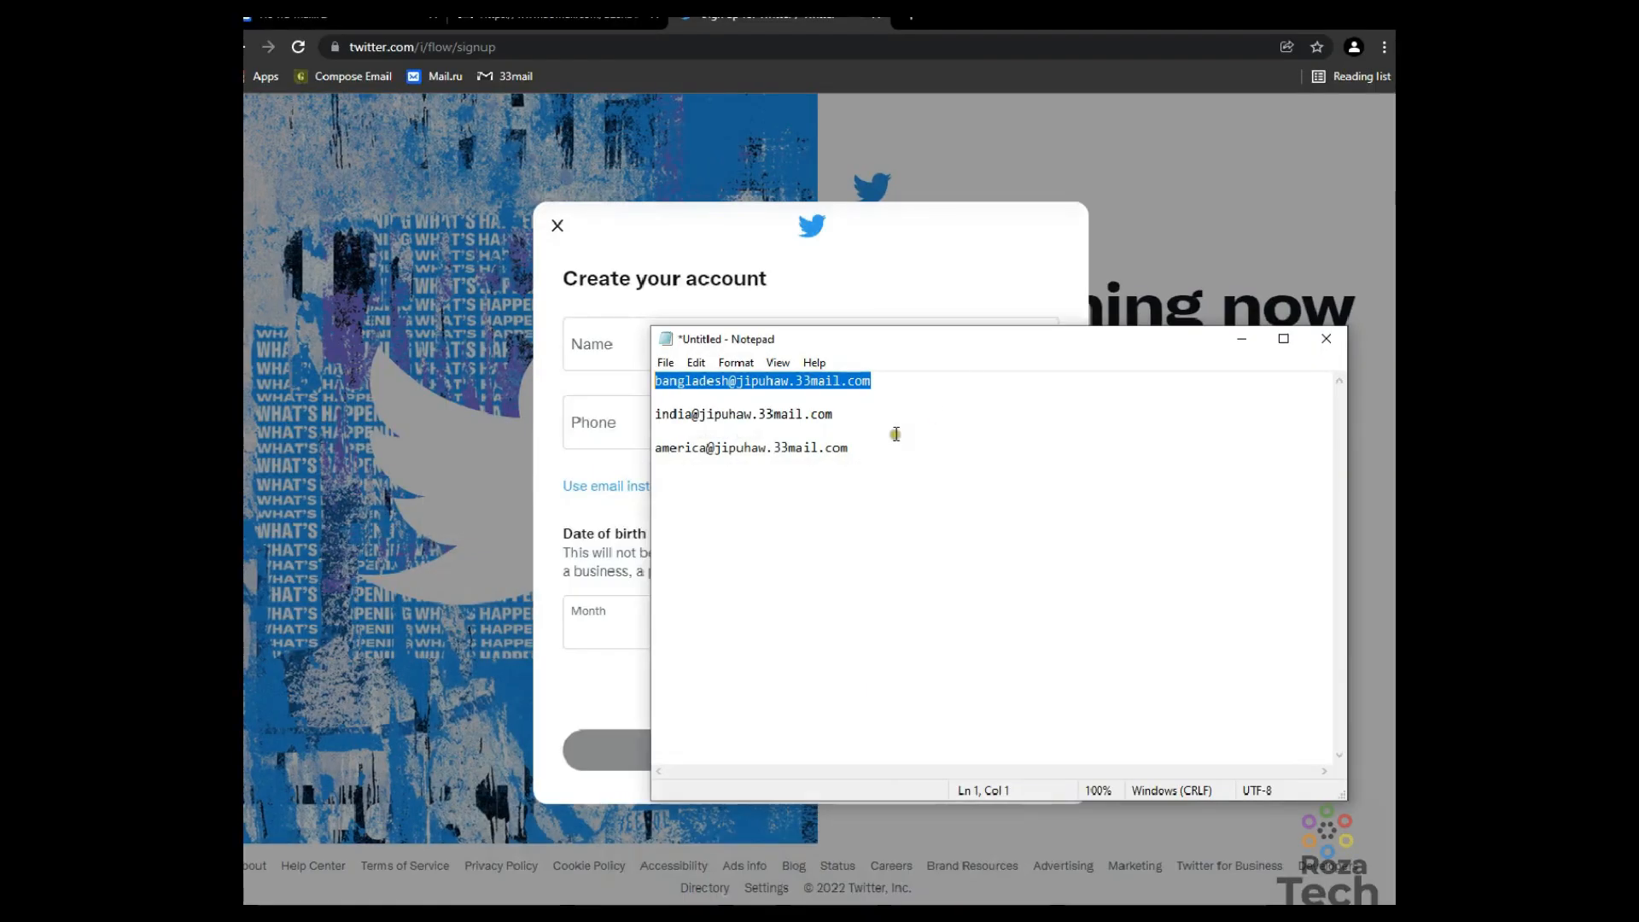
click(1243, 339)
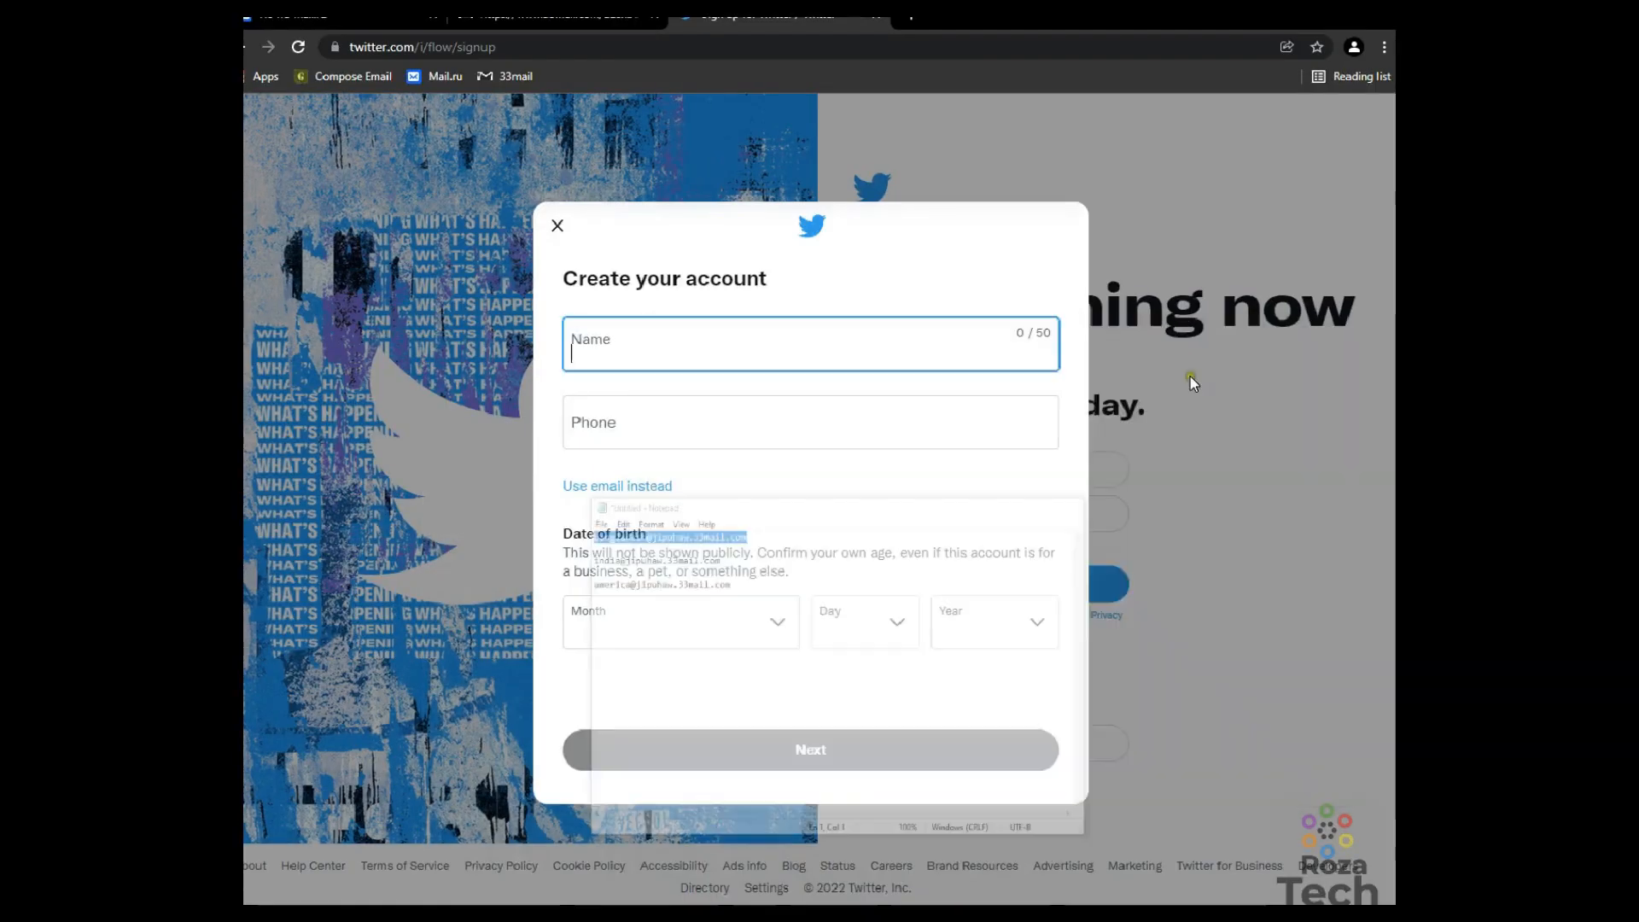
click(633, 421)
click(623, 486)
click(651, 423)
key(ctrl+v)
Enter the account holder's name in the Twitter form and check the pasted alias address.
click(656, 345)
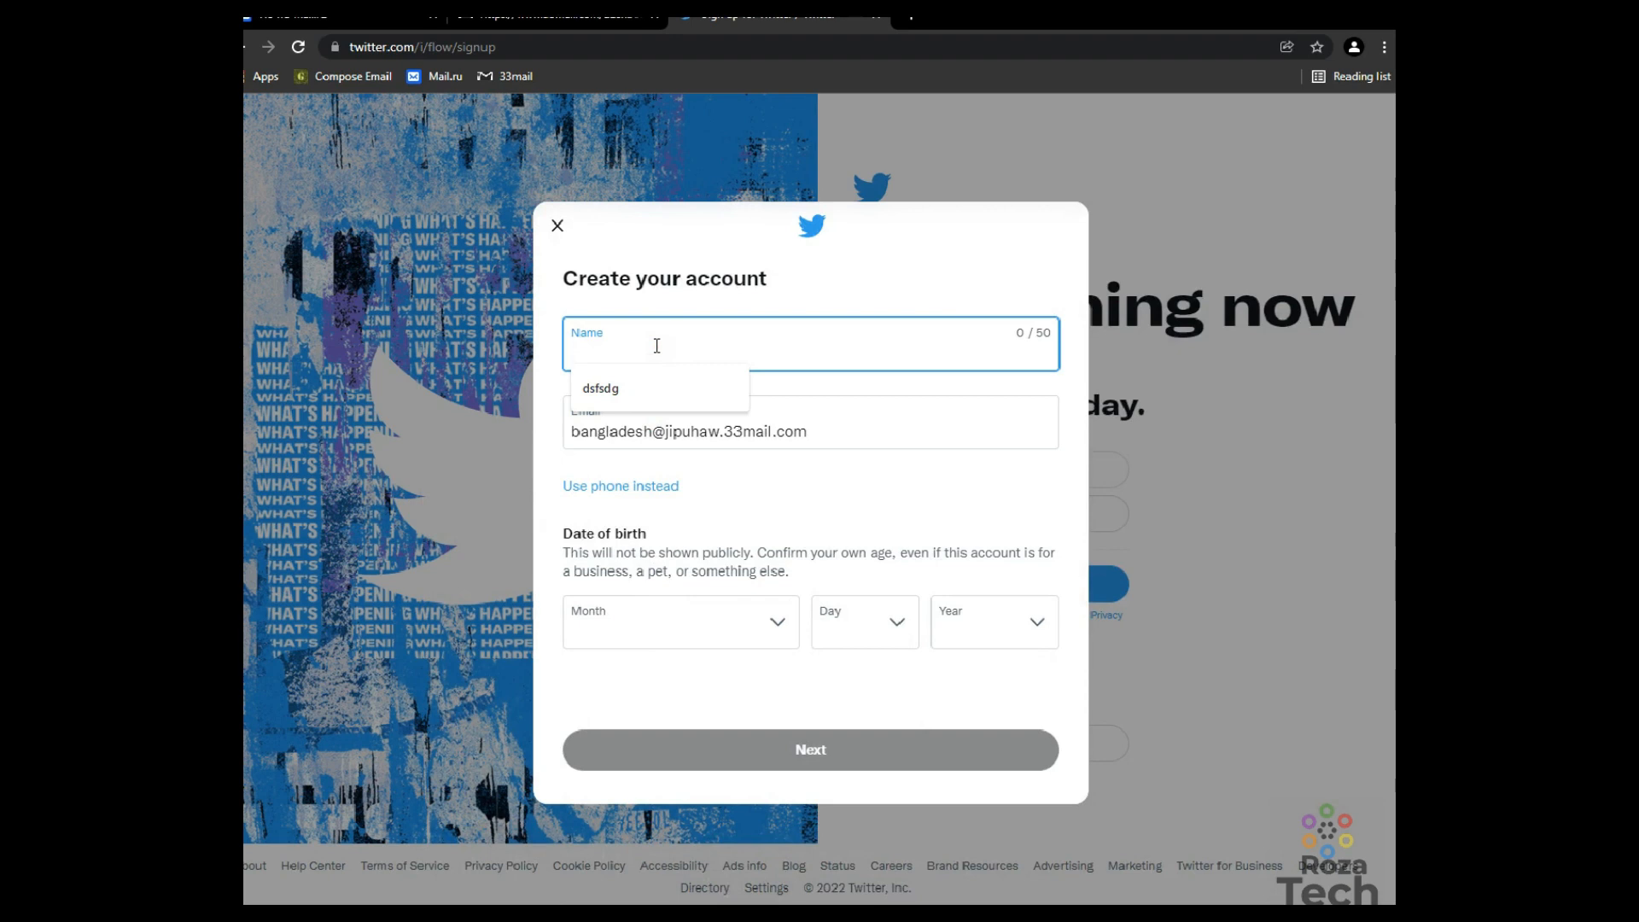
text(rahman)
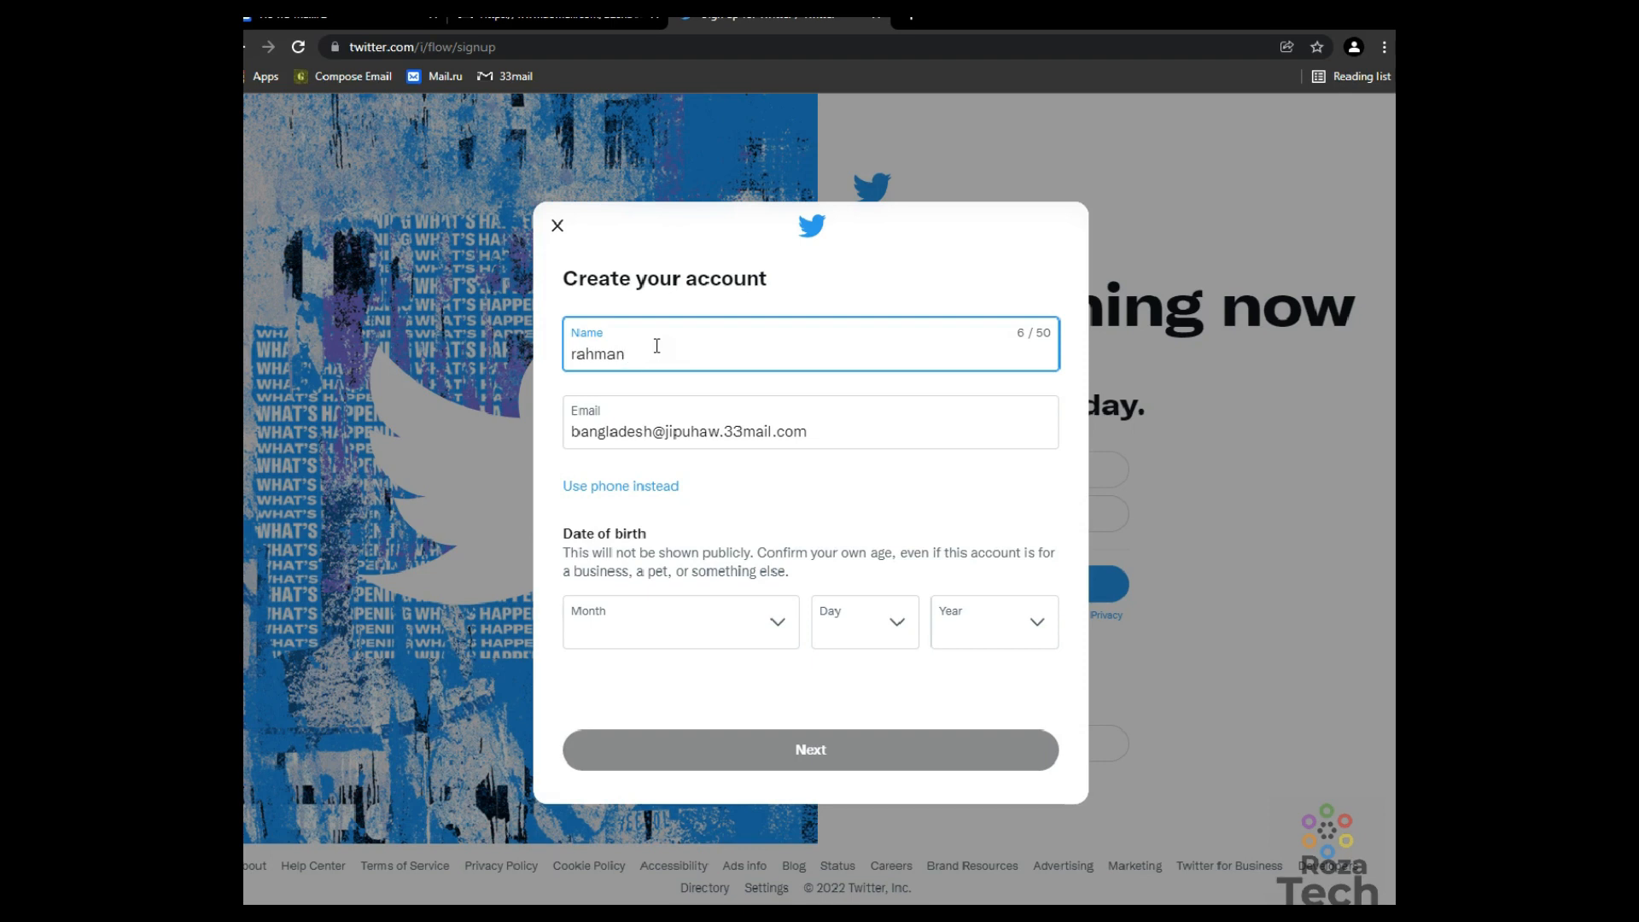
text(am)
text(dur)
click(854, 440)
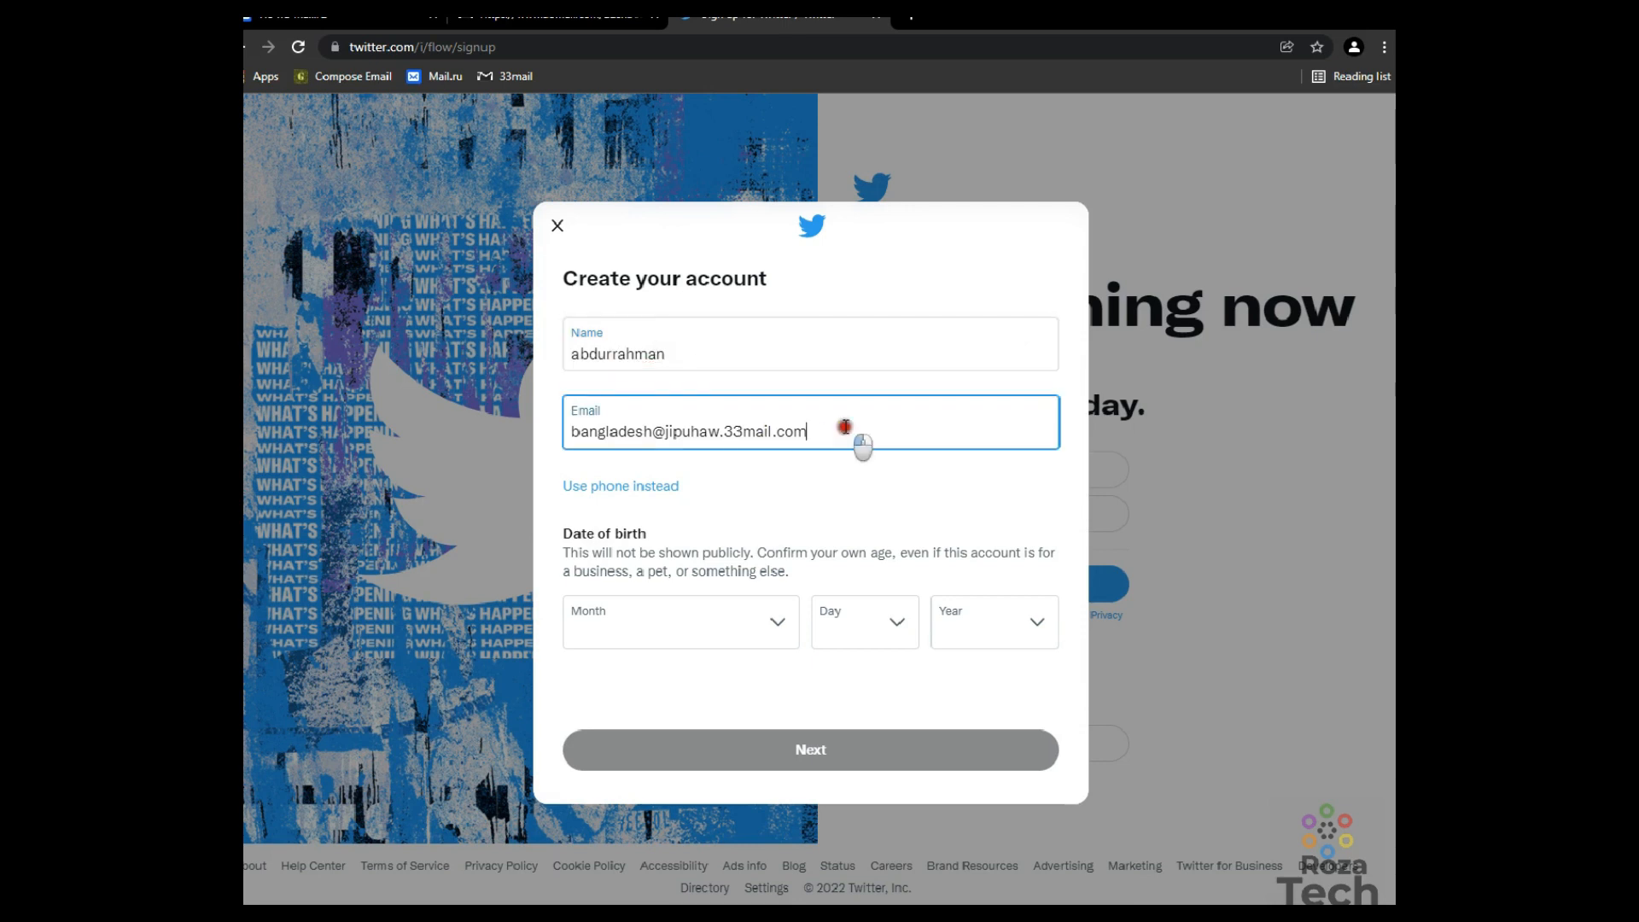
drag(849, 431, 597, 443)
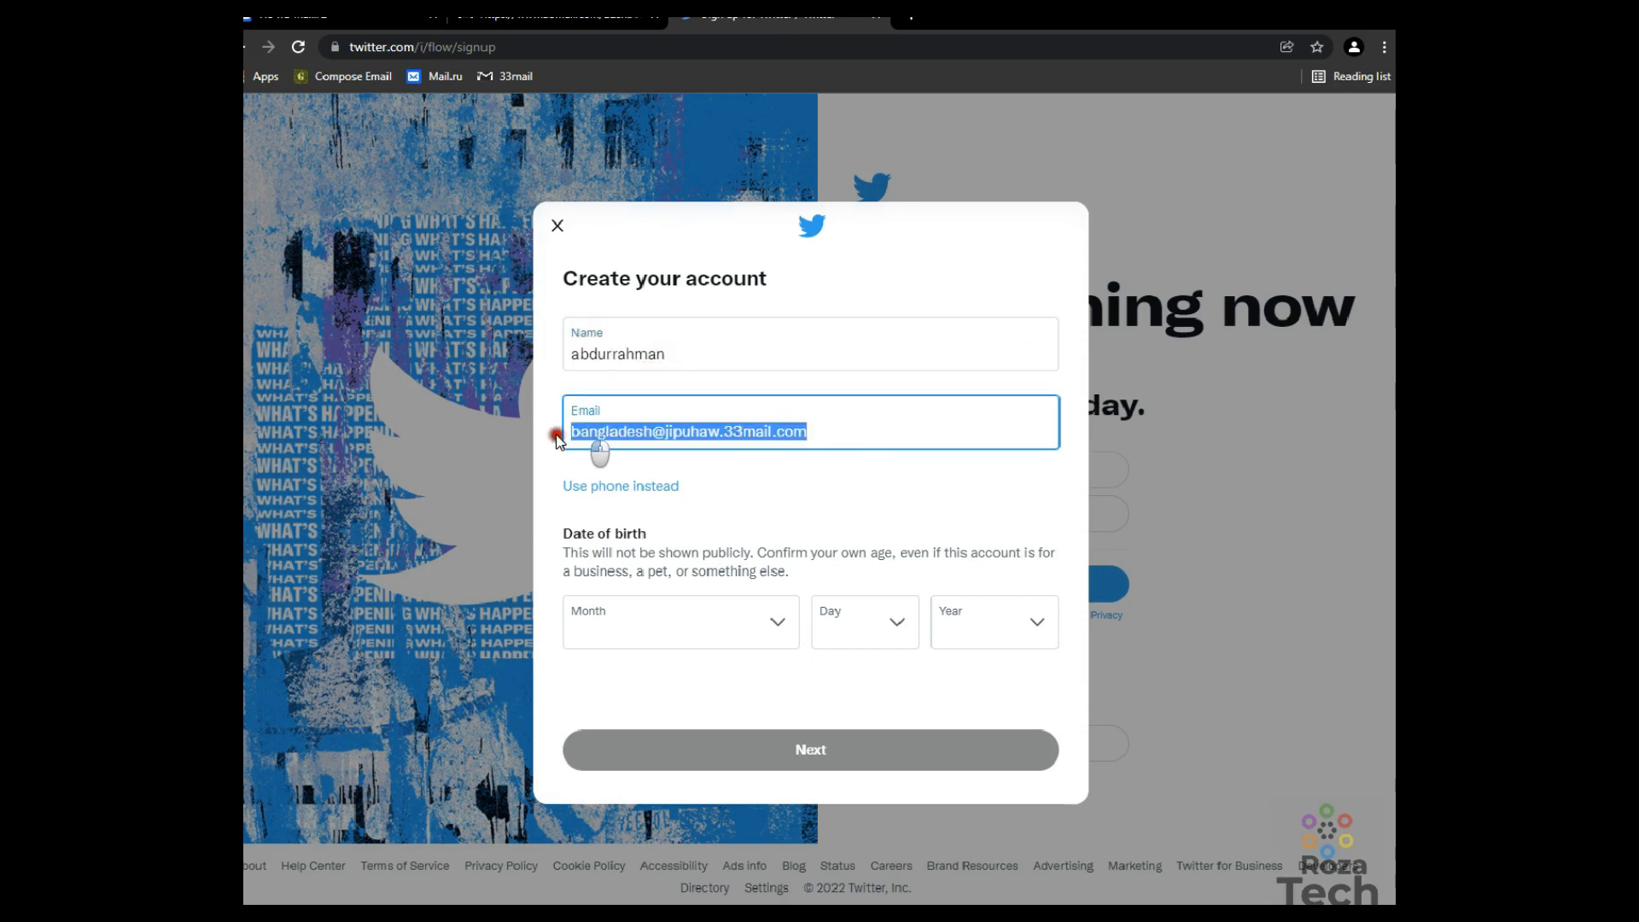
double_click(756, 432)
click(823, 432)
double_click(844, 429)
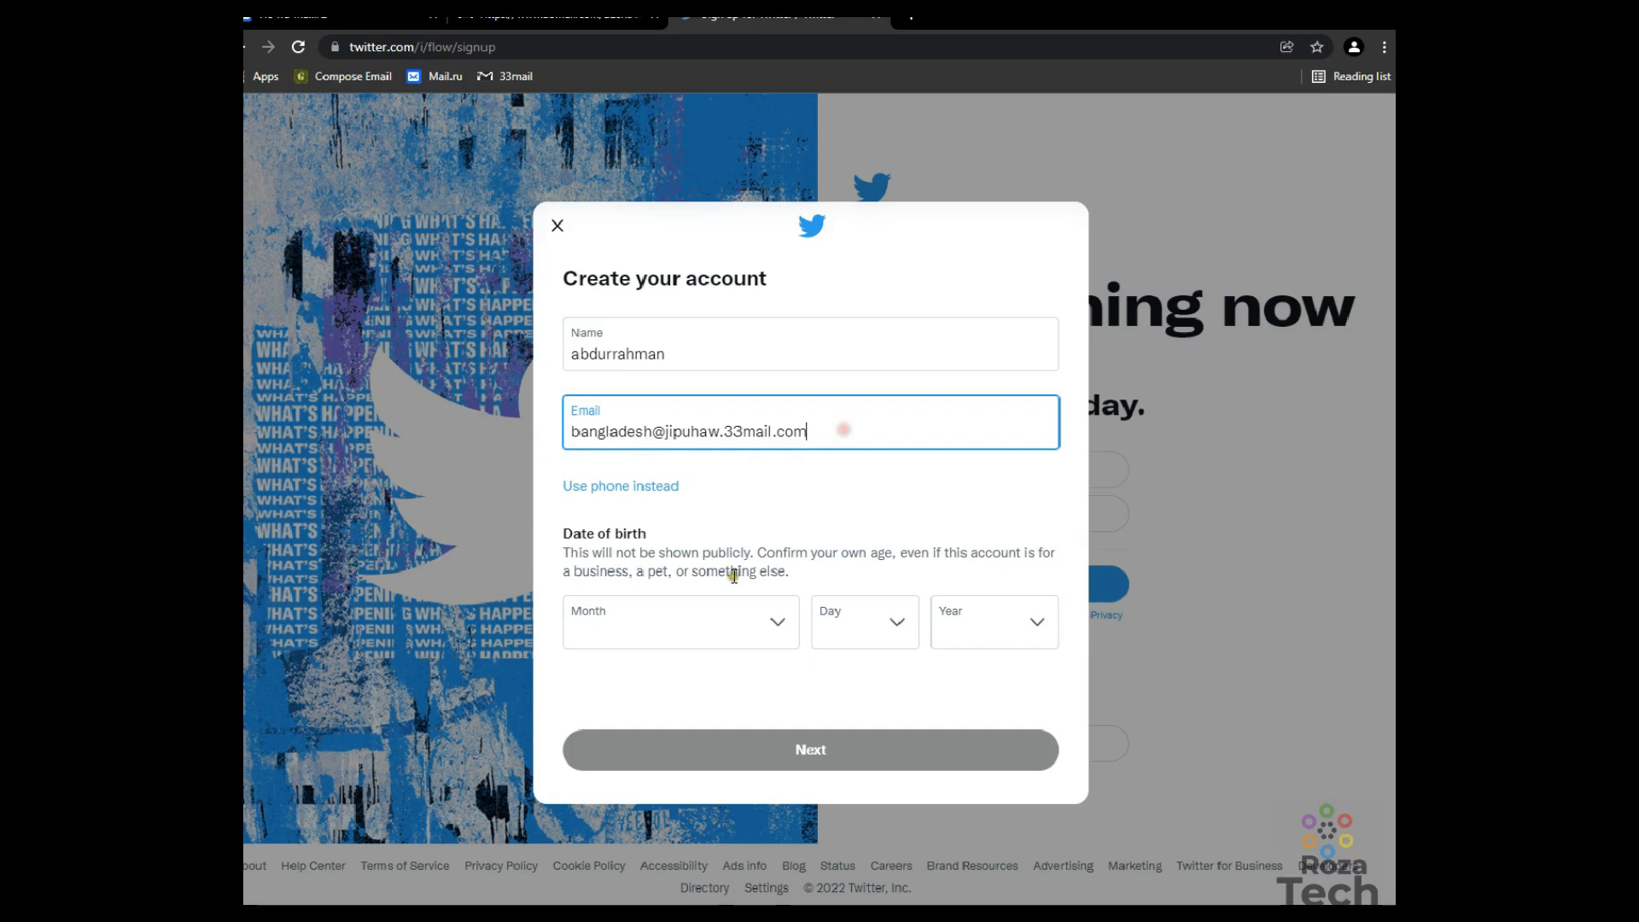
Fill in the month, day and year of the account's date of birth.
click(648, 615)
click(623, 760)
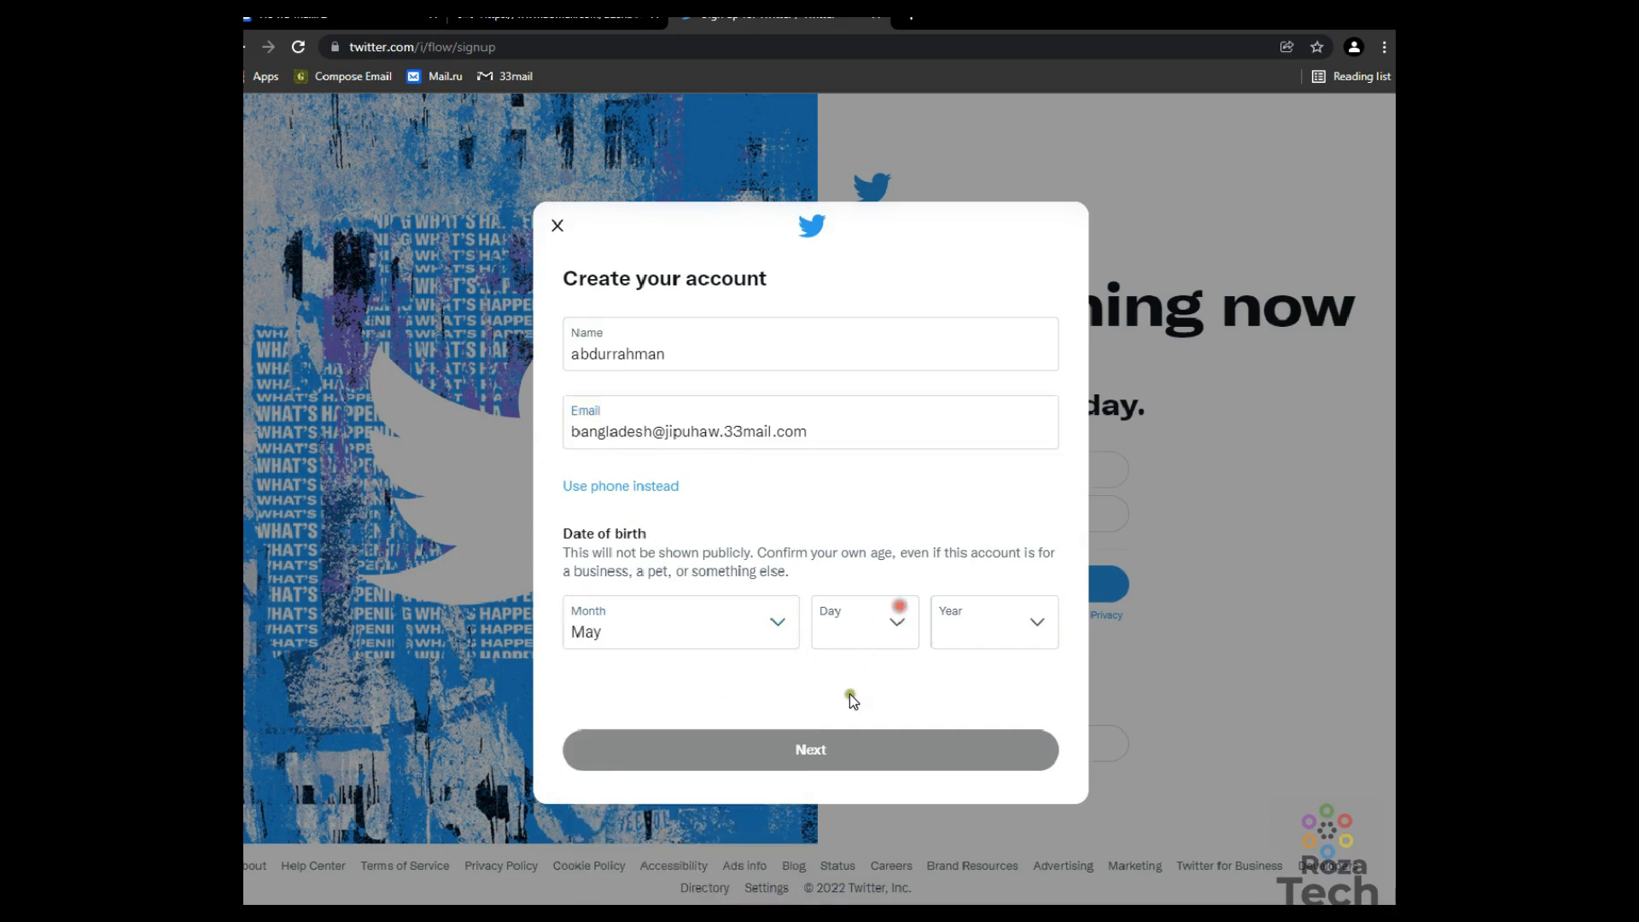
click(869, 623)
click(837, 499)
click(991, 626)
scroll(988, 513, down, 15)
click(987, 508)
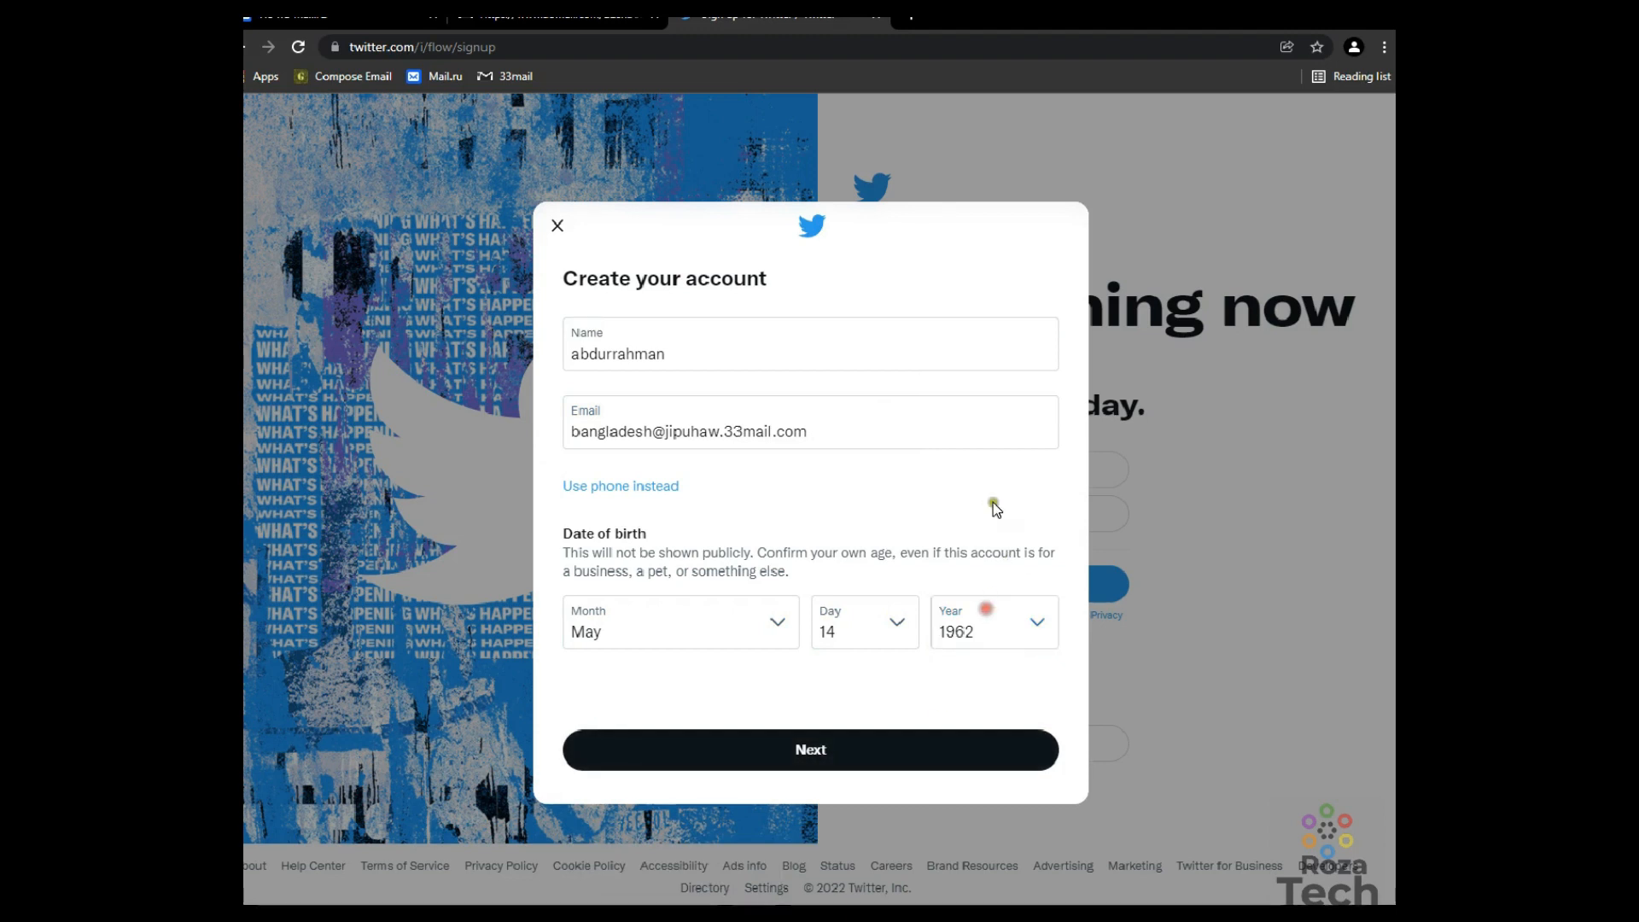
click(962, 642)
scroll(979, 503, up, 10)
click(973, 465)
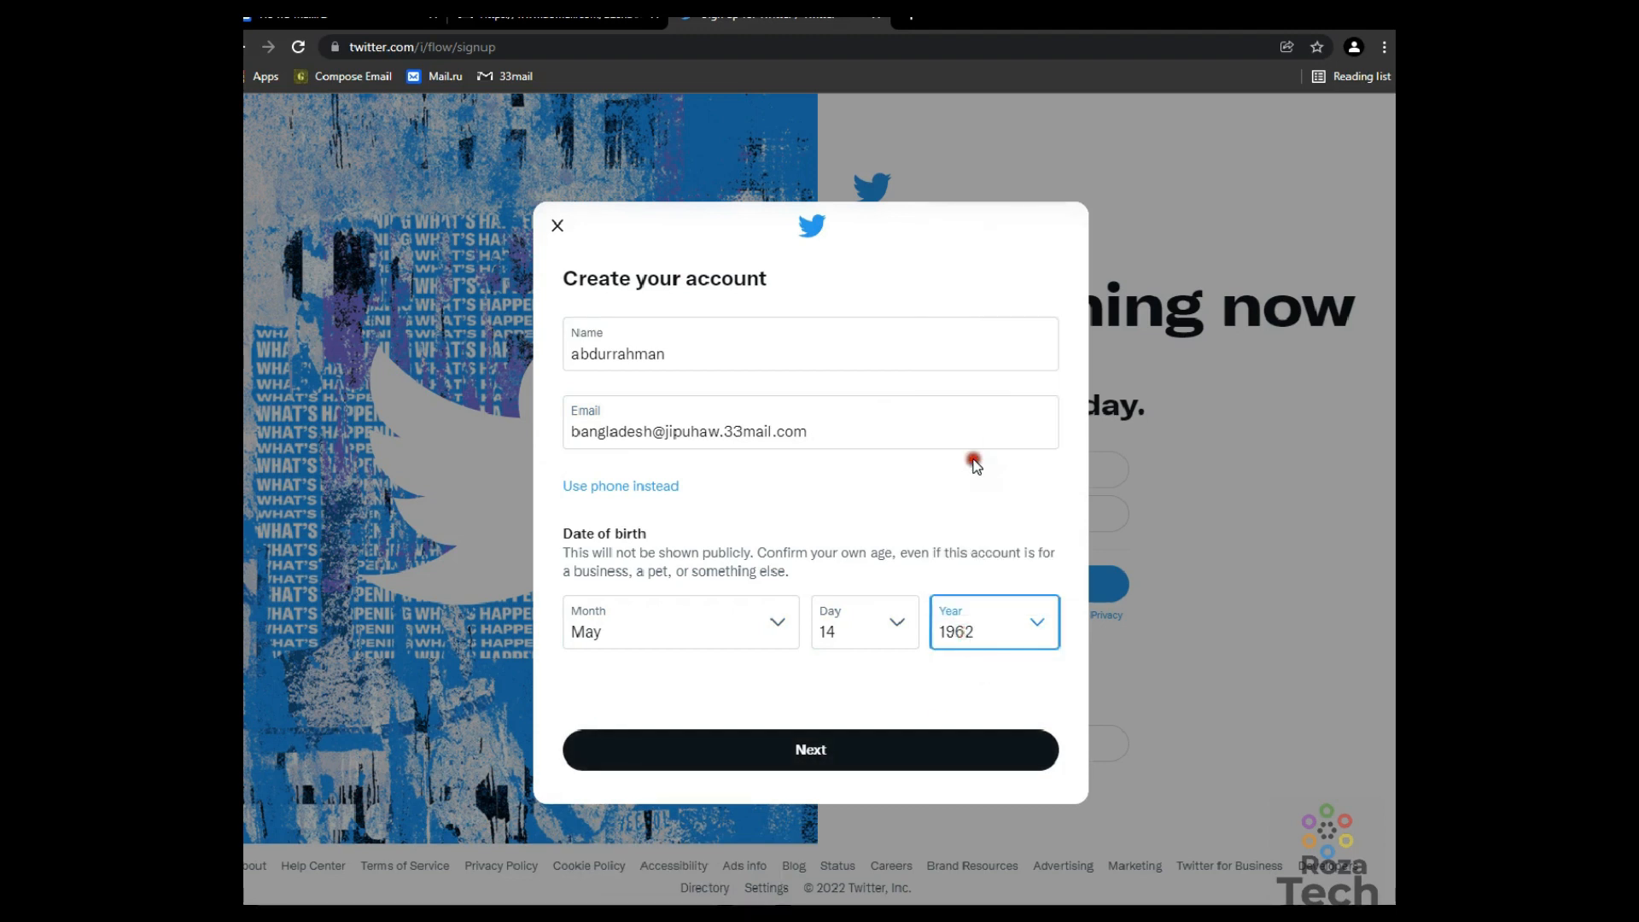
Submit the details with web tracking kept enabled, sign up, and highlight the alias address that the code was sent to.
click(835, 743)
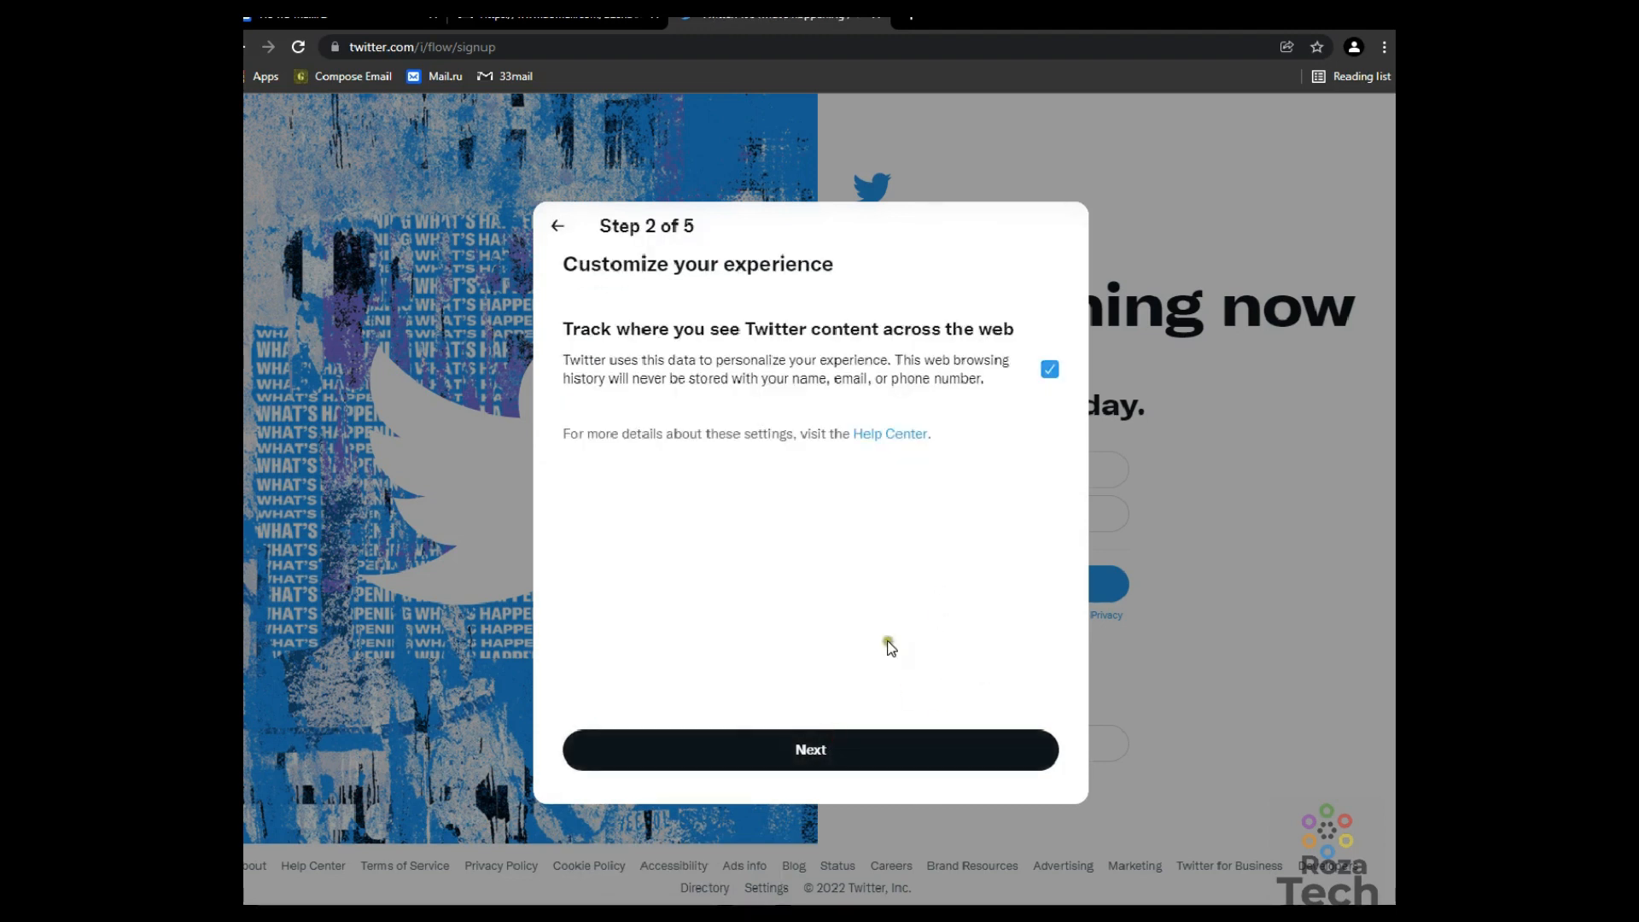
click(821, 758)
click(804, 714)
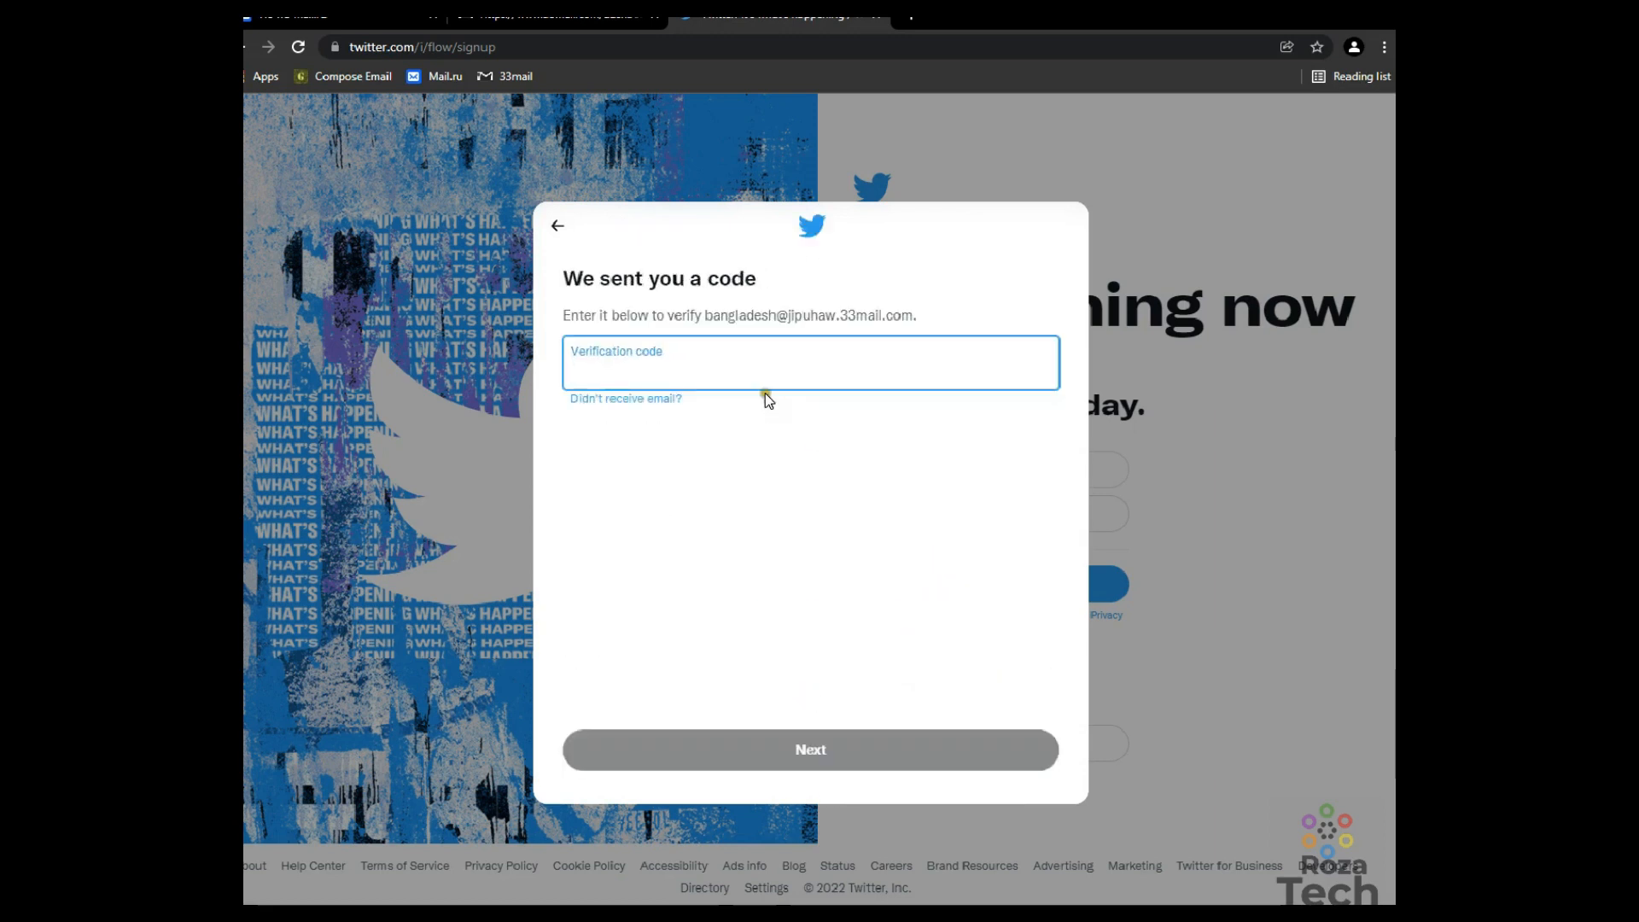
drag(709, 314, 933, 320)
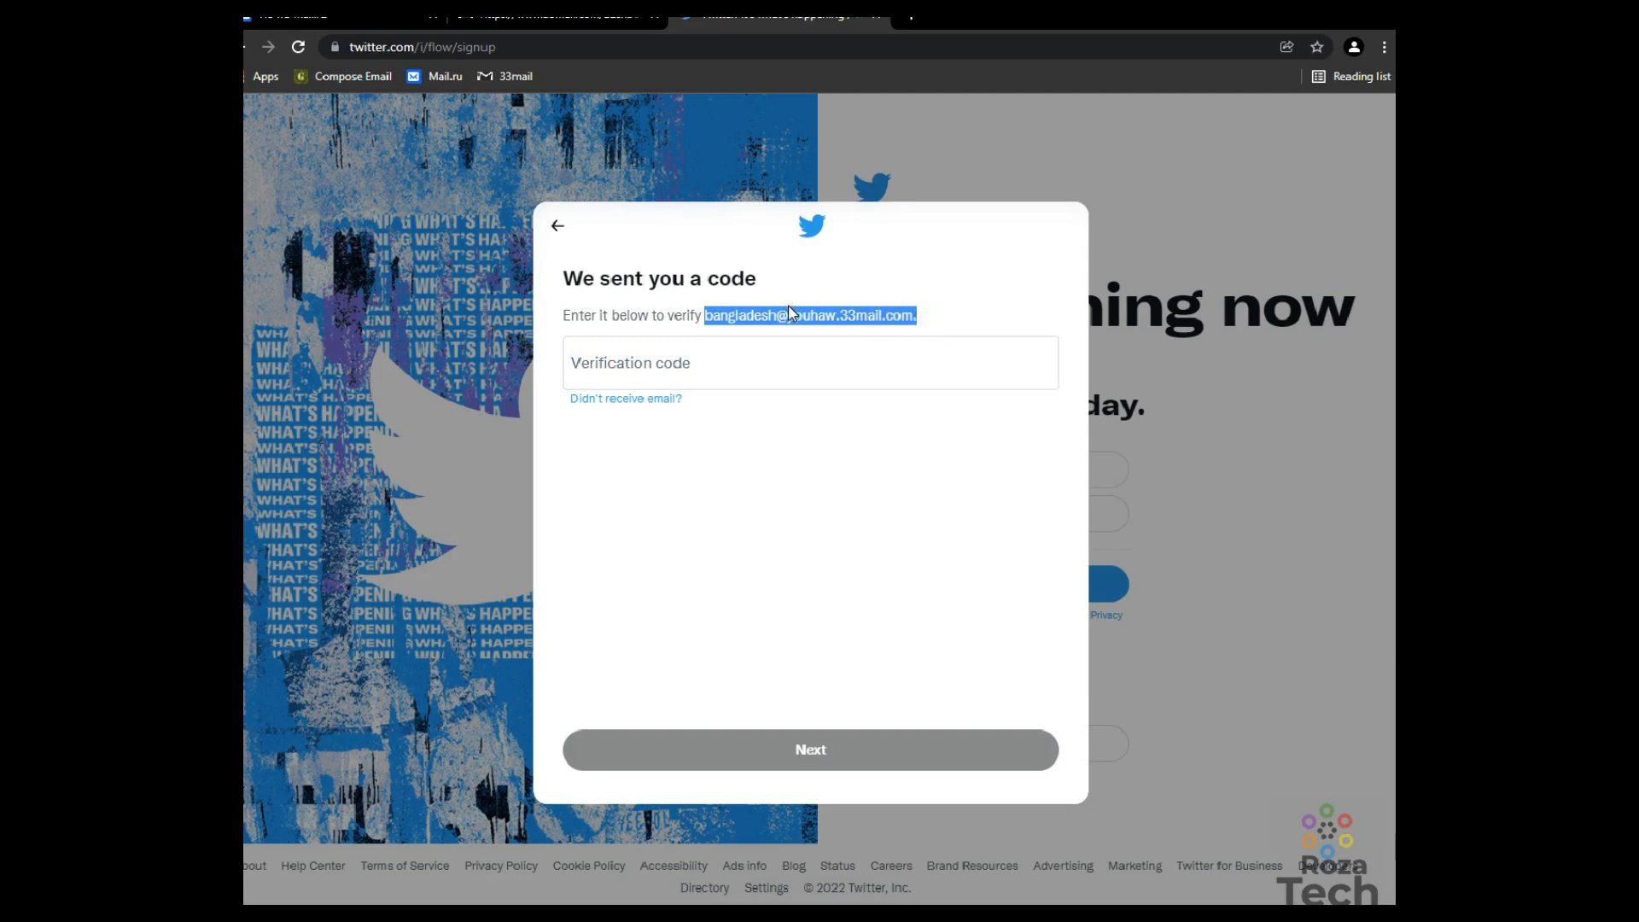
Open the Twitter verification message in the Mail.ru inbox and compare its recipient alias with the bangladesh address in Notepad.
click(563, 15)
click(362, 17)
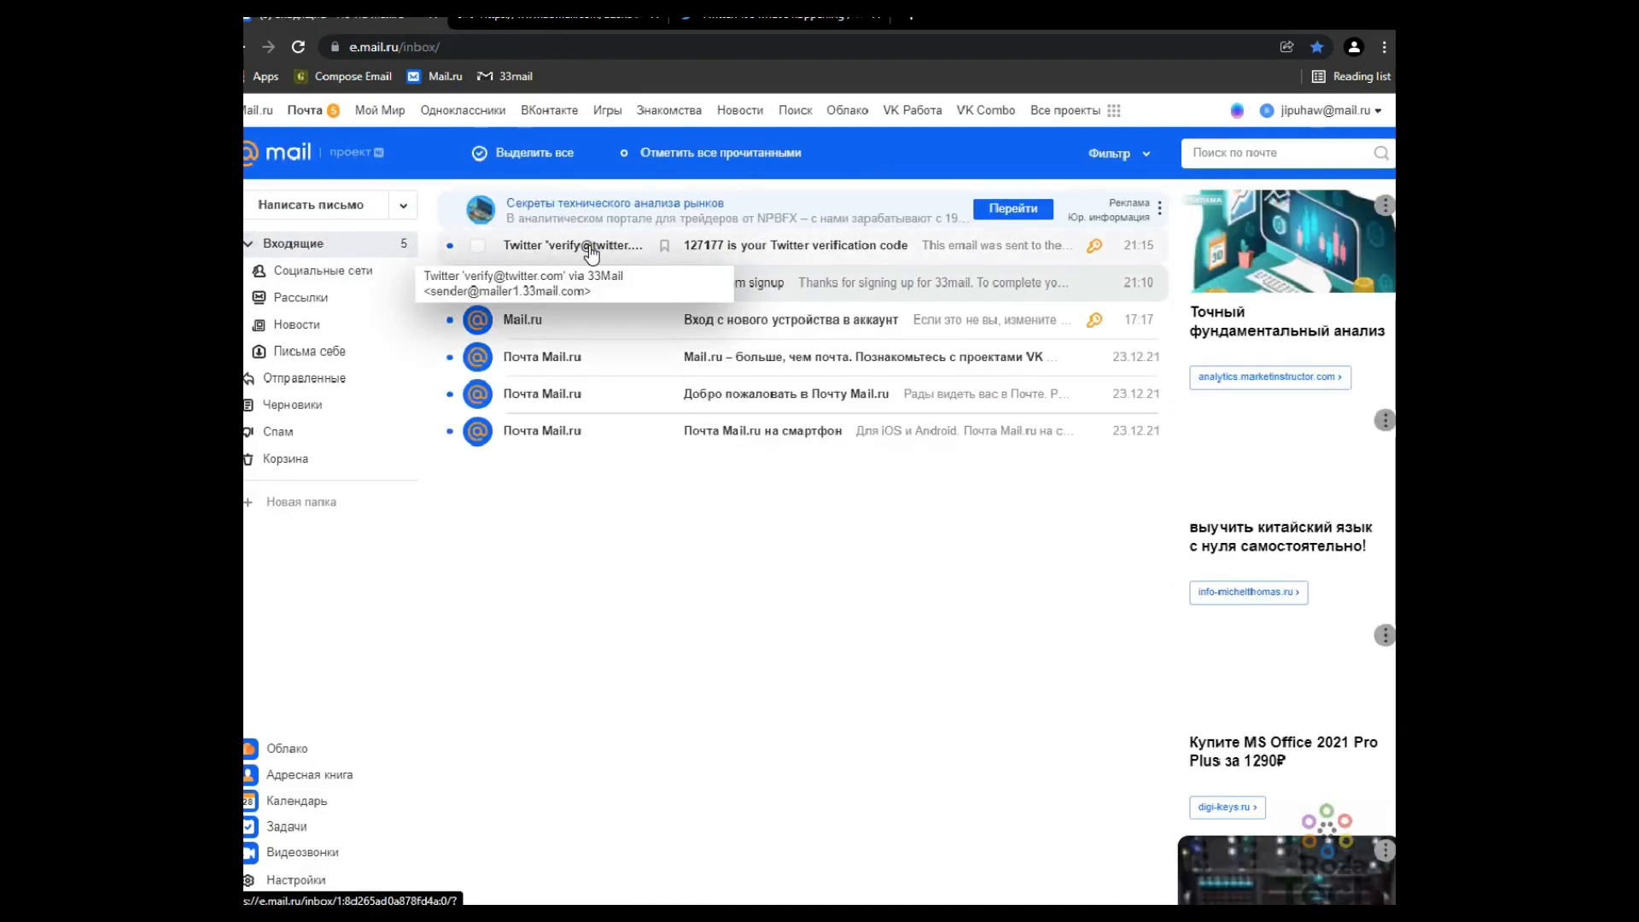
click(812, 248)
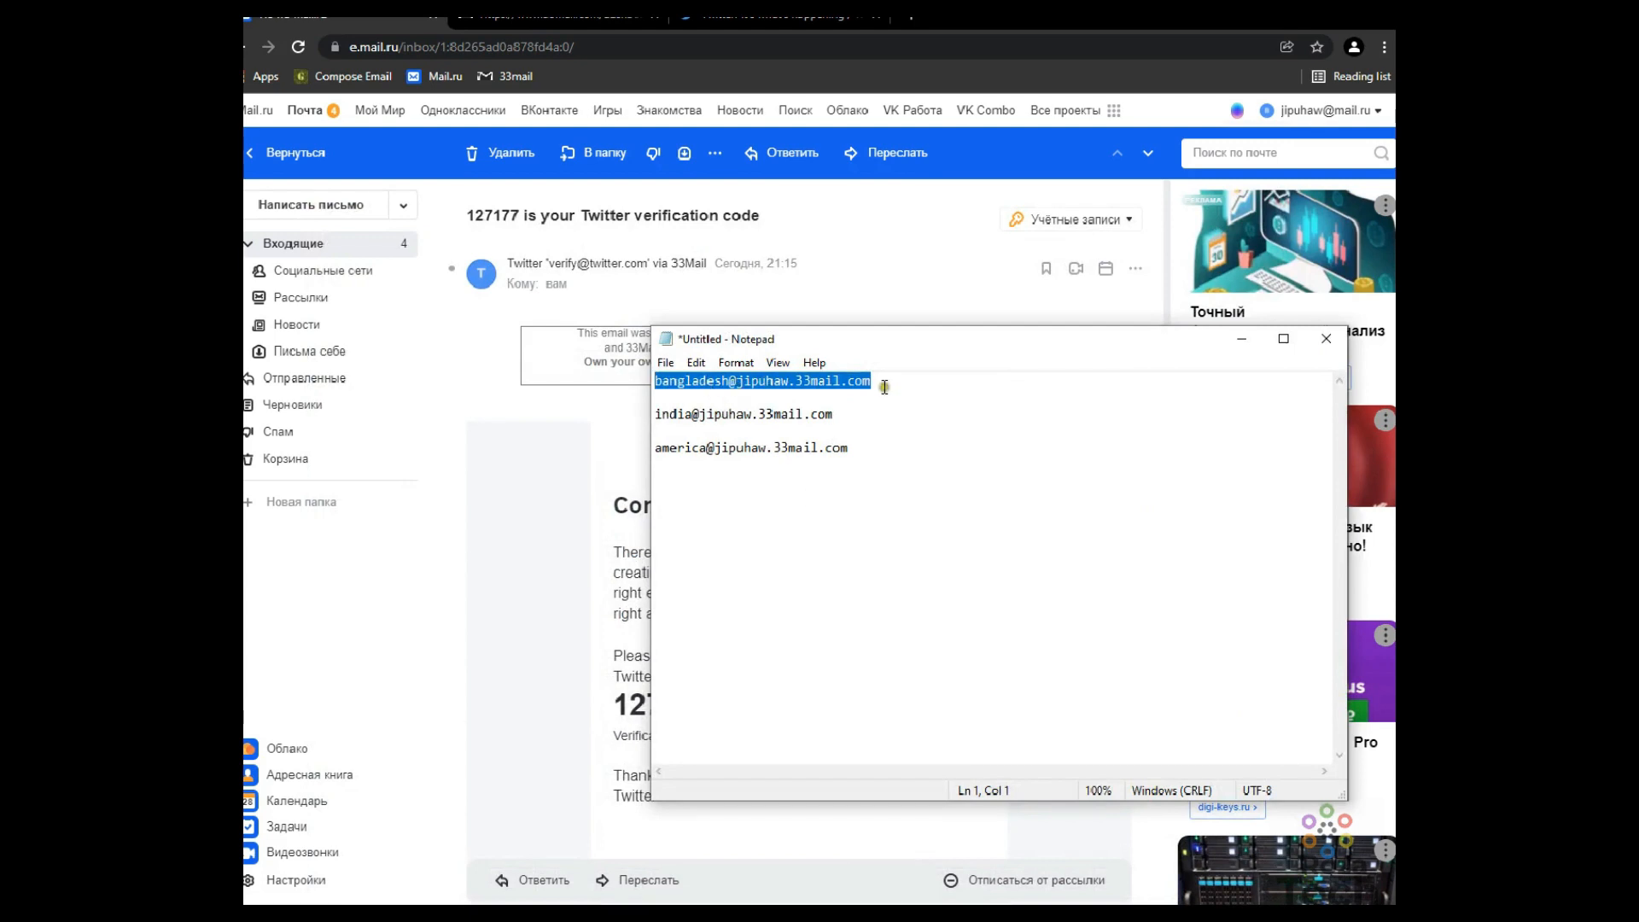
click(532, 435)
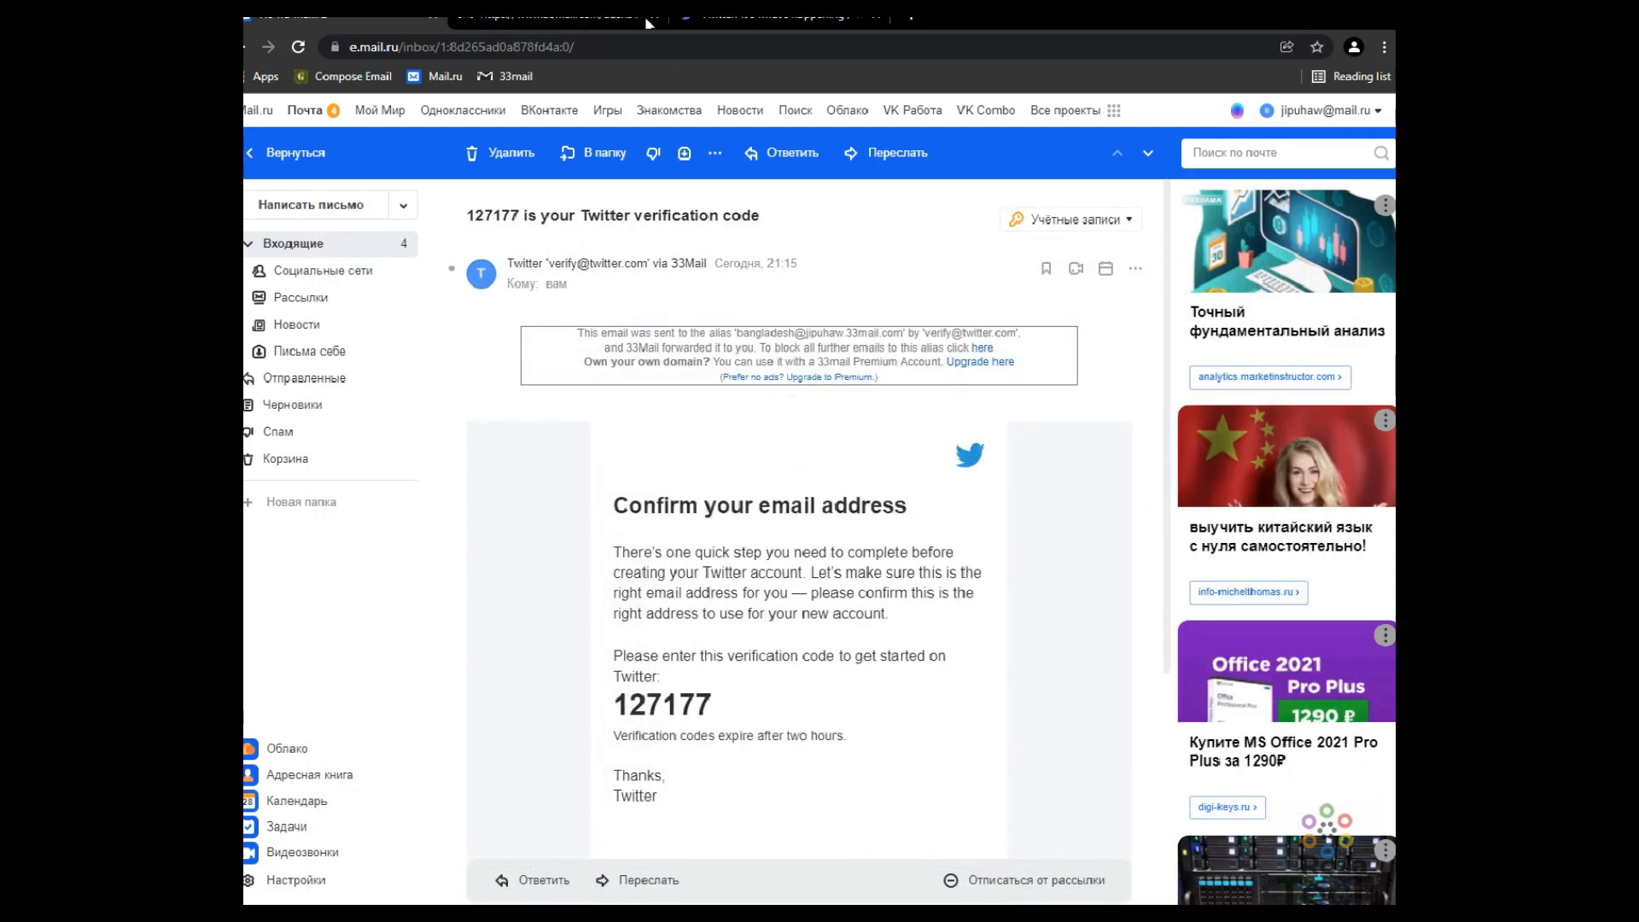
click(741, 17)
click(334, 20)
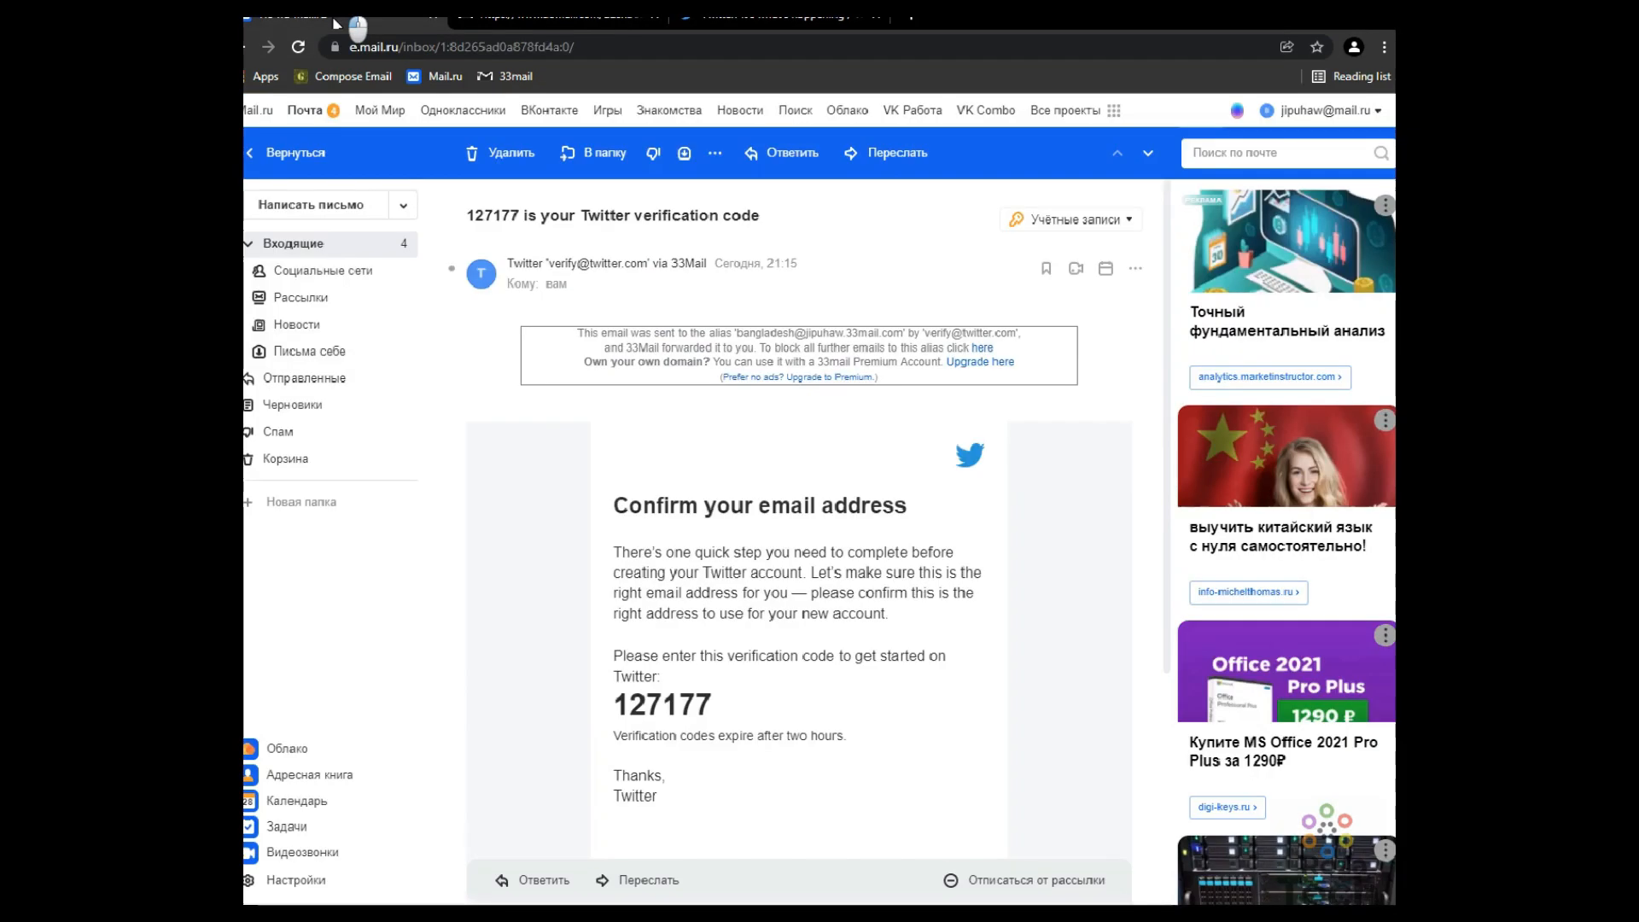
Copy the verification code from the message, paste it into Twitter's verification code field and continue.
double_click(649, 707)
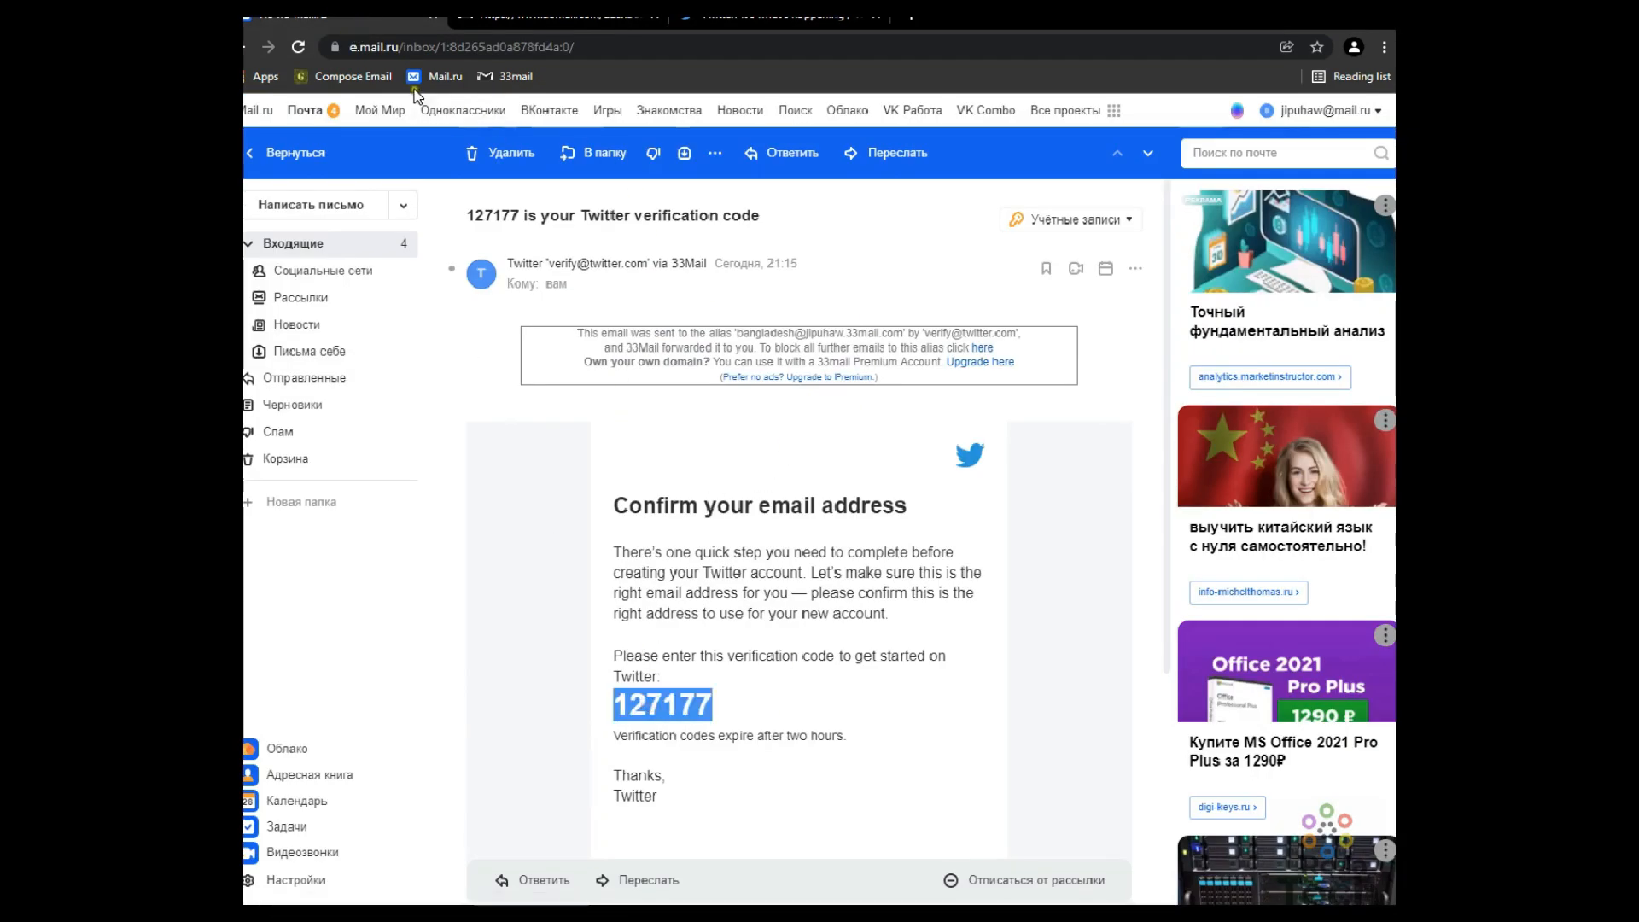
click(721, 17)
click(723, 363)
key(ctrl+v)
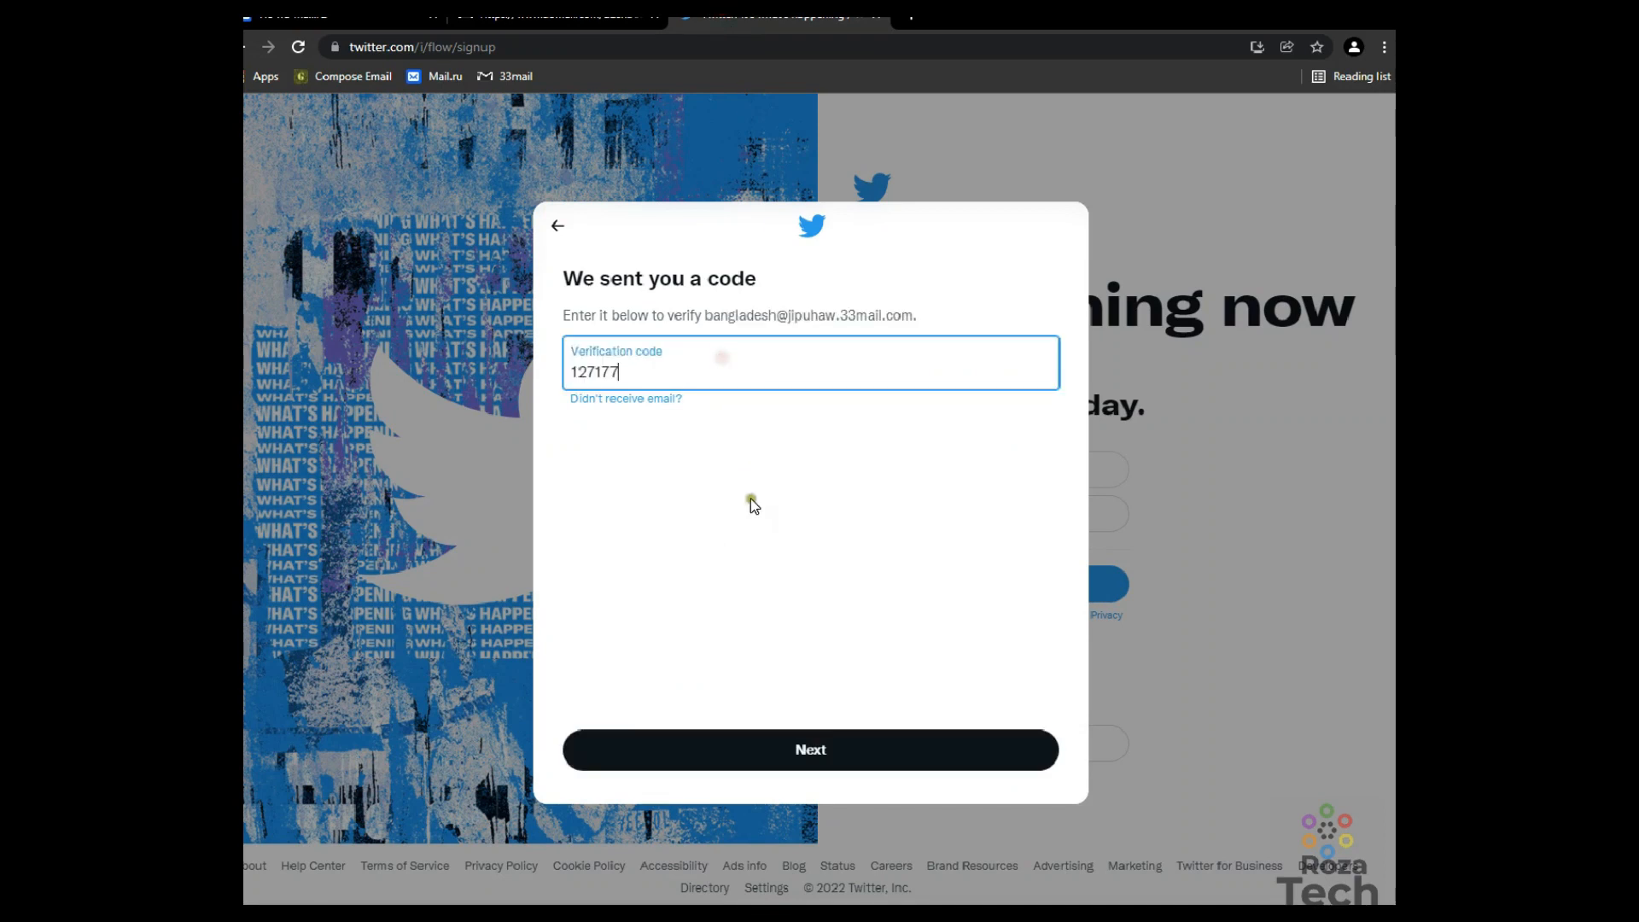
click(831, 751)
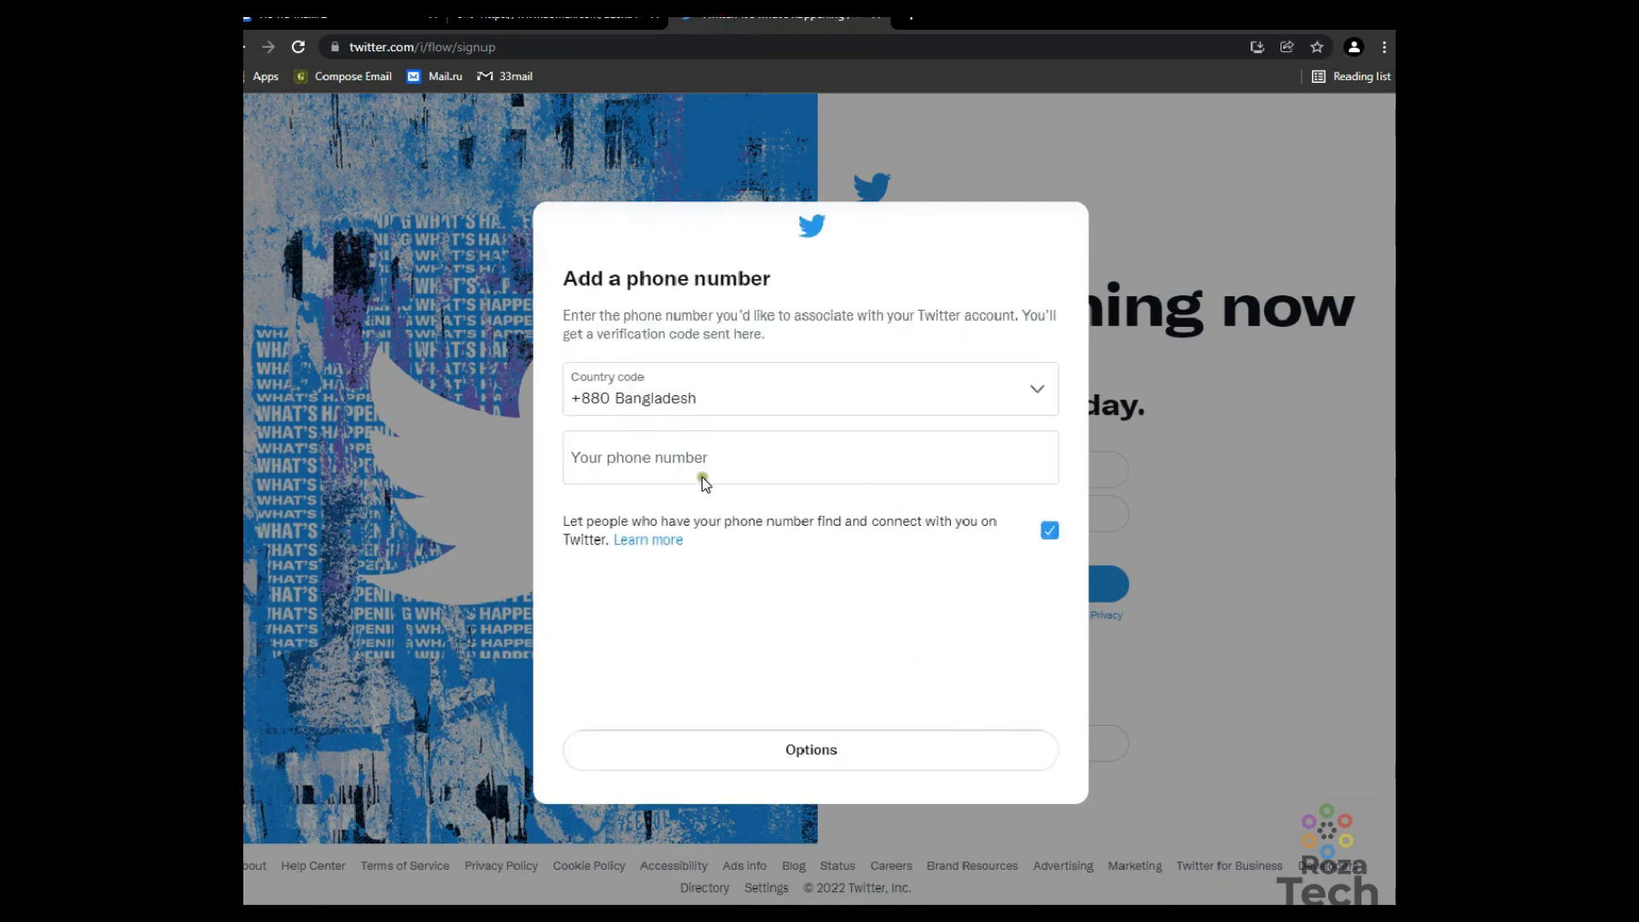
Glance at the 33mail dashboard and open Facebook in a new browser tab.
click(559, 16)
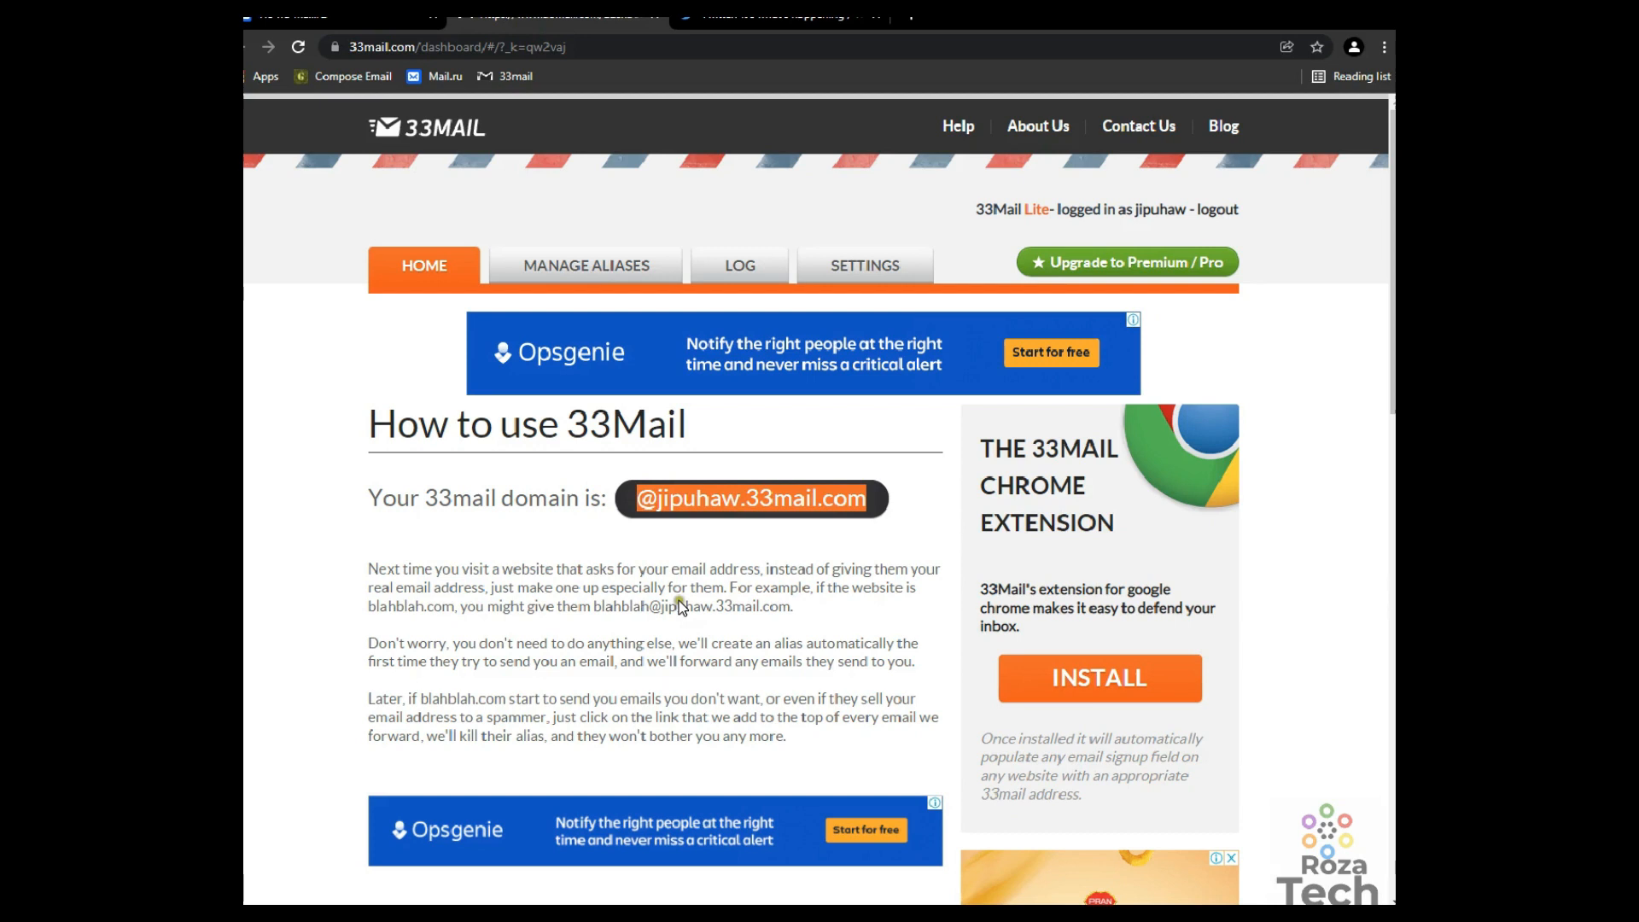
click(771, 25)
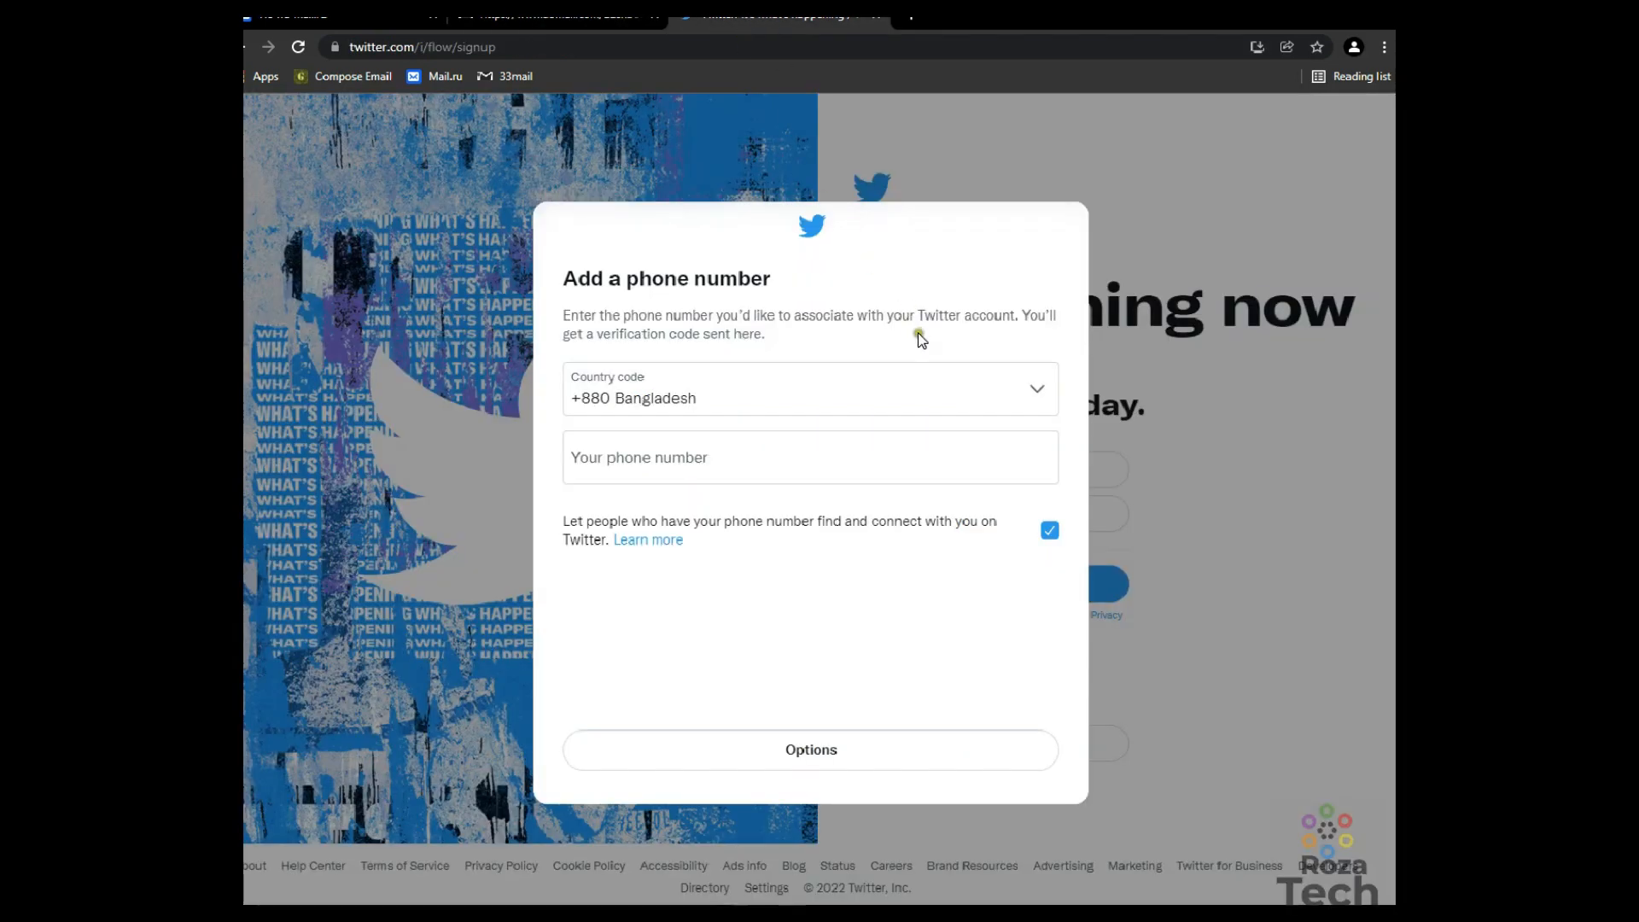
click(905, 16)
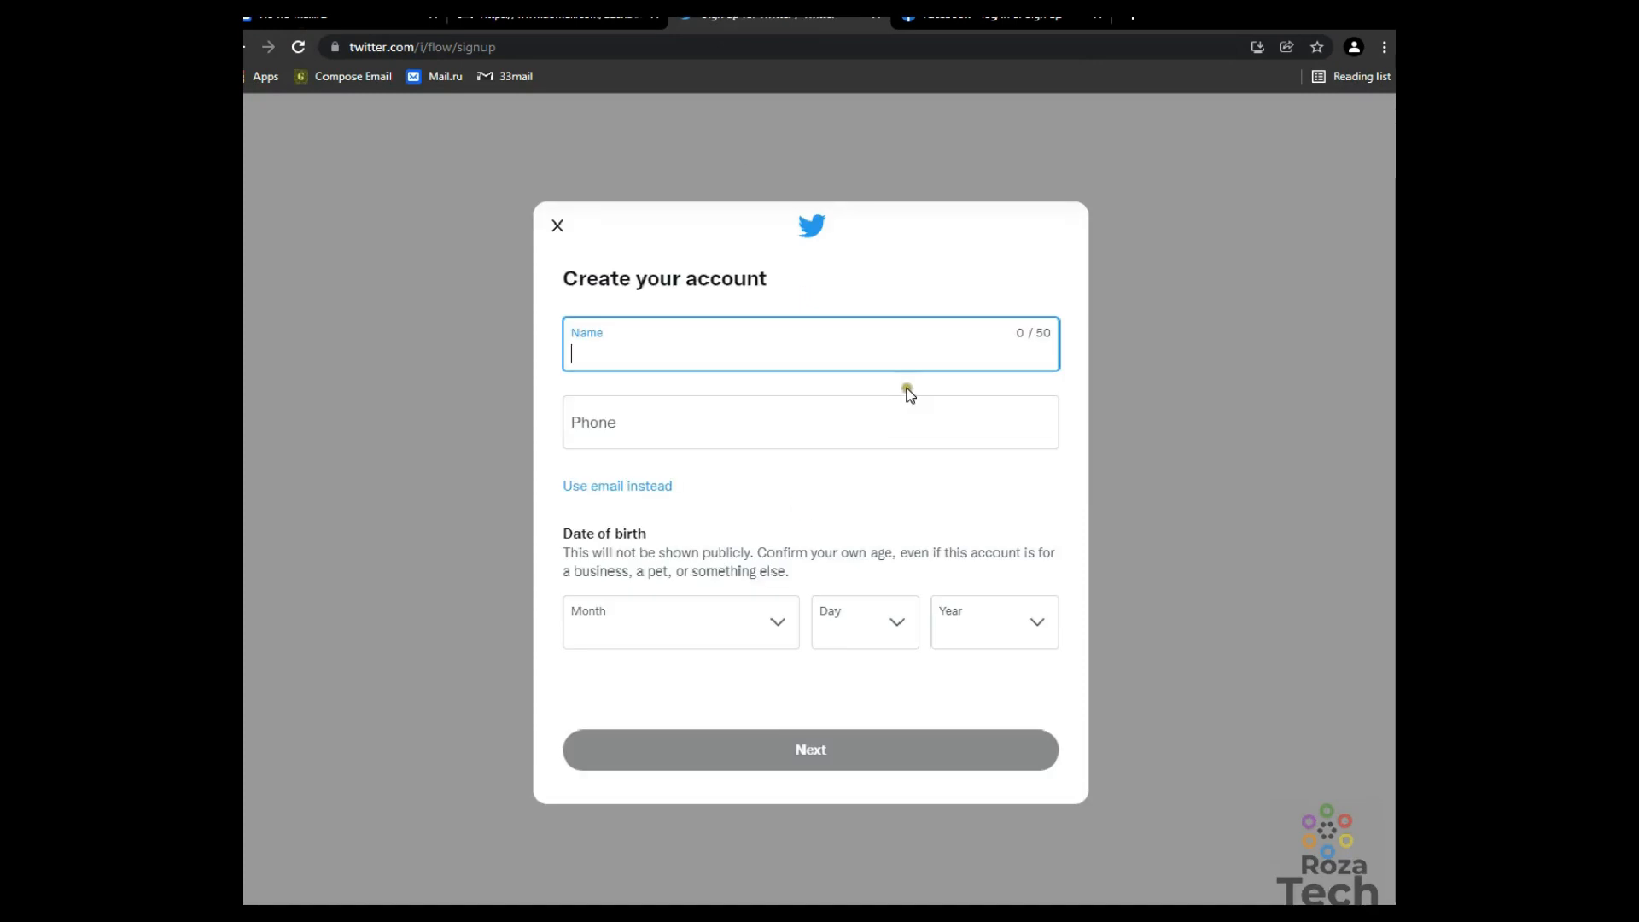
Switch the fresh Twitter sign-up form to email and paste the america alias address copied from Notepad.
click(624, 484)
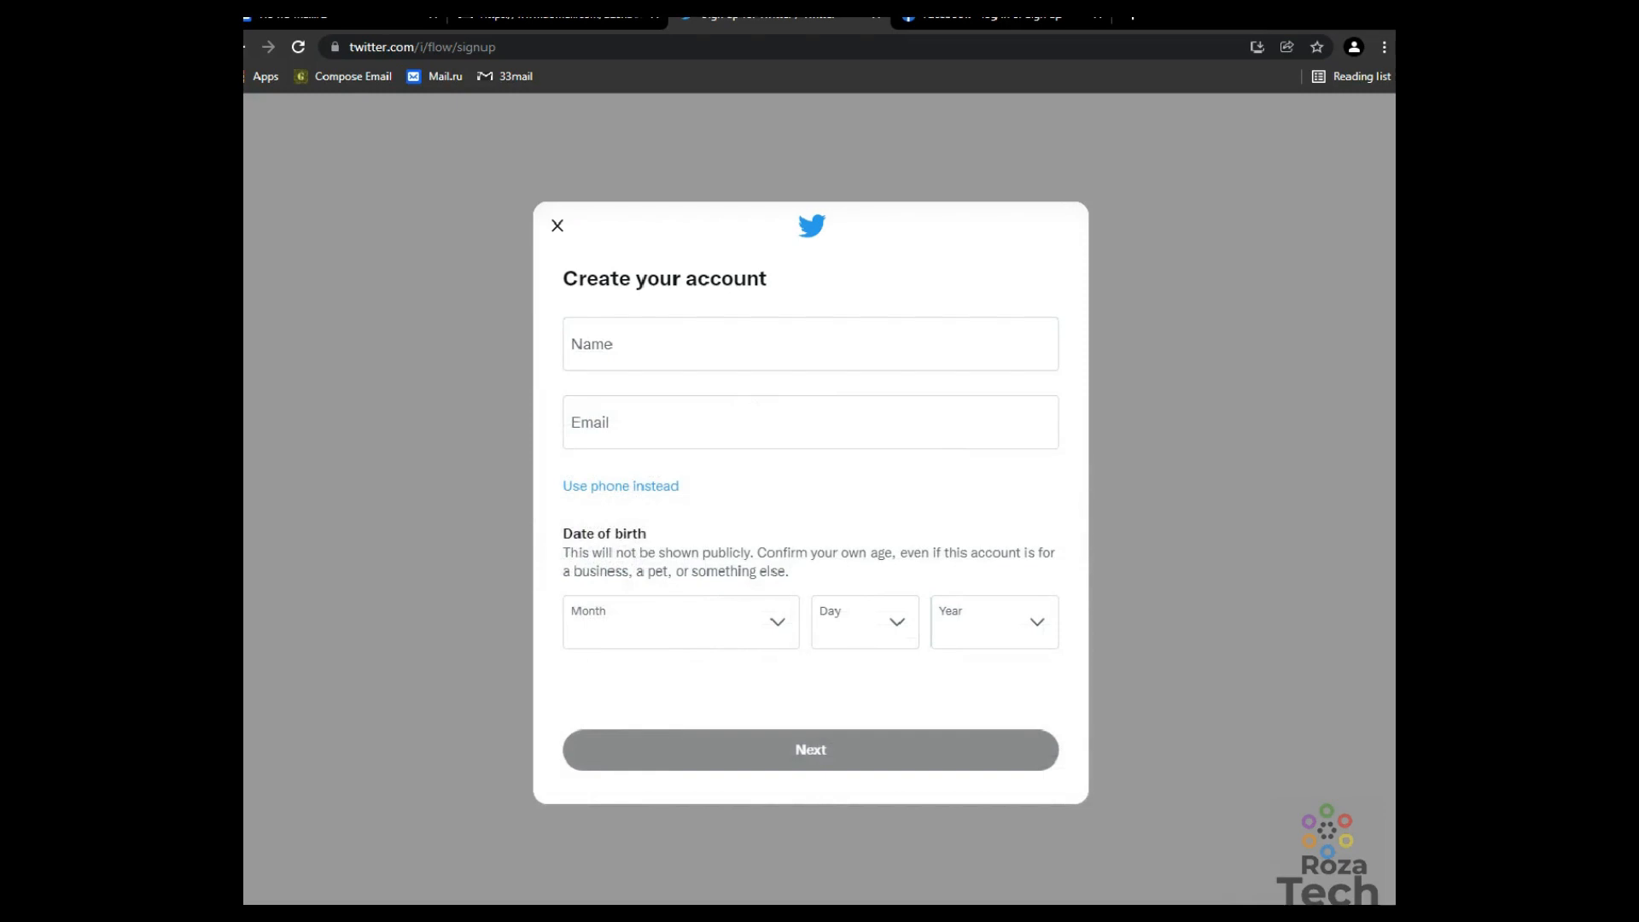
click(504, 901)
drag(898, 444, 652, 448)
key(ctrl+c)
click(597, 428)
key(ctrl+v)
Enter a new account holder's name in the second Twitter sign-up form.
click(667, 346)
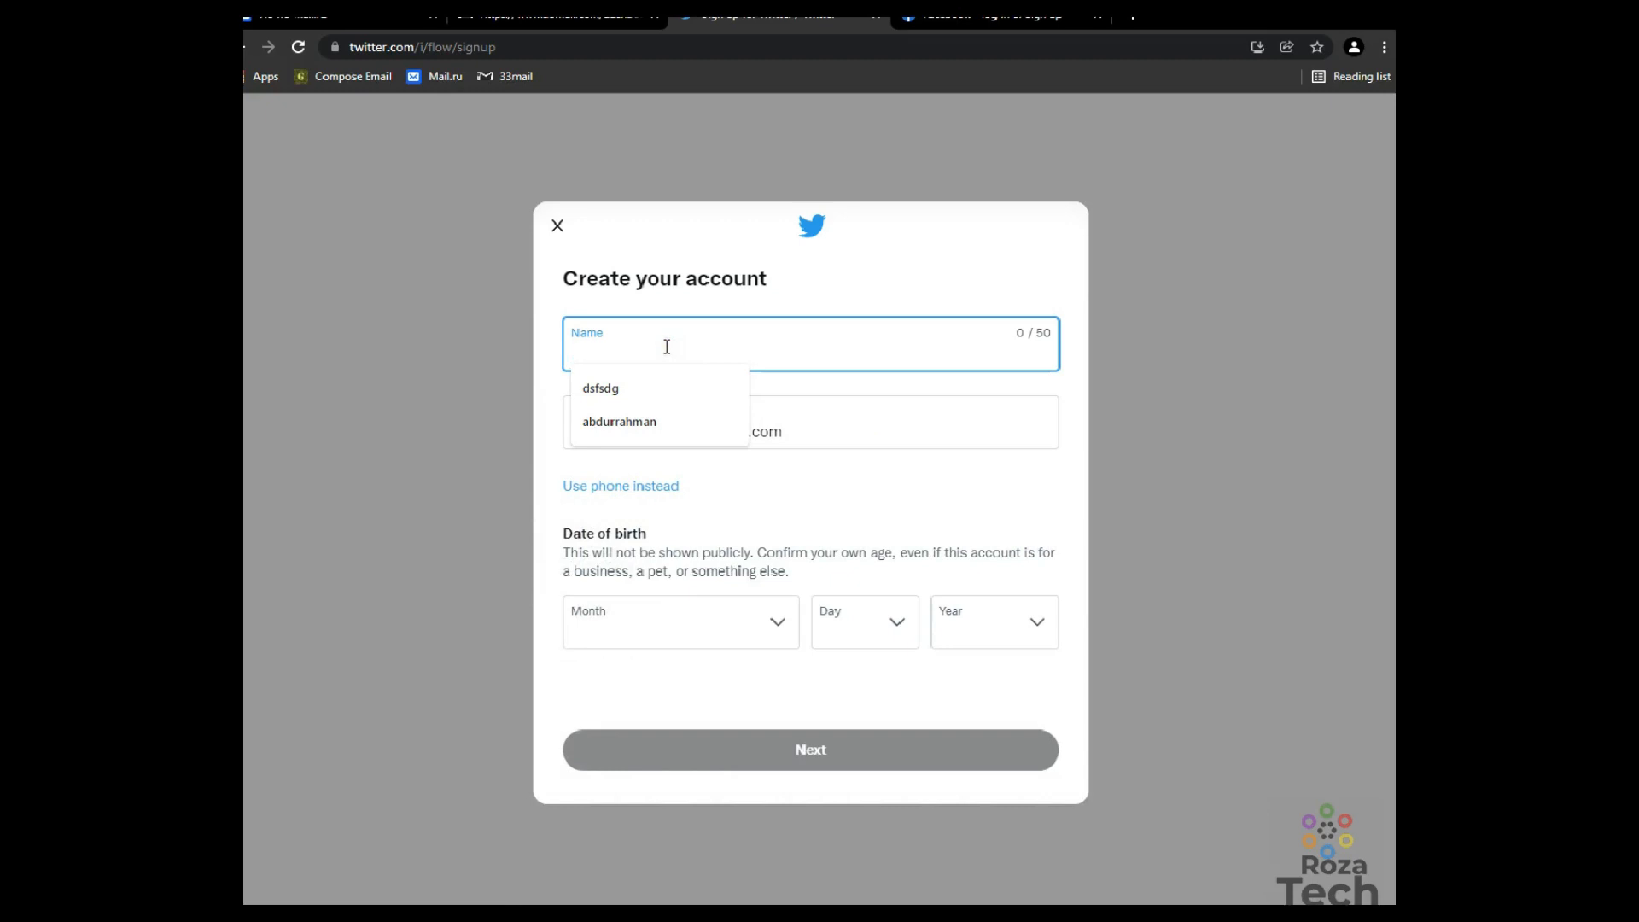
text(abdu)
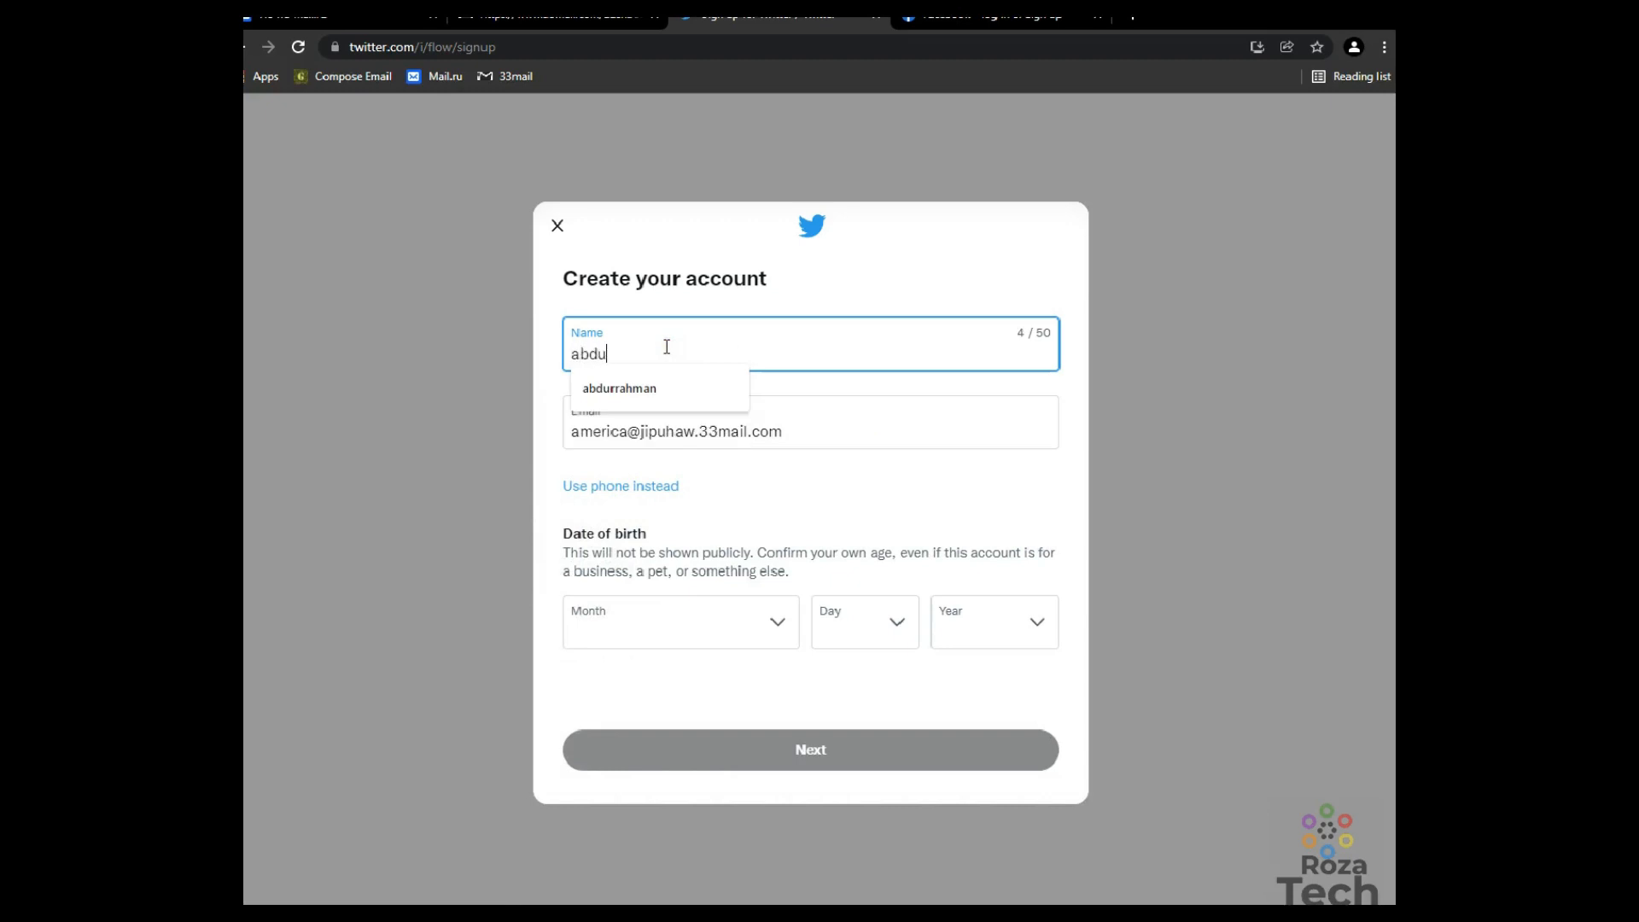
text(rrahim)
key(Tab)
click(680, 505)
Select the second account's birth month, day and year.
click(630, 615)
click(614, 719)
click(847, 633)
click(871, 517)
click(965, 636)
scroll(986, 473, down, 10)
click(985, 473)
click(1063, 596)
scroll(966, 418, down, 2)
scroll(968, 402, up, 8)
click(975, 369)
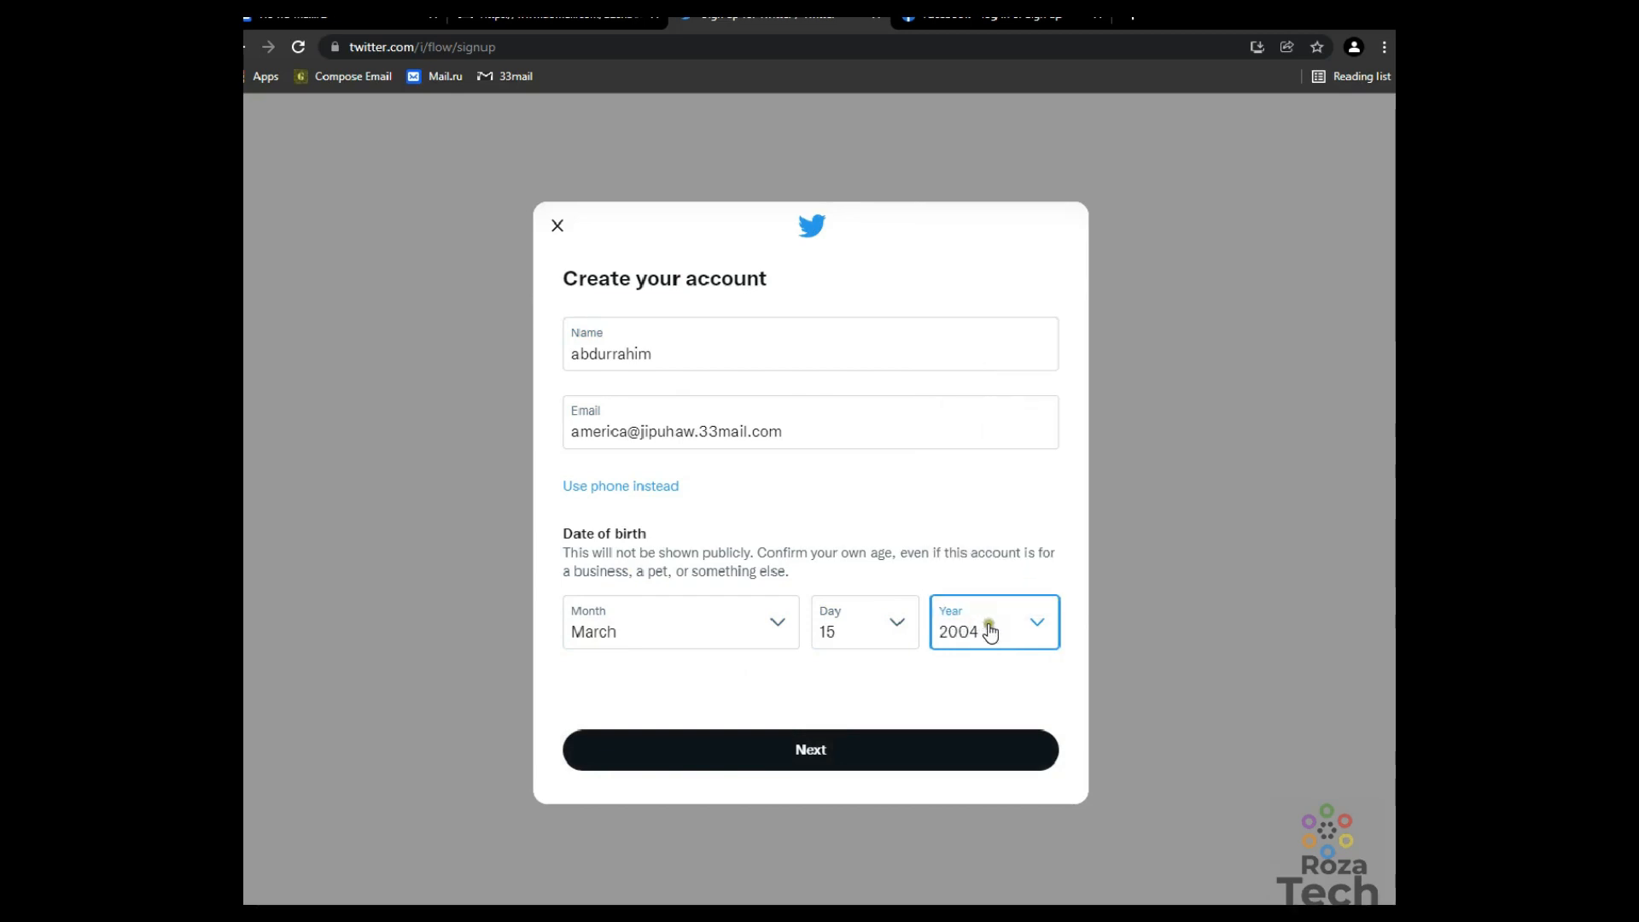
Continue to the sign-up summary and return to the email field to highlight the america alias address.
click(849, 751)
click(826, 741)
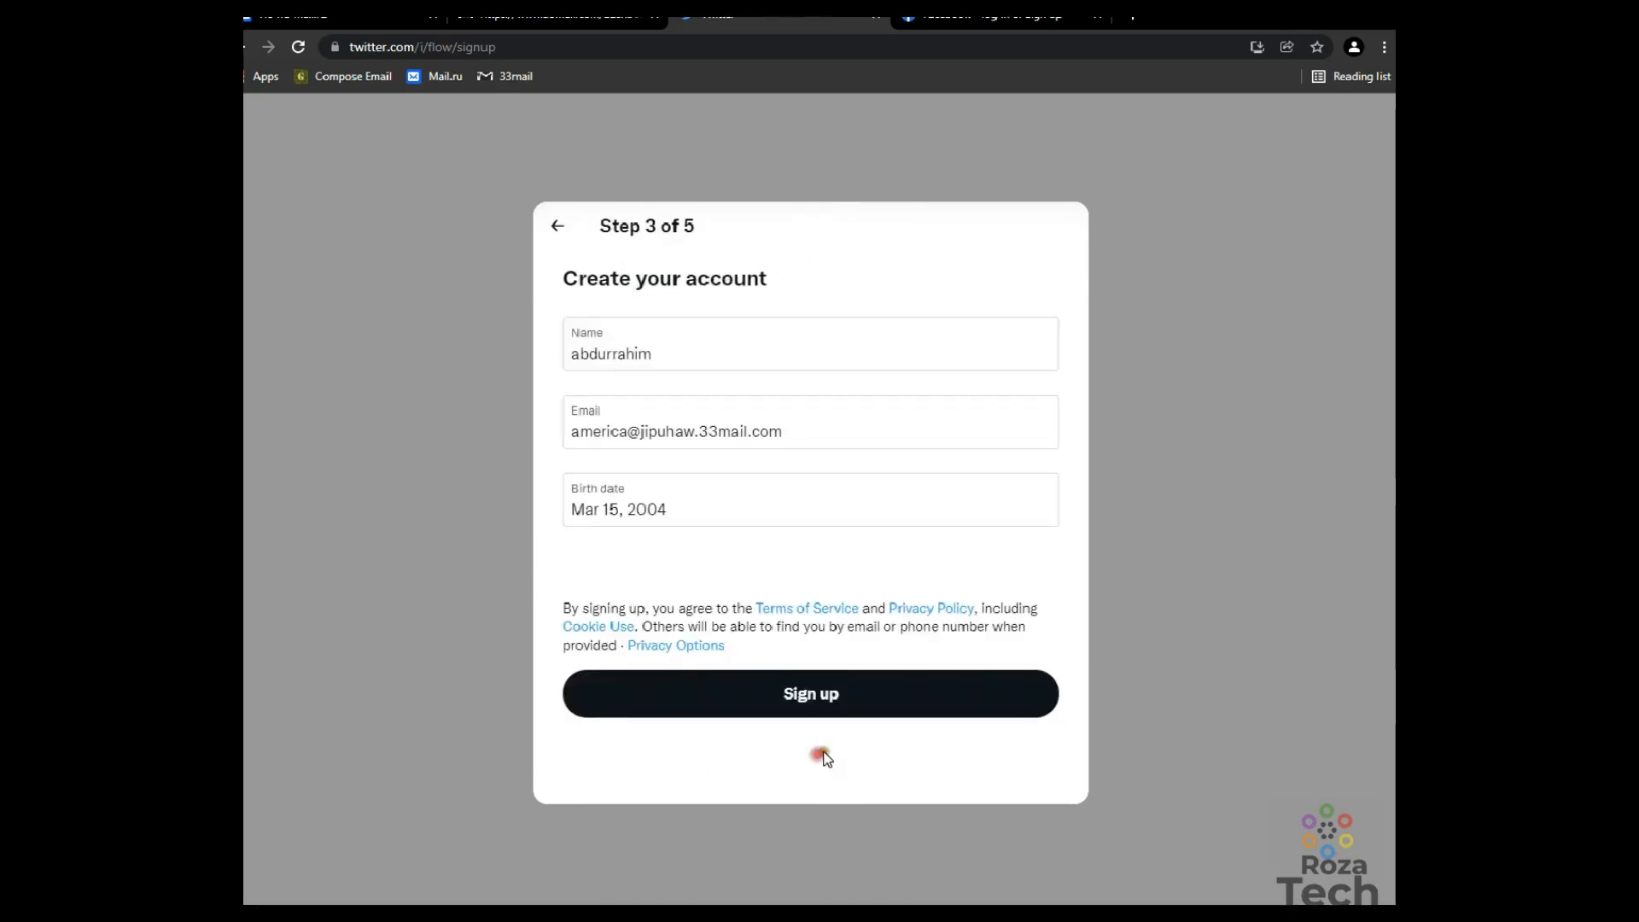
click(769, 436)
drag(778, 432, 546, 433)
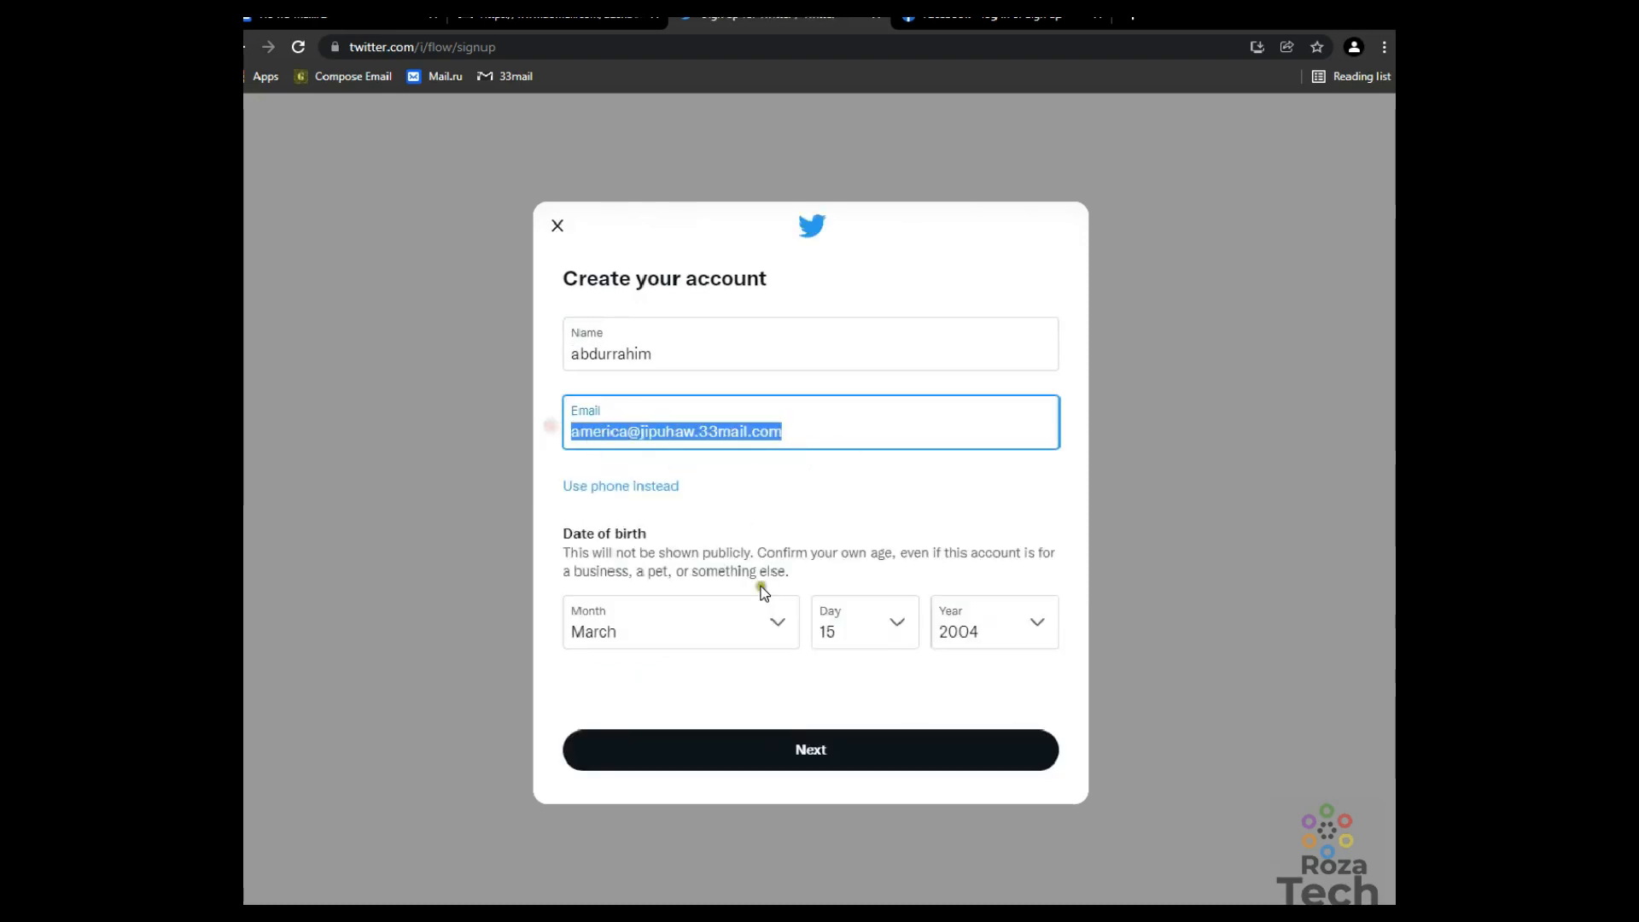
Resubmit the account details for the america alias and sign up to request a verification code.
click(828, 756)
click(847, 744)
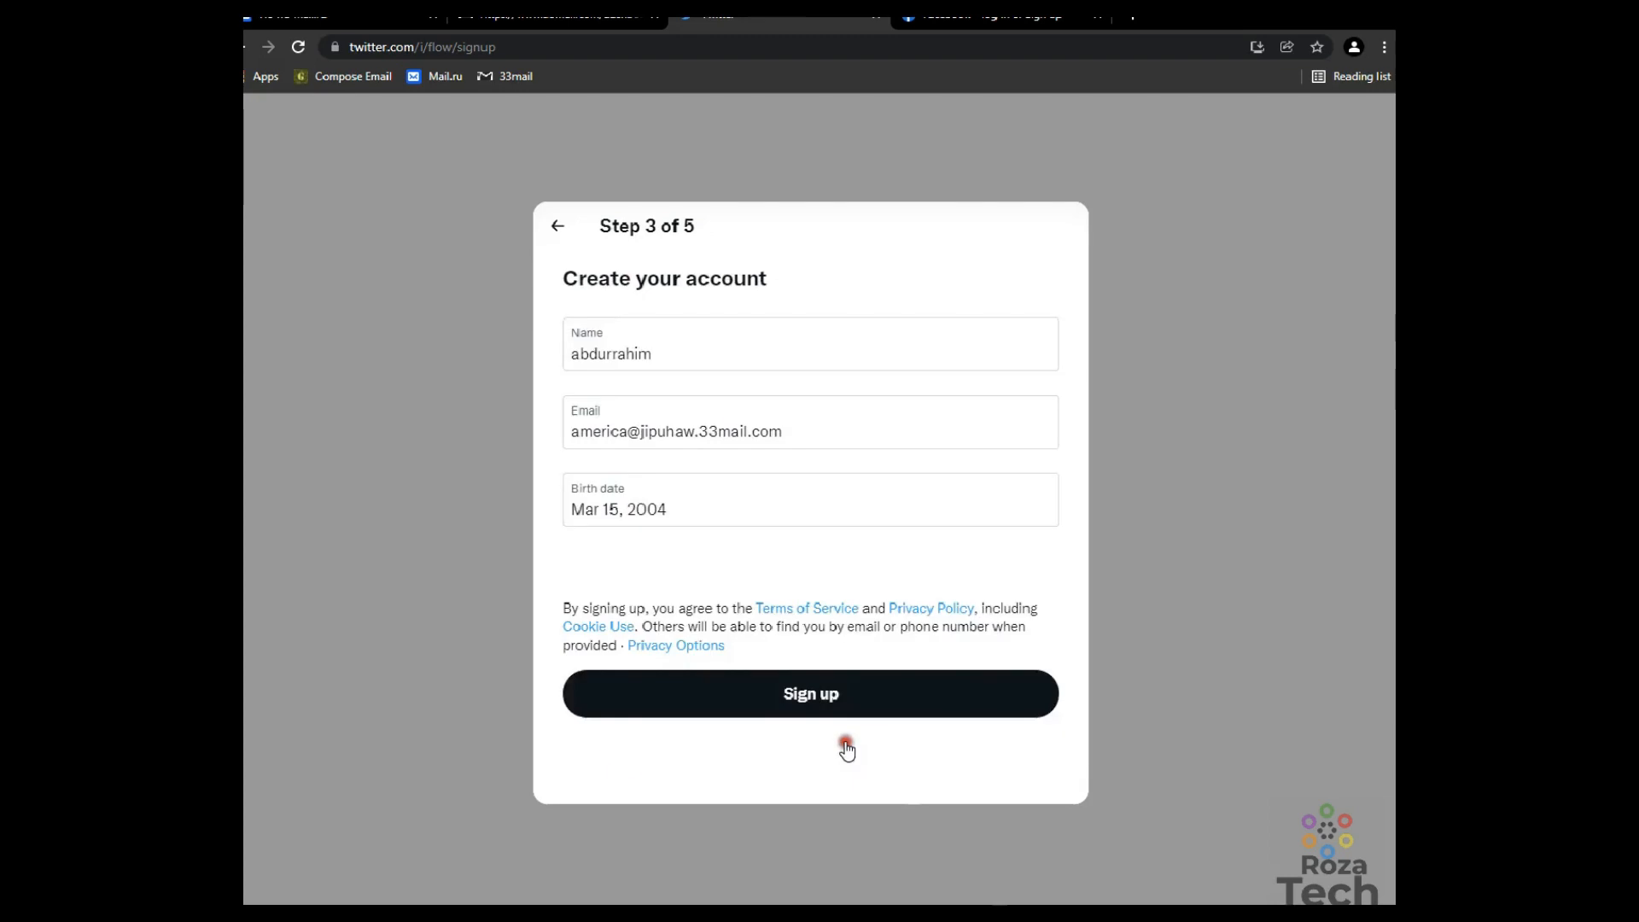
click(815, 706)
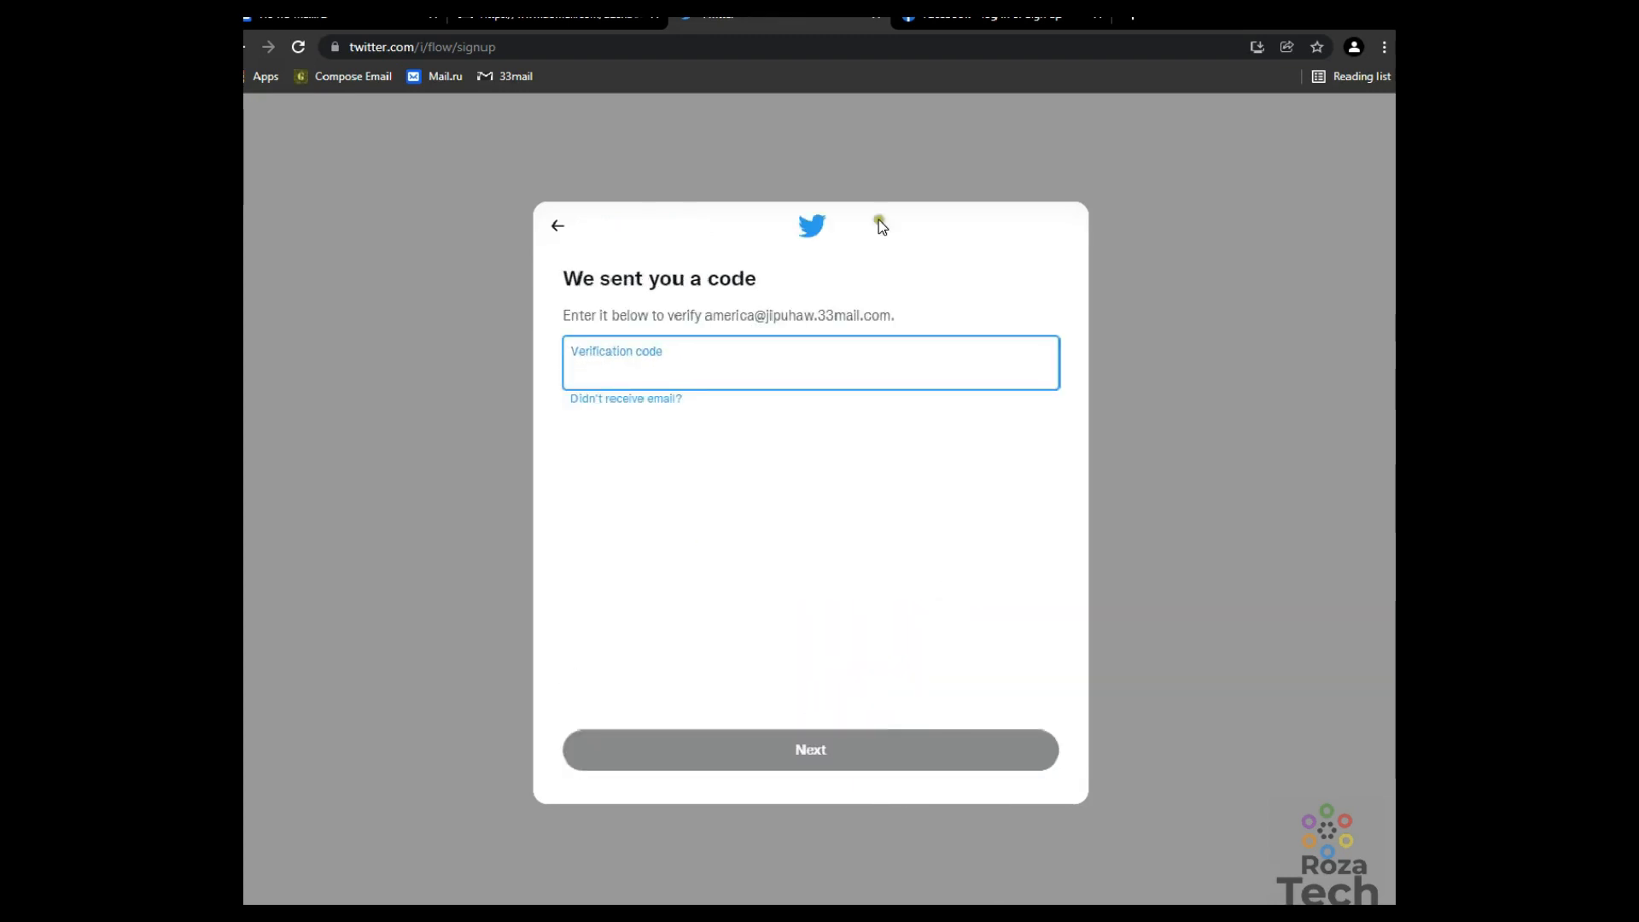
click(696, 364)
Return to the Mail.ru inbox and open the newest Twitter verification message.
click(509, 17)
click(333, 16)
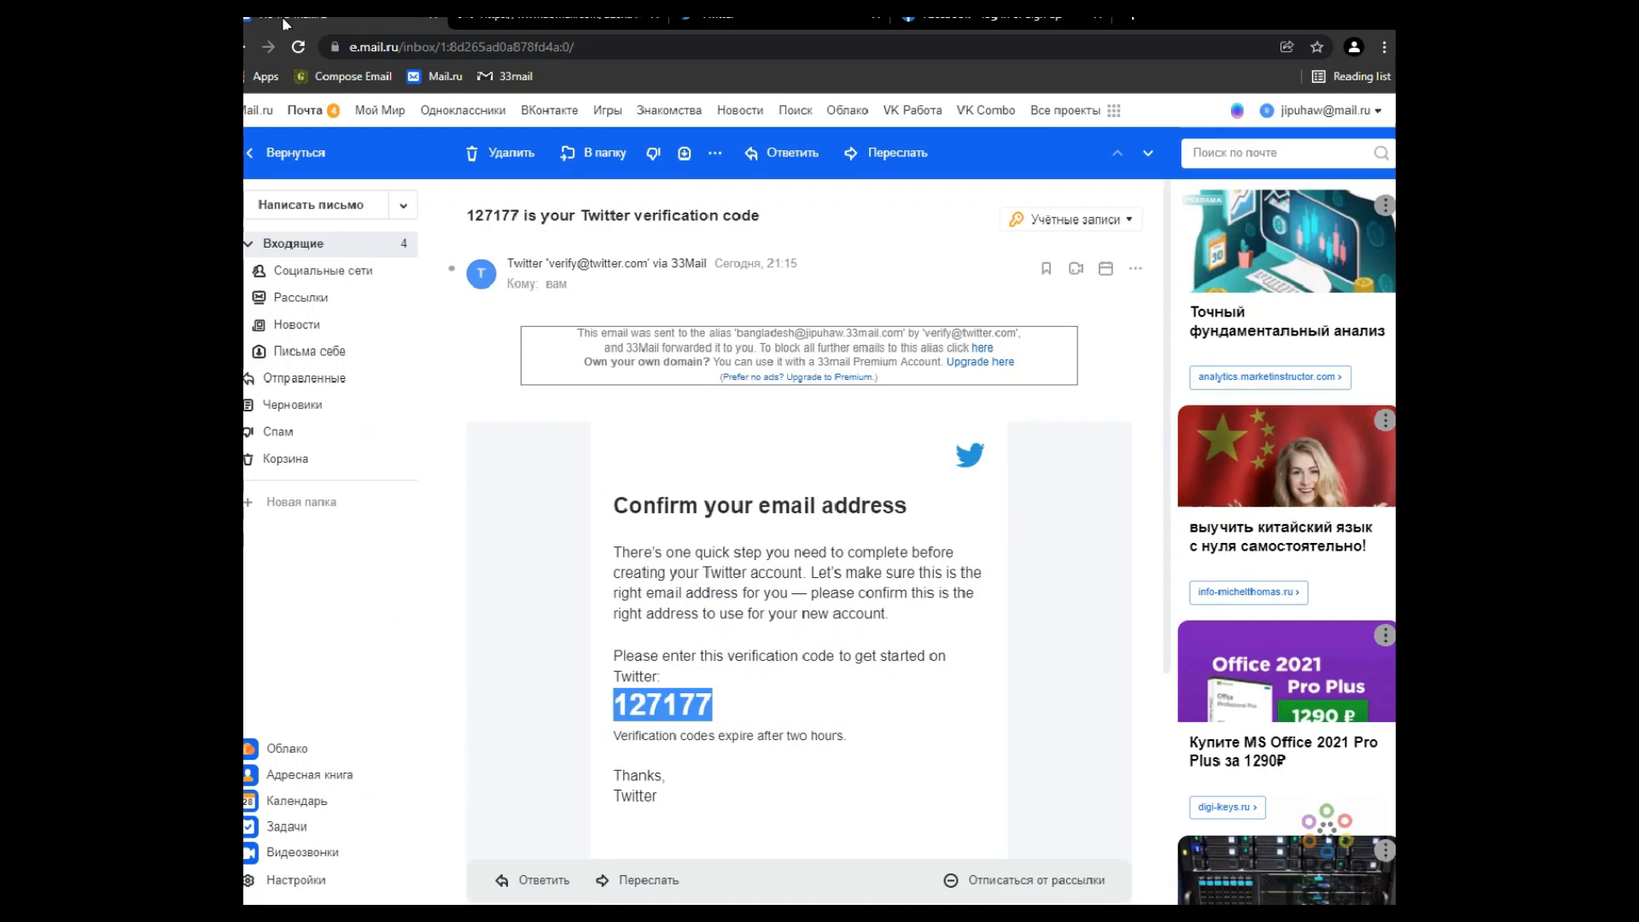
click(346, 248)
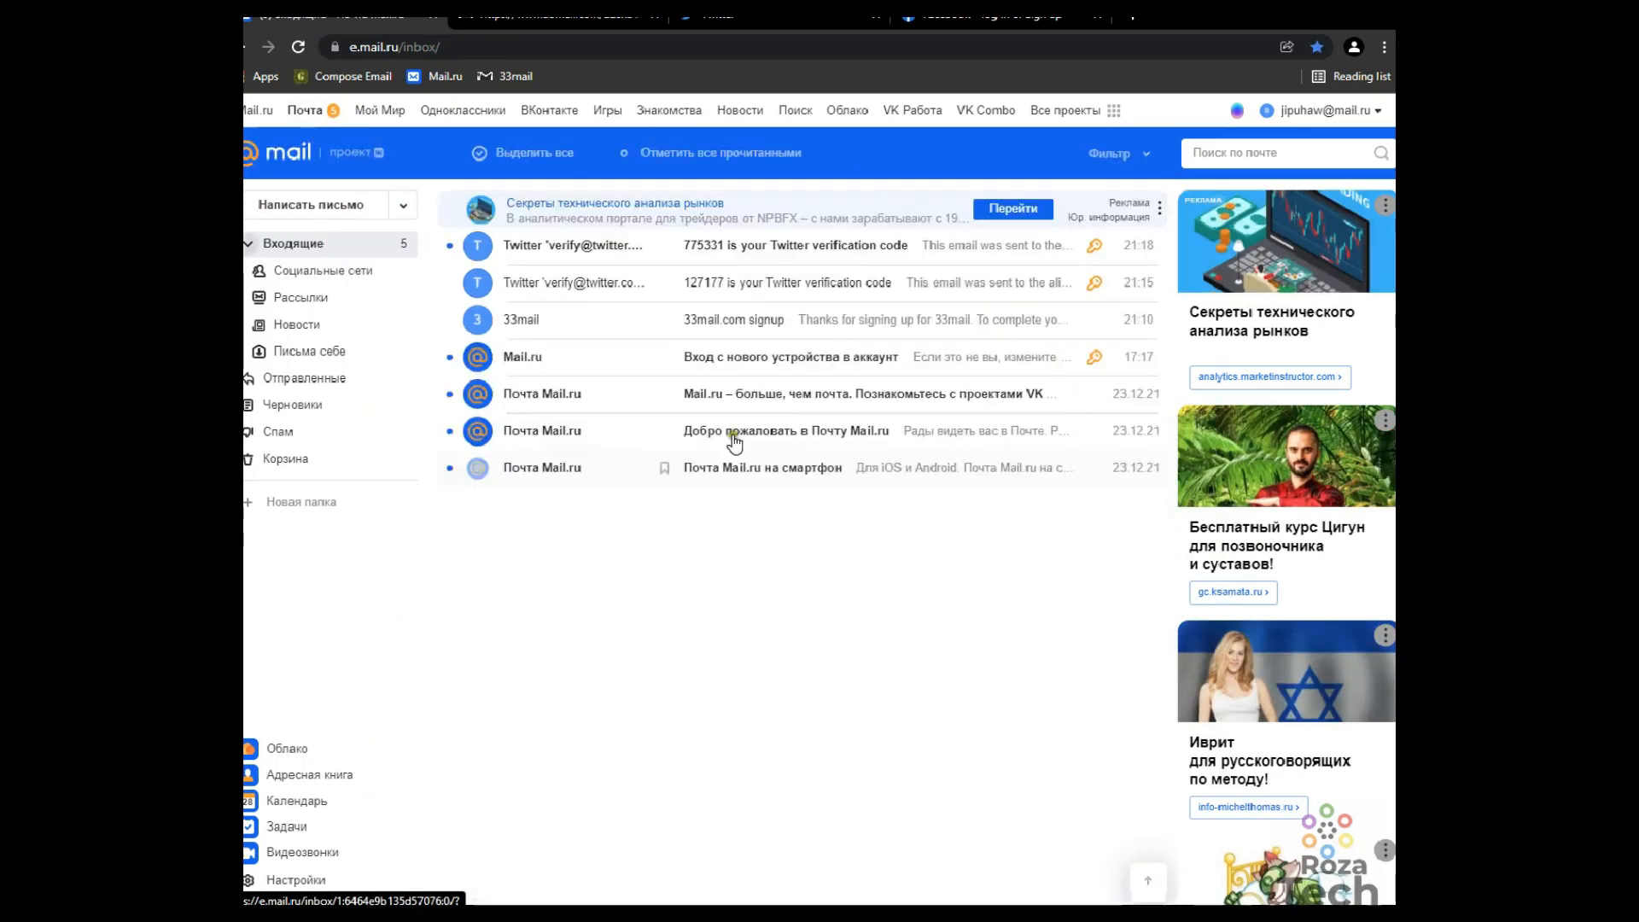
click(739, 249)
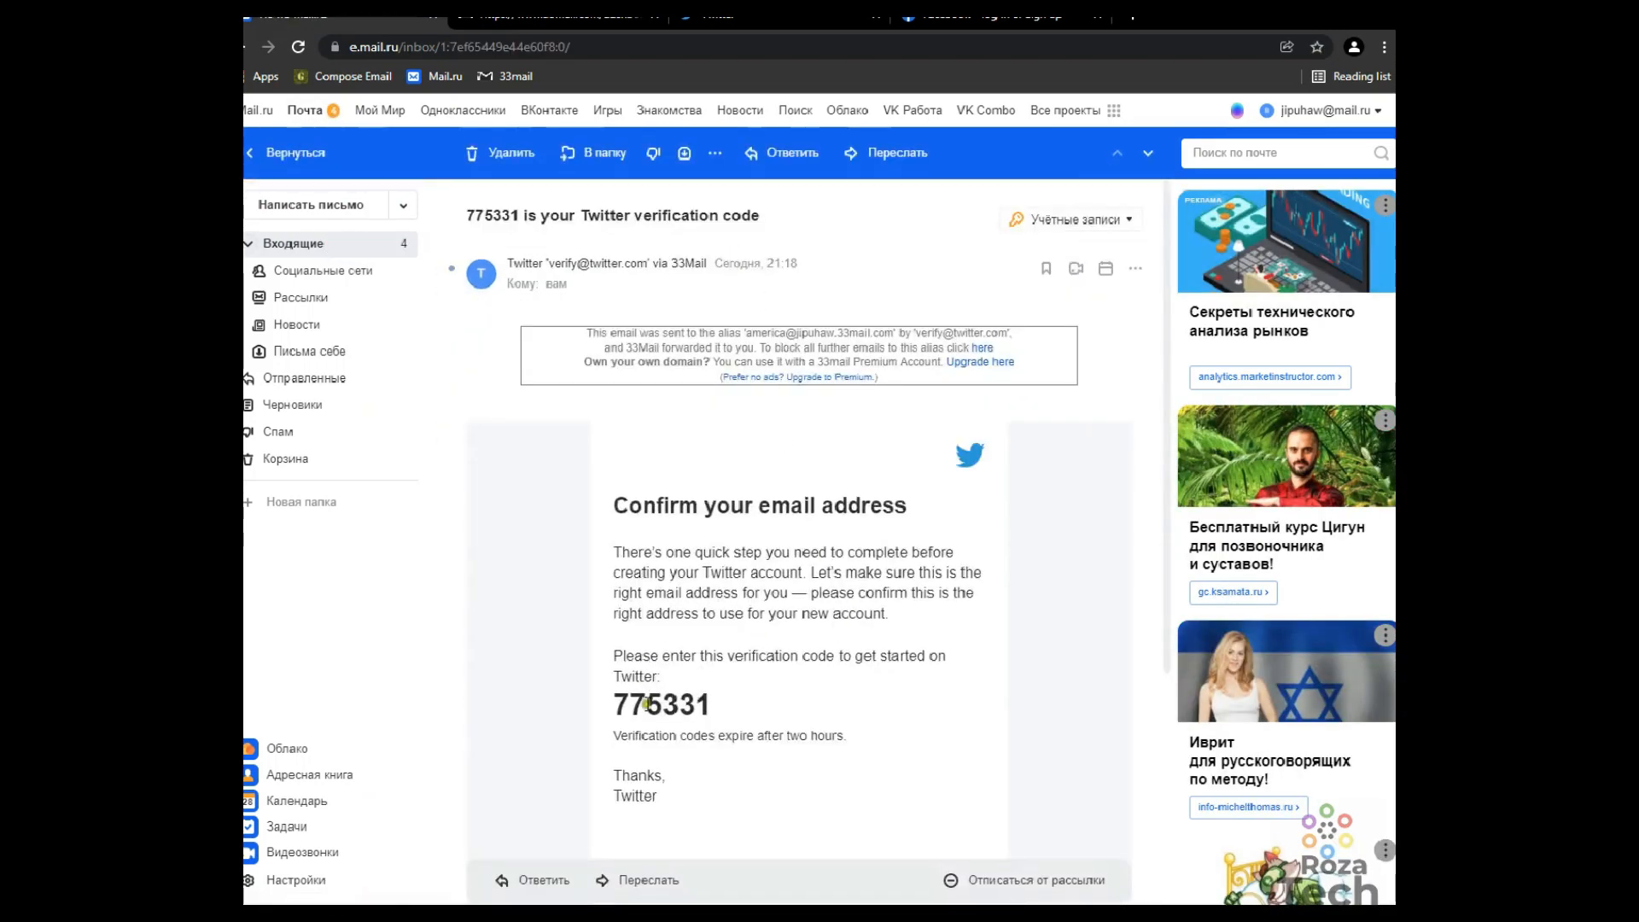
Copy the newest verification code from Mail.ru, paste it into Twitter's verification code field and submit it.
double_click(646, 706)
key(ctrl+c)
click(717, 15)
key(ctrl+v)
click(815, 762)
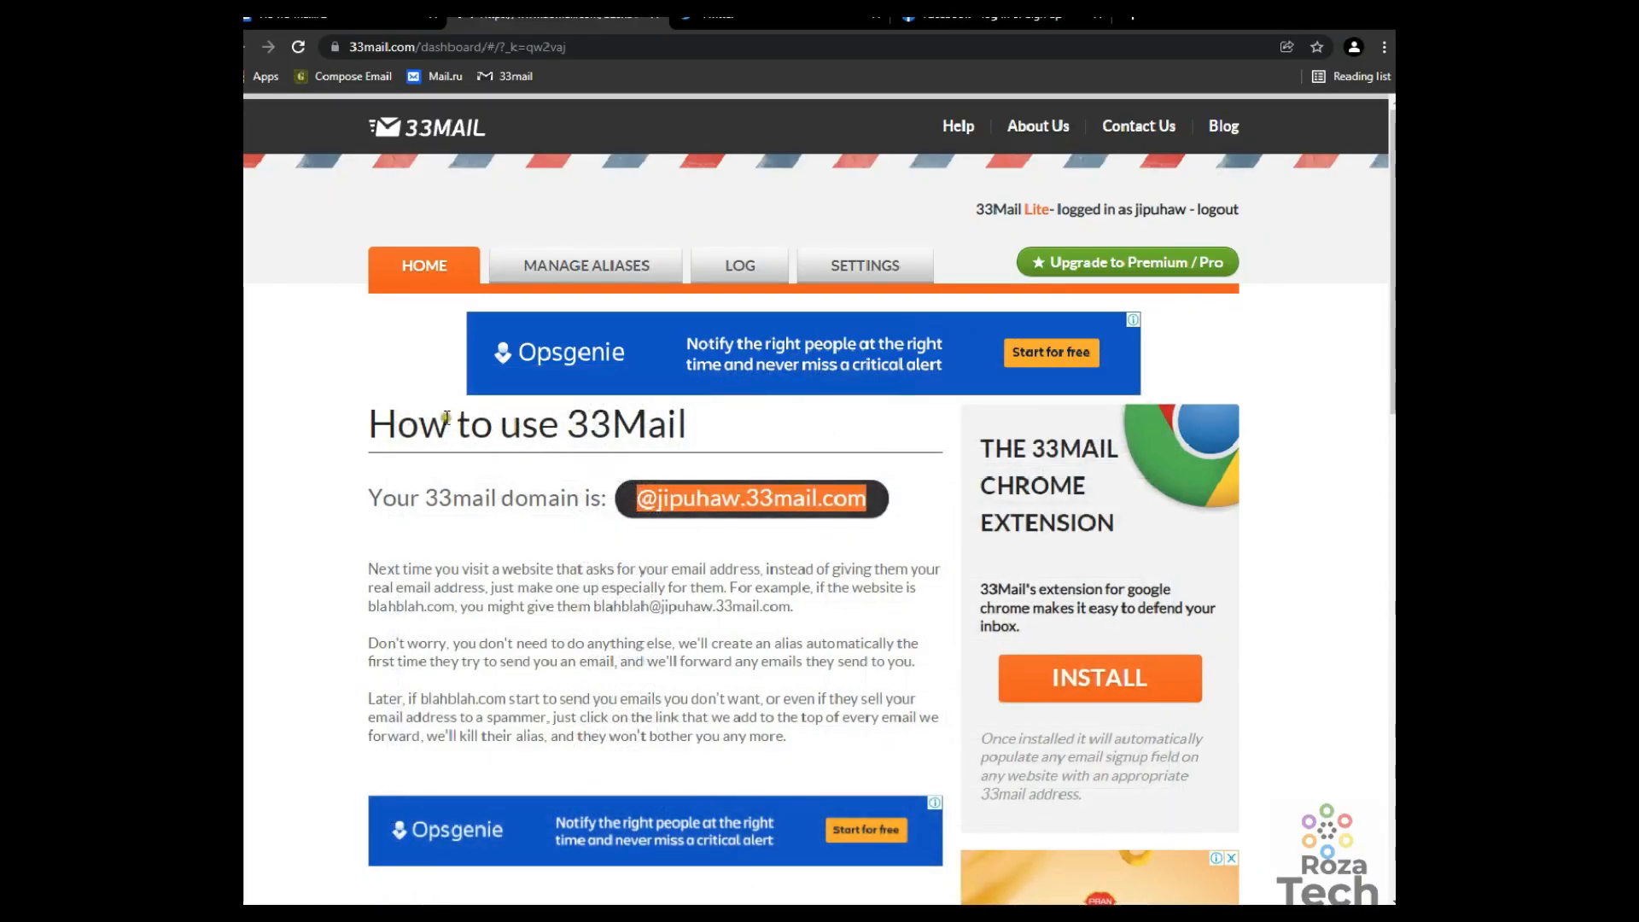
Highlight the "How to use 33Mail" heading on the 33mail dashboard and return to the Mail.ru message.
drag(376, 426, 714, 418)
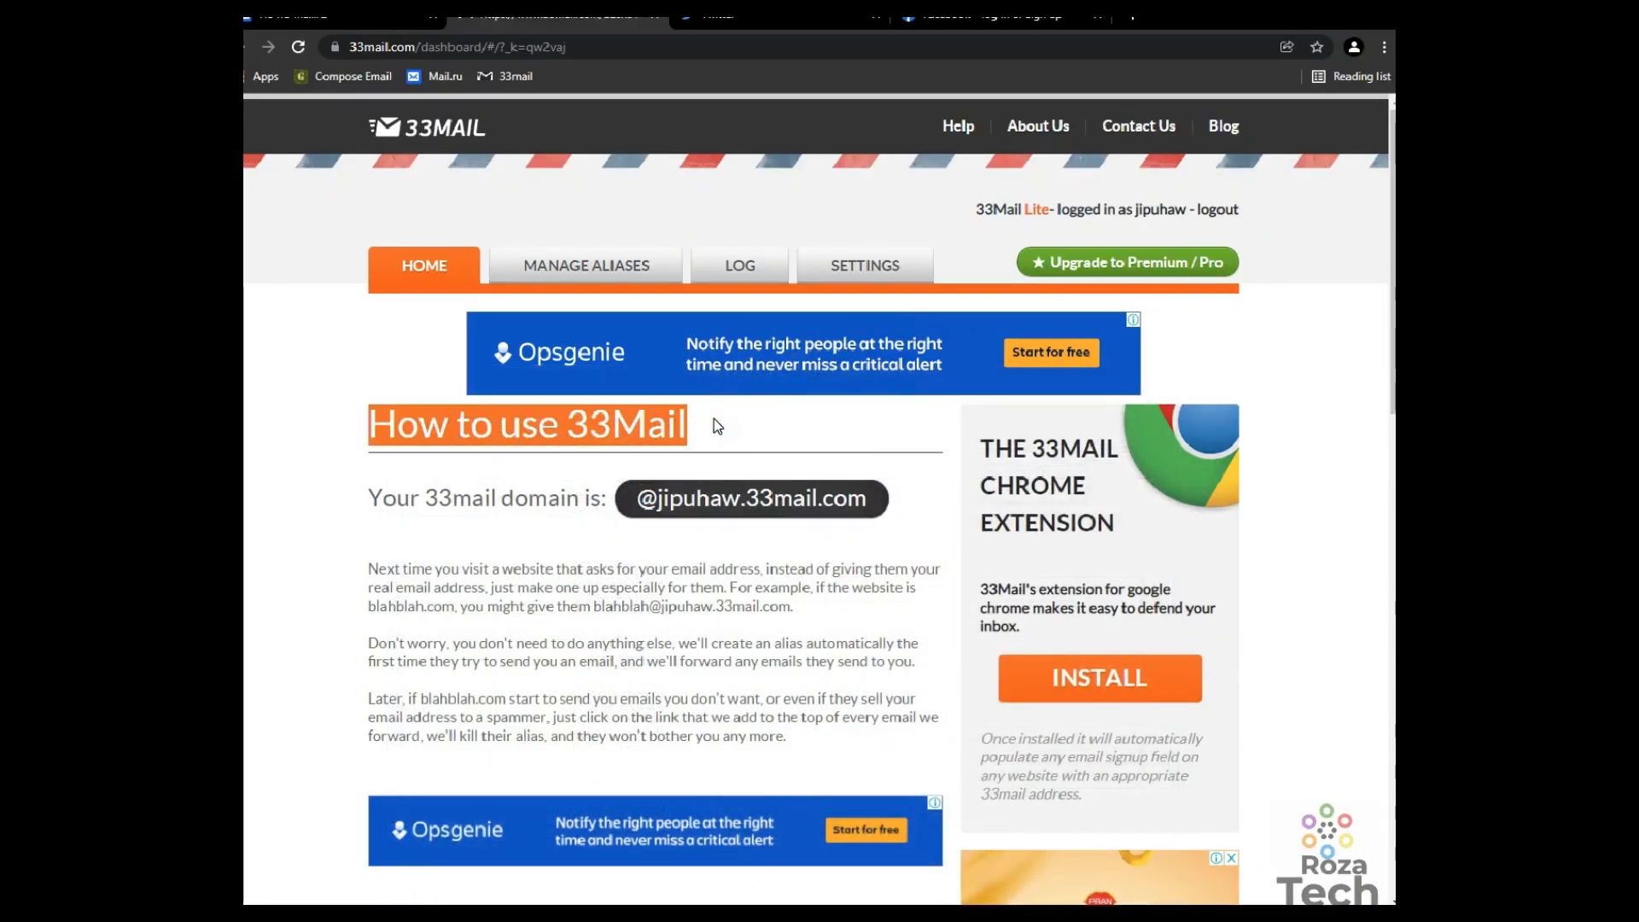
click(339, 19)
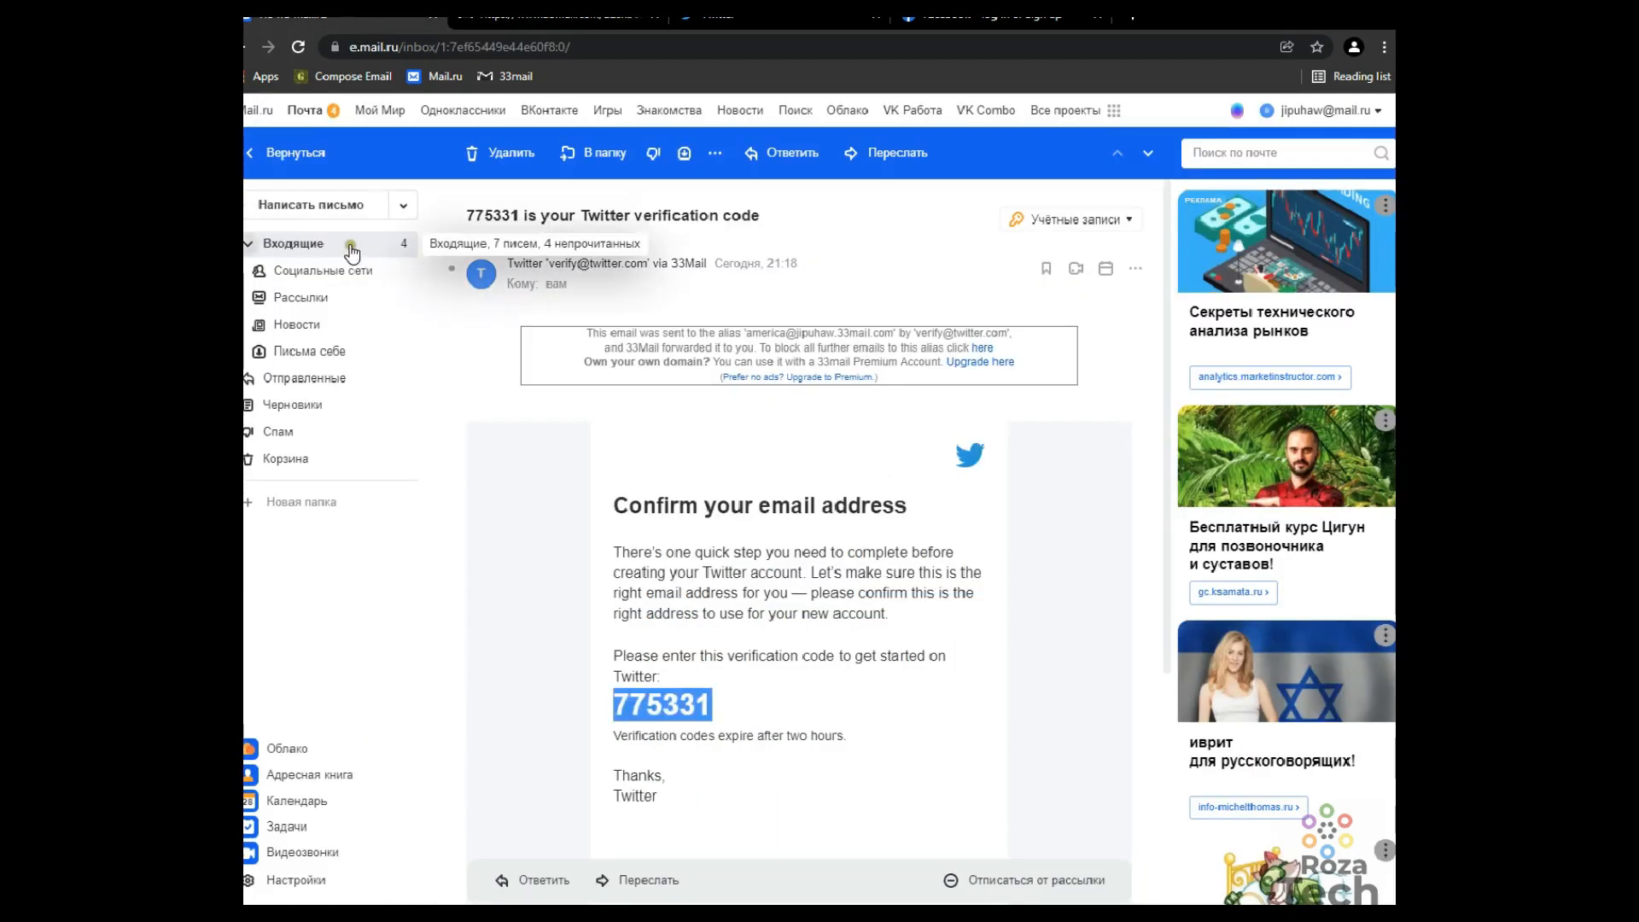
Return to the Mail.ru inbox, switch to the Excel alias sheet and highlight the names bangladesh, india and america.
click(392, 243)
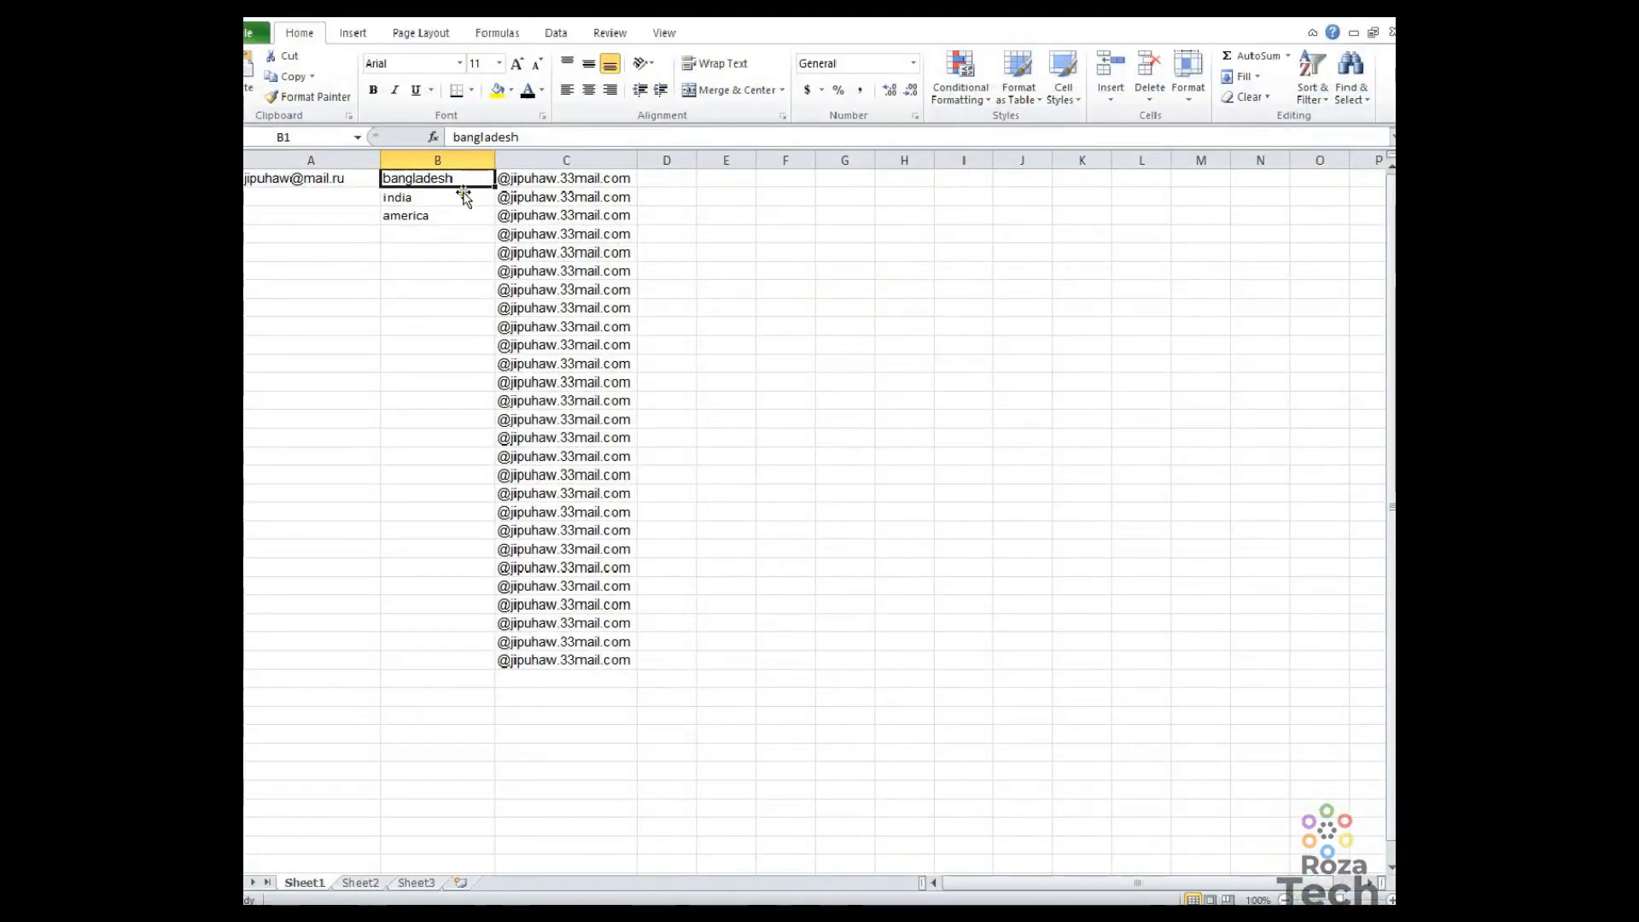
drag(479, 176, 492, 211)
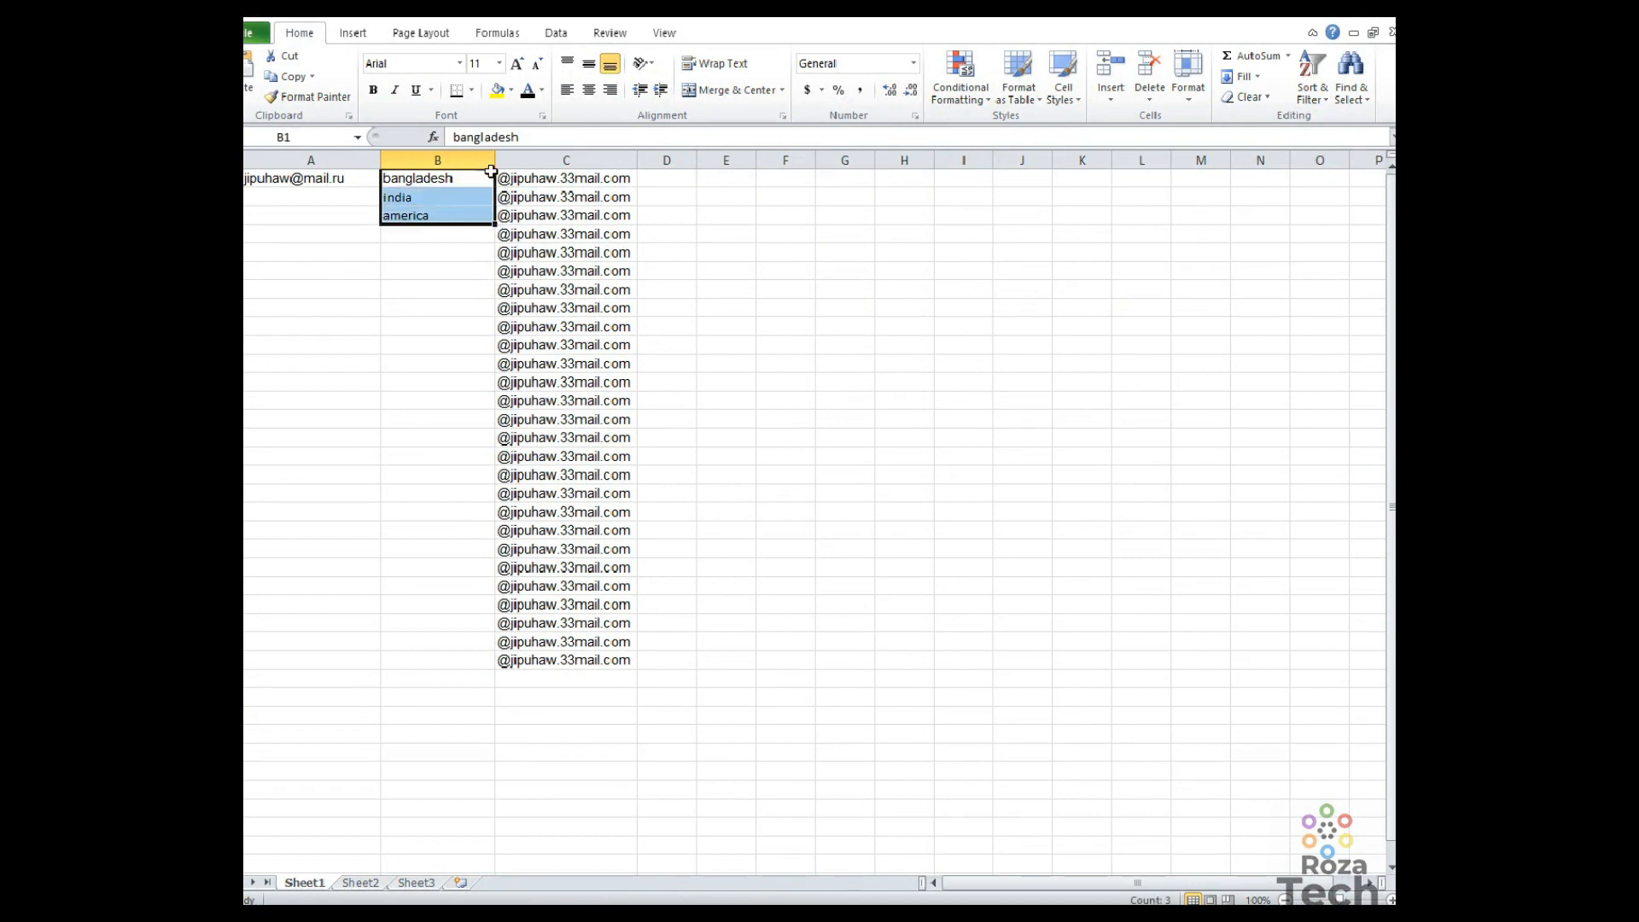
Enter sample alias names in column B: dfdef in B5, fgdfg in B7 and B10, rrrrr in B12 and fdgdfg in B13.
click(443, 251)
text(dfdef)
click(450, 295)
text(fgdfg)
click(428, 343)
text(fgdfg)
click(454, 394)
text(fdgdfg)
click(442, 381)
text(rrrrr)
click(453, 436)
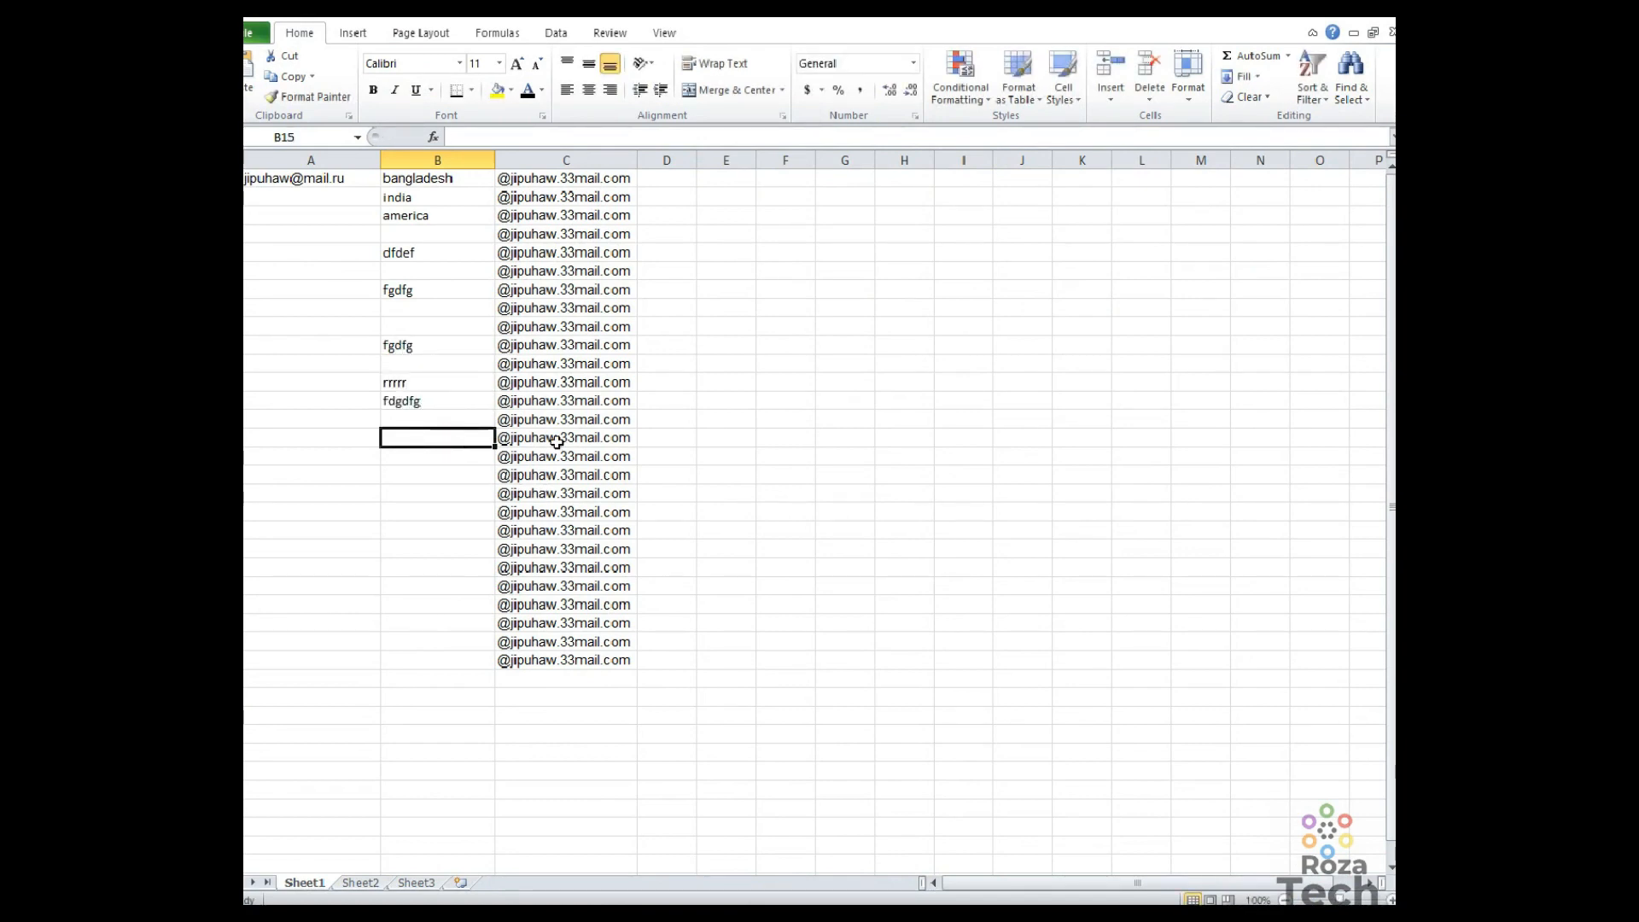
Switch to Chrome and compare the Mail.ru inbox with the 33mail dashboard.
mouse_move(604, 913)
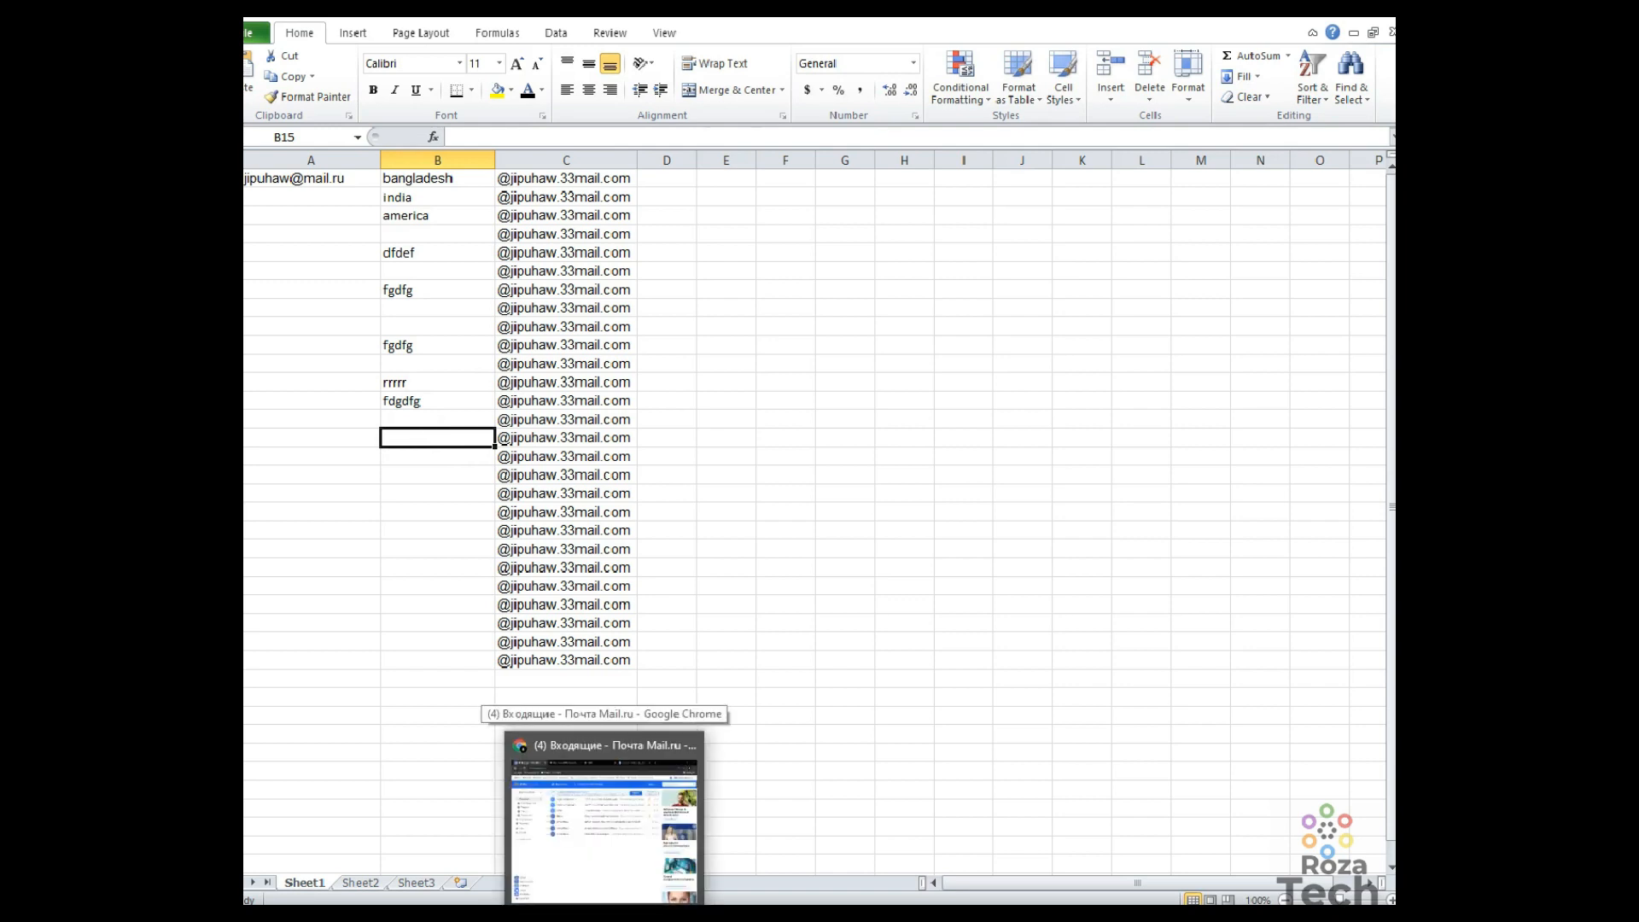
click(604, 819)
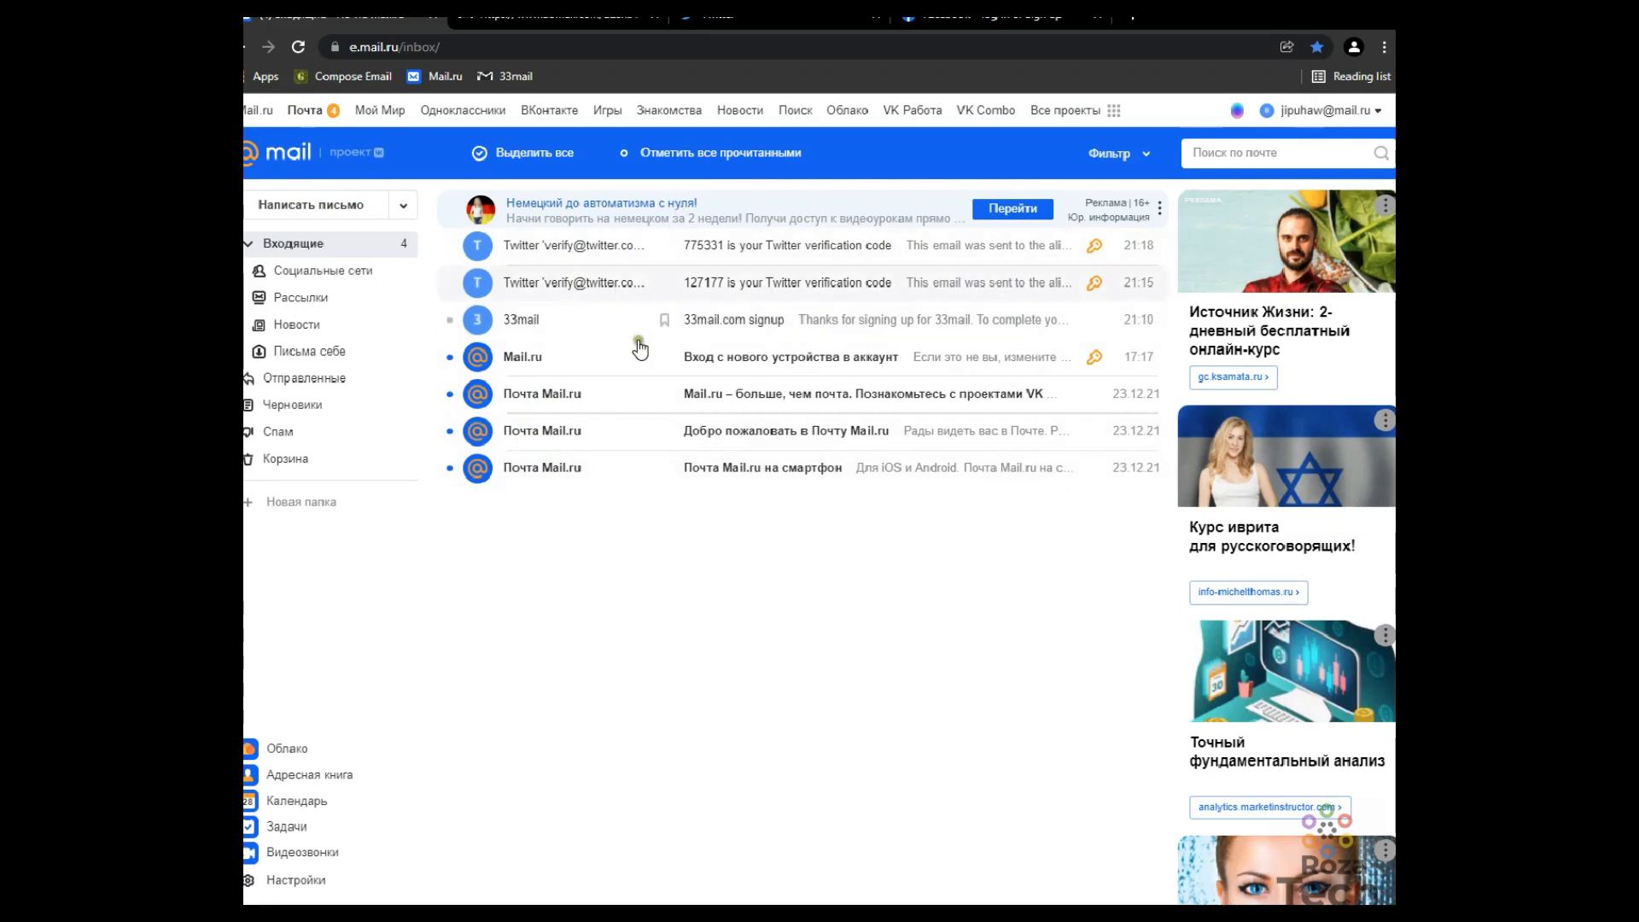
click(591, 17)
click(658, 418)
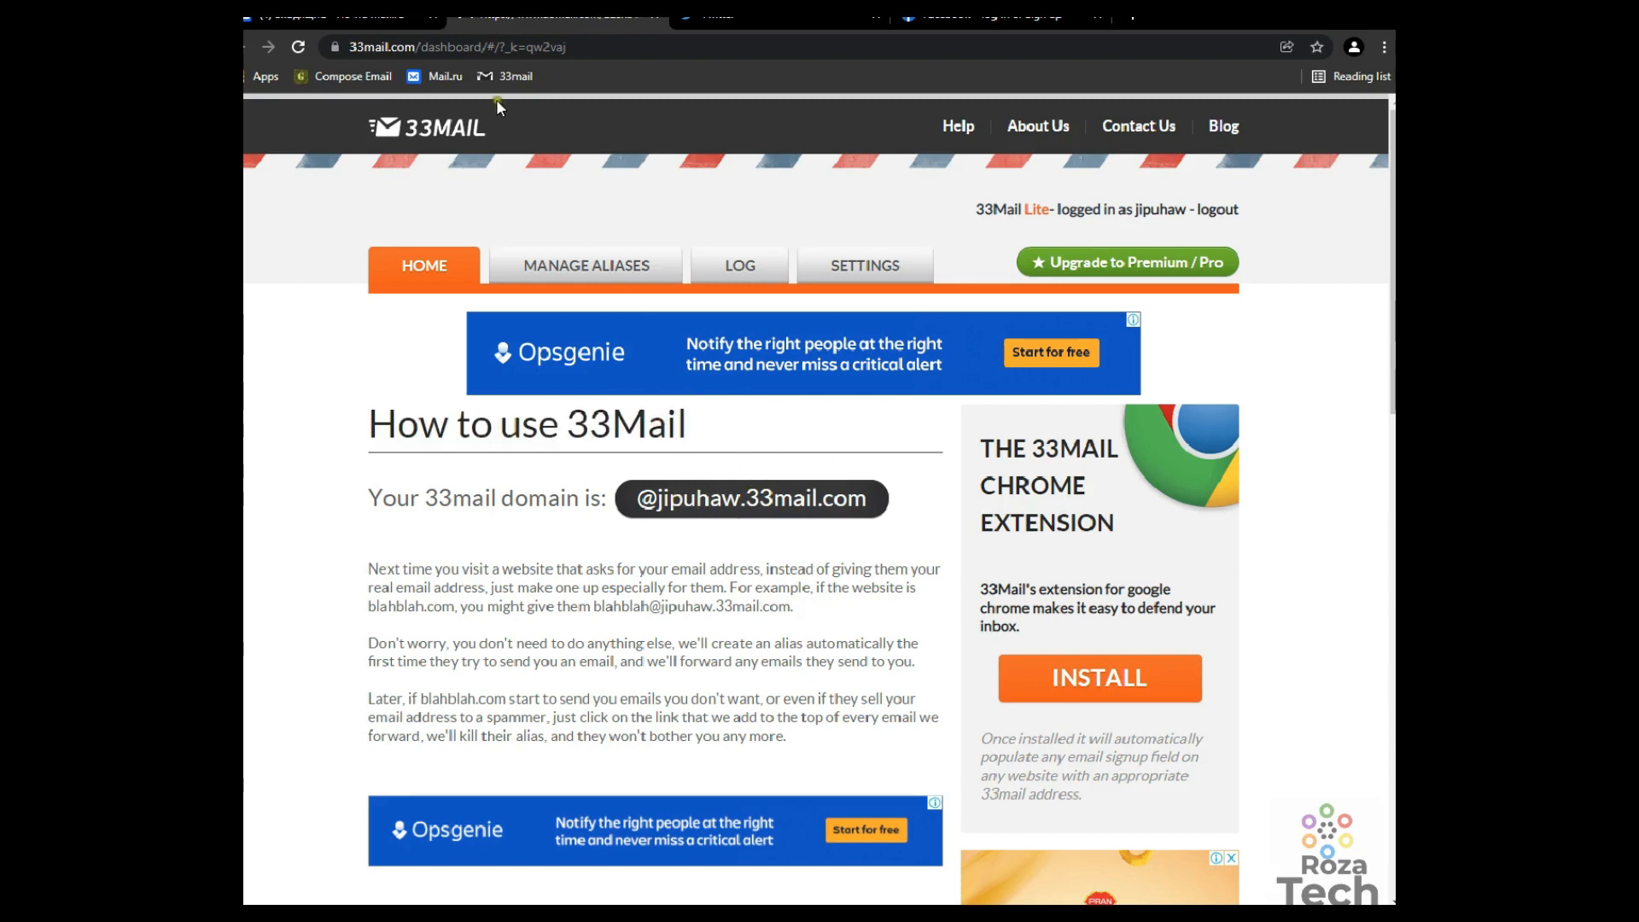
click(380, 17)
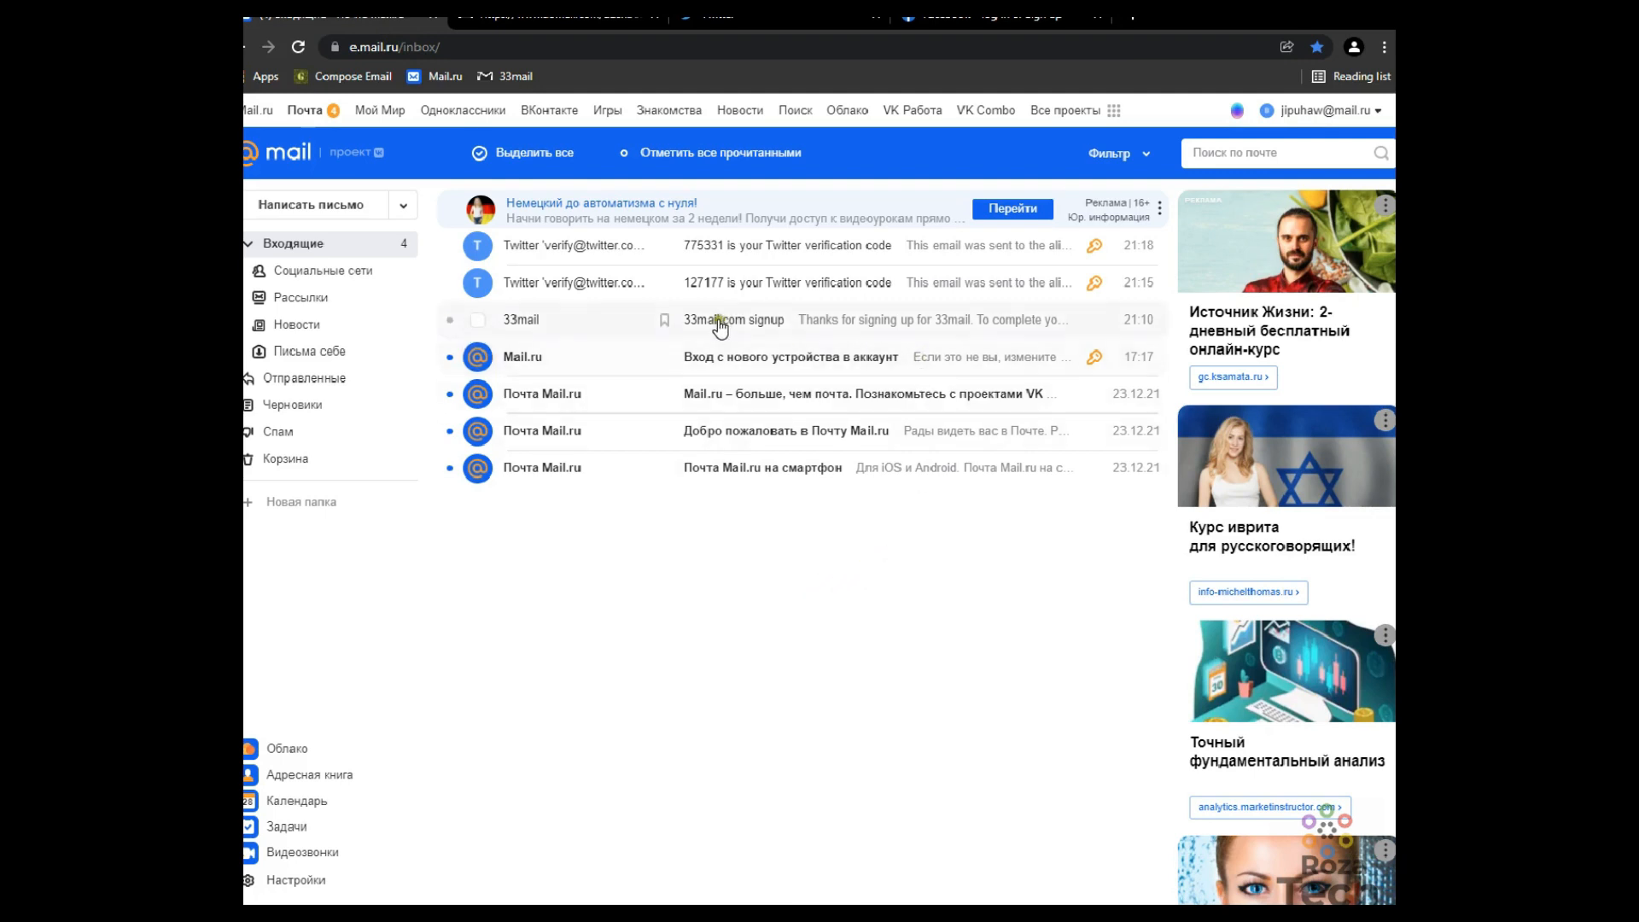
click(556, 17)
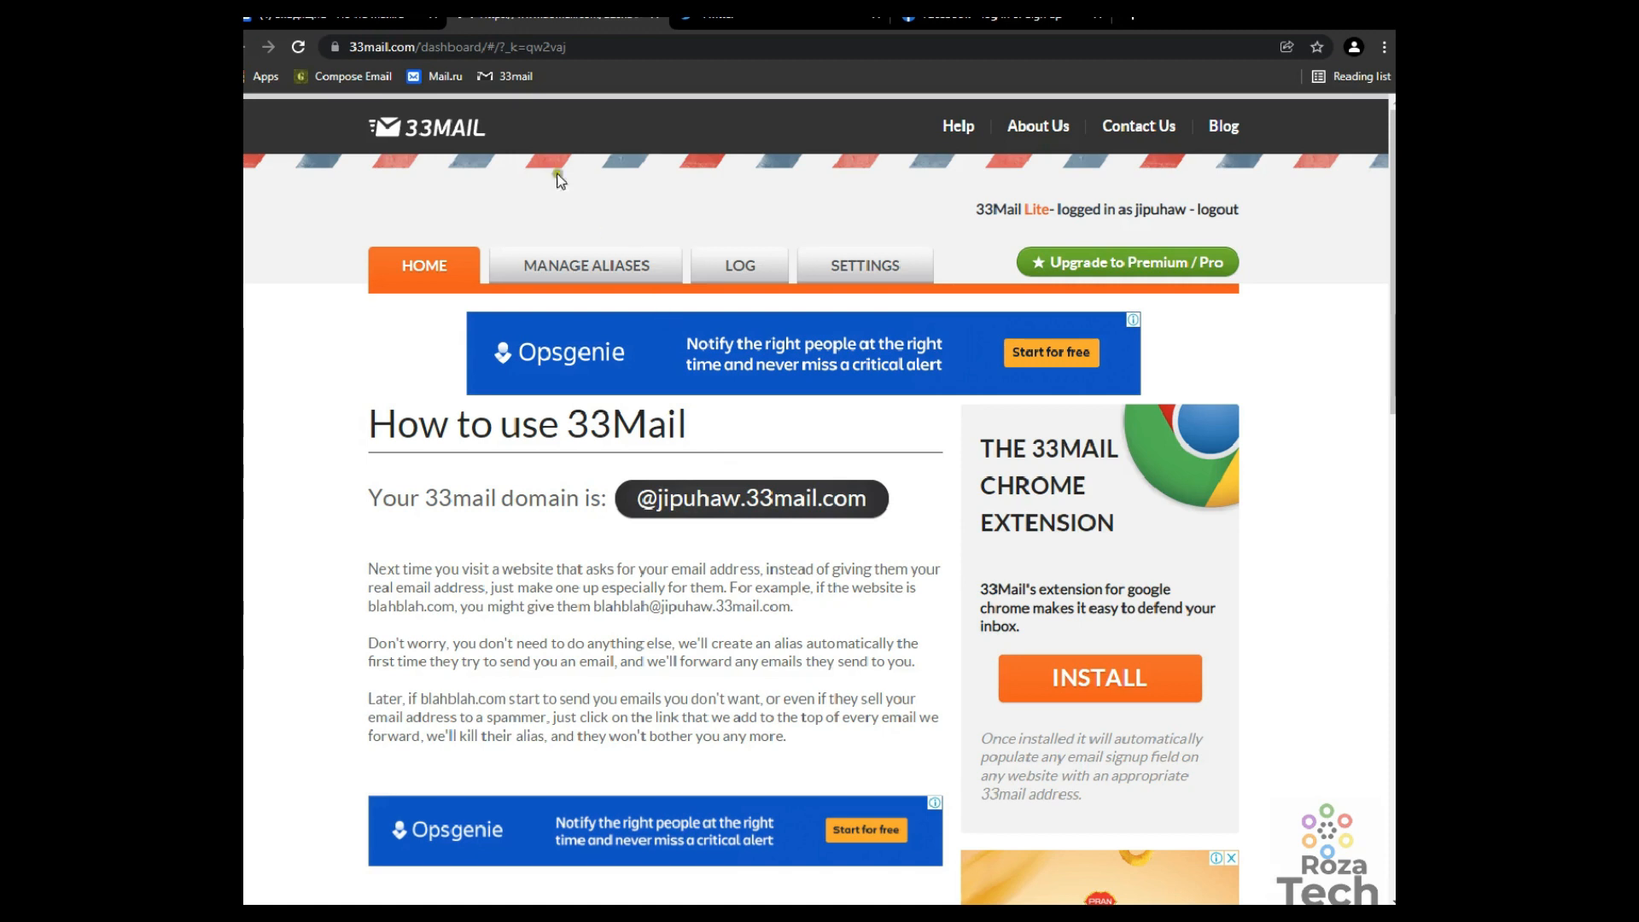
click(350, 17)
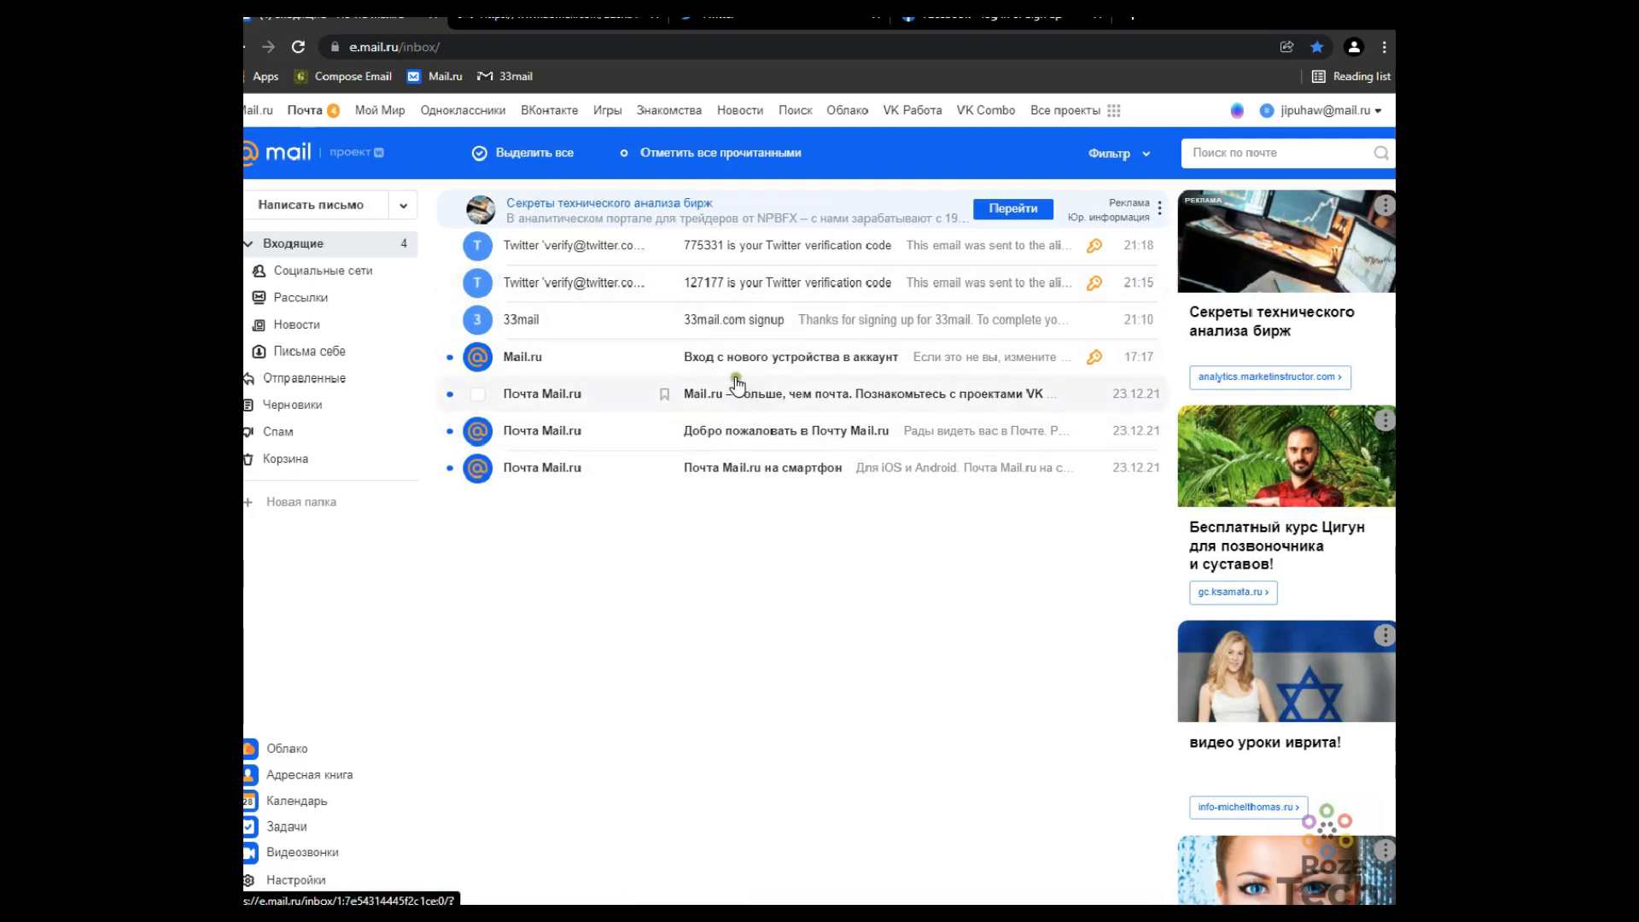
click(534, 17)
Open the 33mail.com signup message in Mail.ru, view its confirmation link and return to the inbox.
click(316, 17)
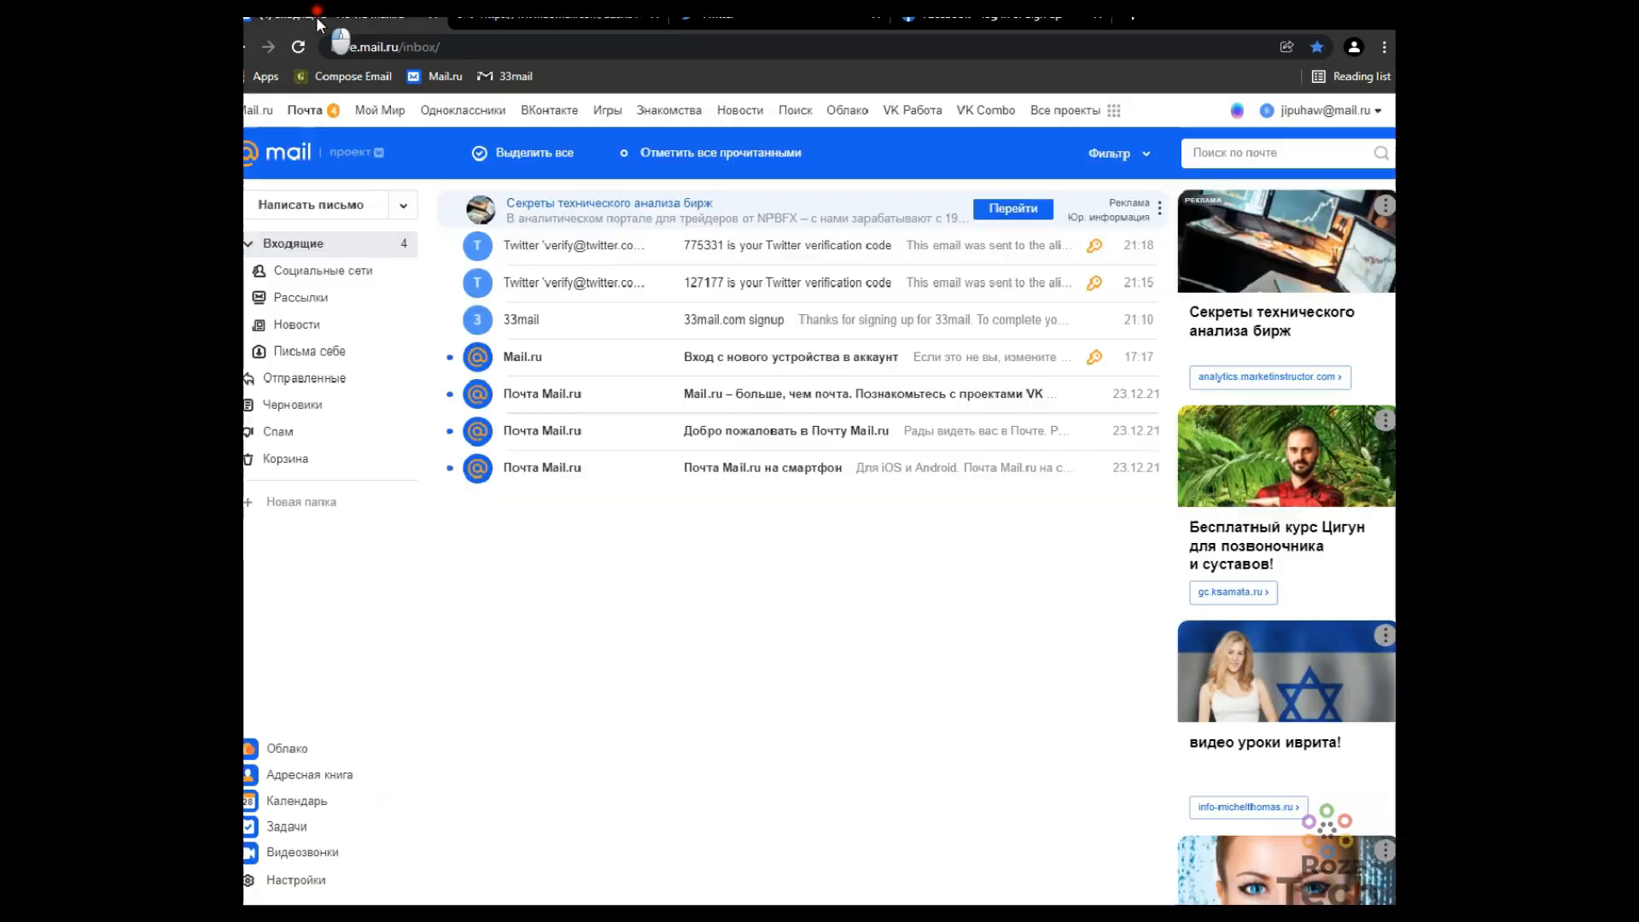
click(731, 326)
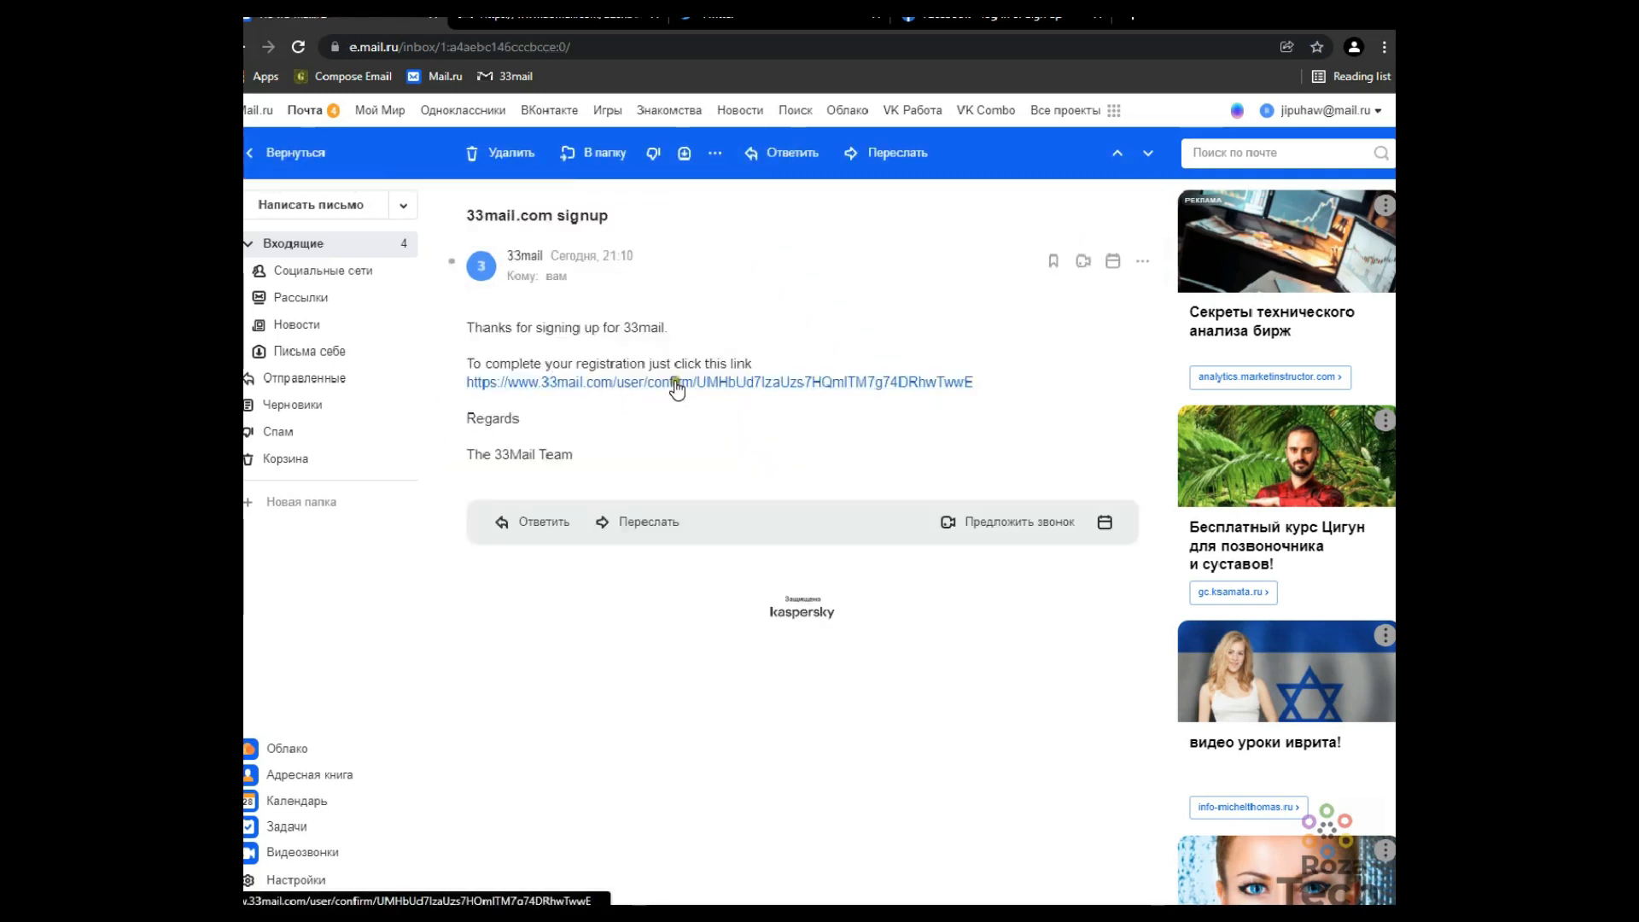
click(334, 243)
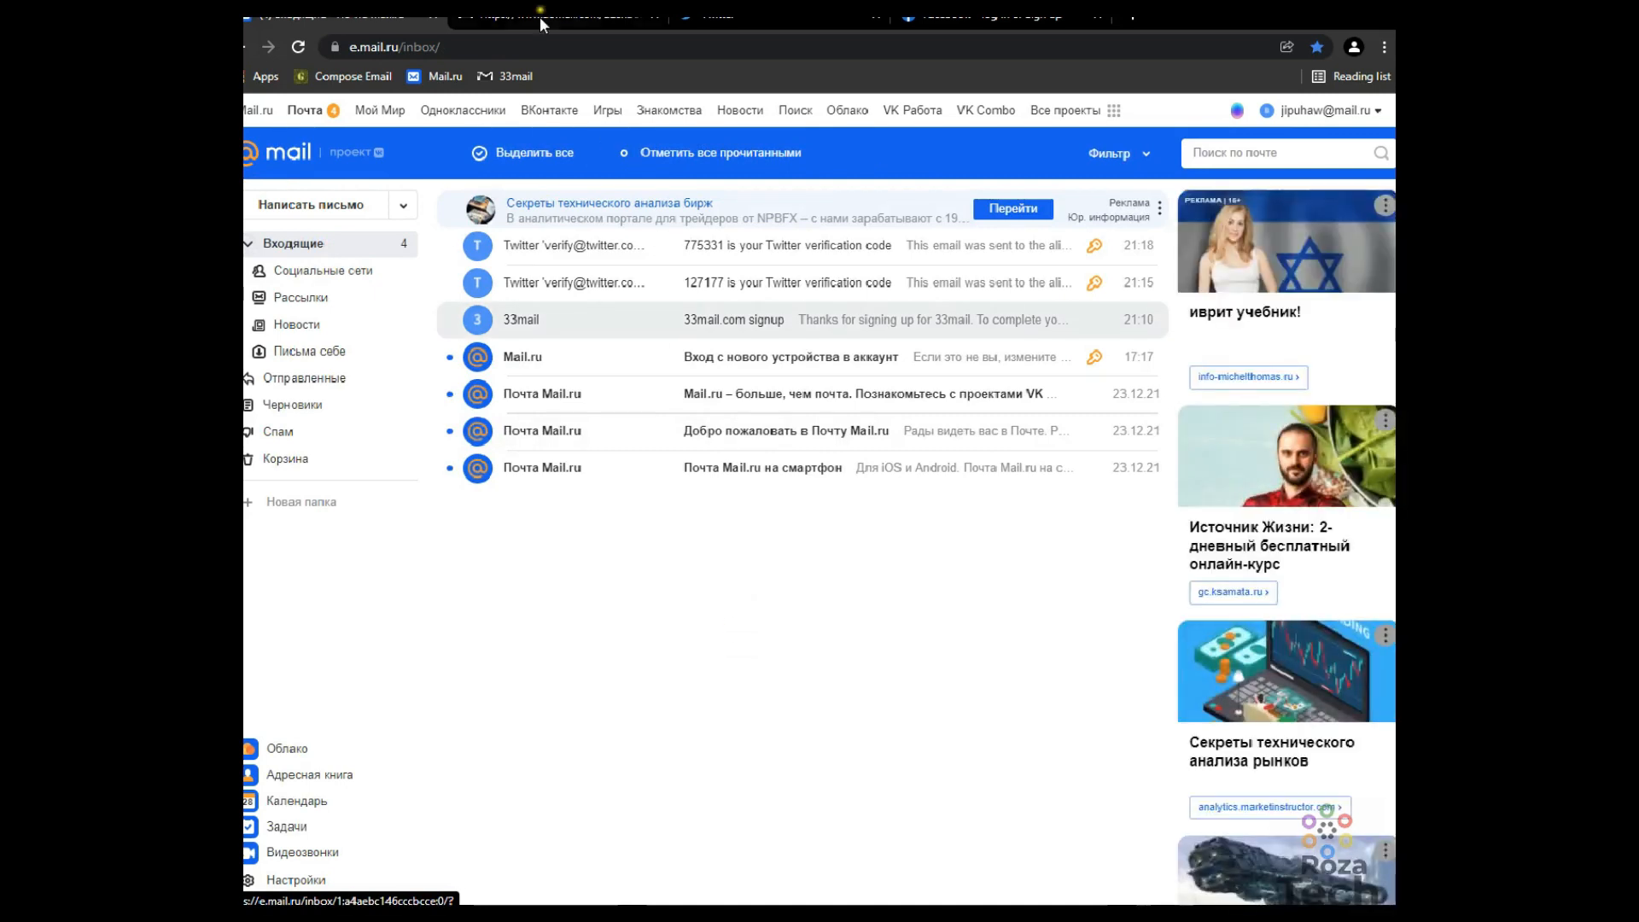
Highlight the 33mail domain on the dashboard and compare its username part with the Mail.ru account address.
click(614, 17)
drag(637, 498, 865, 503)
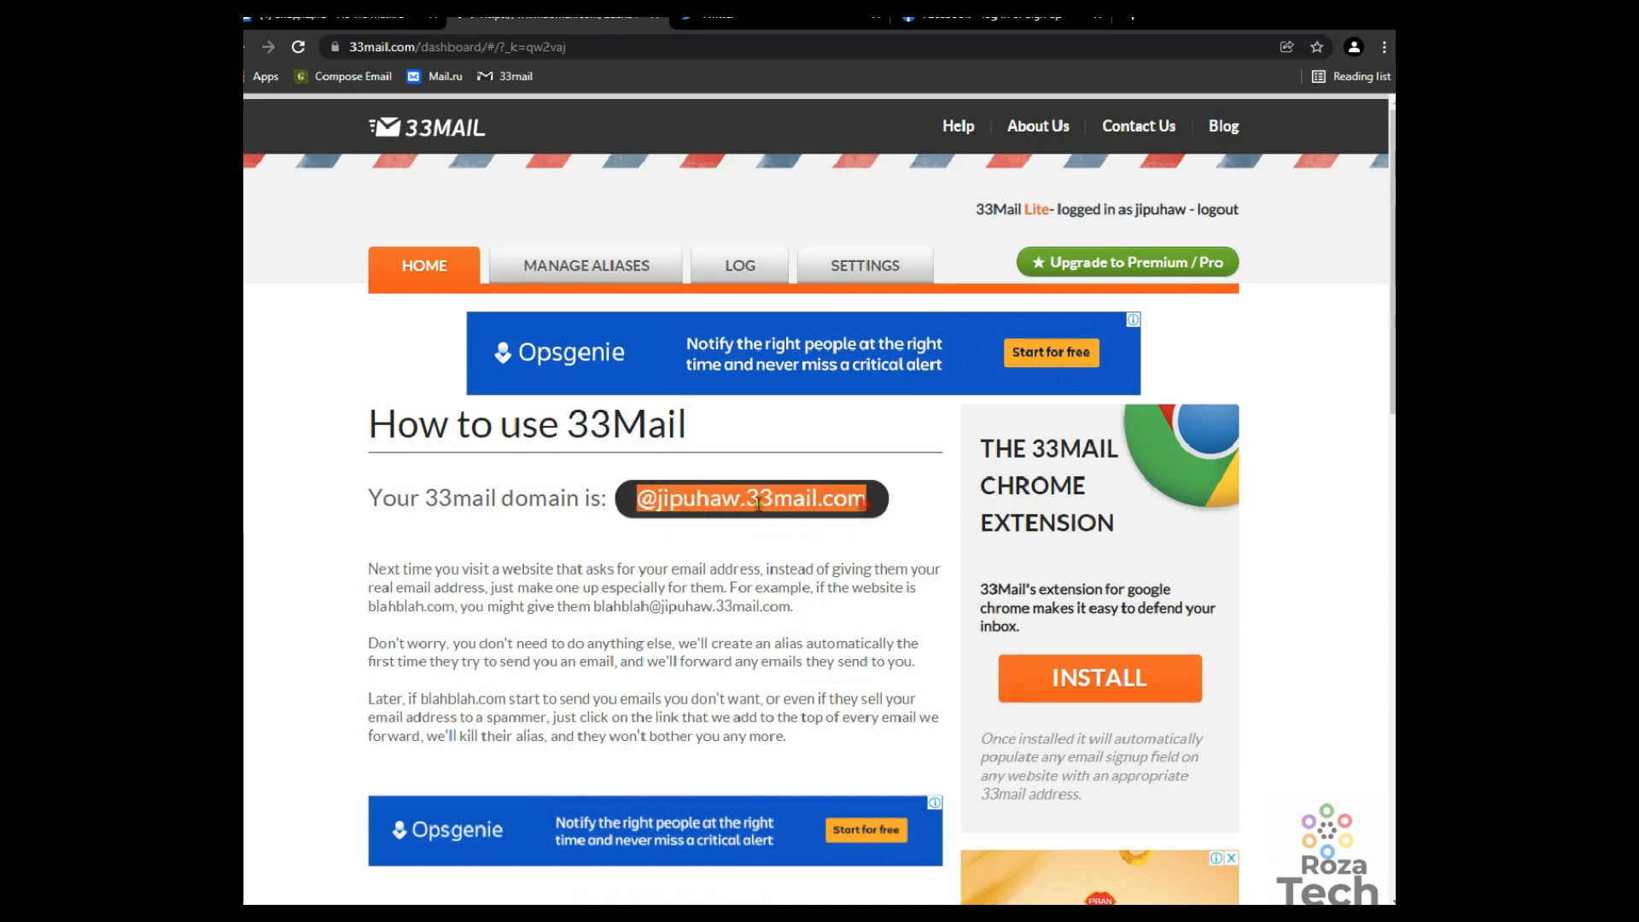
double_click(678, 501)
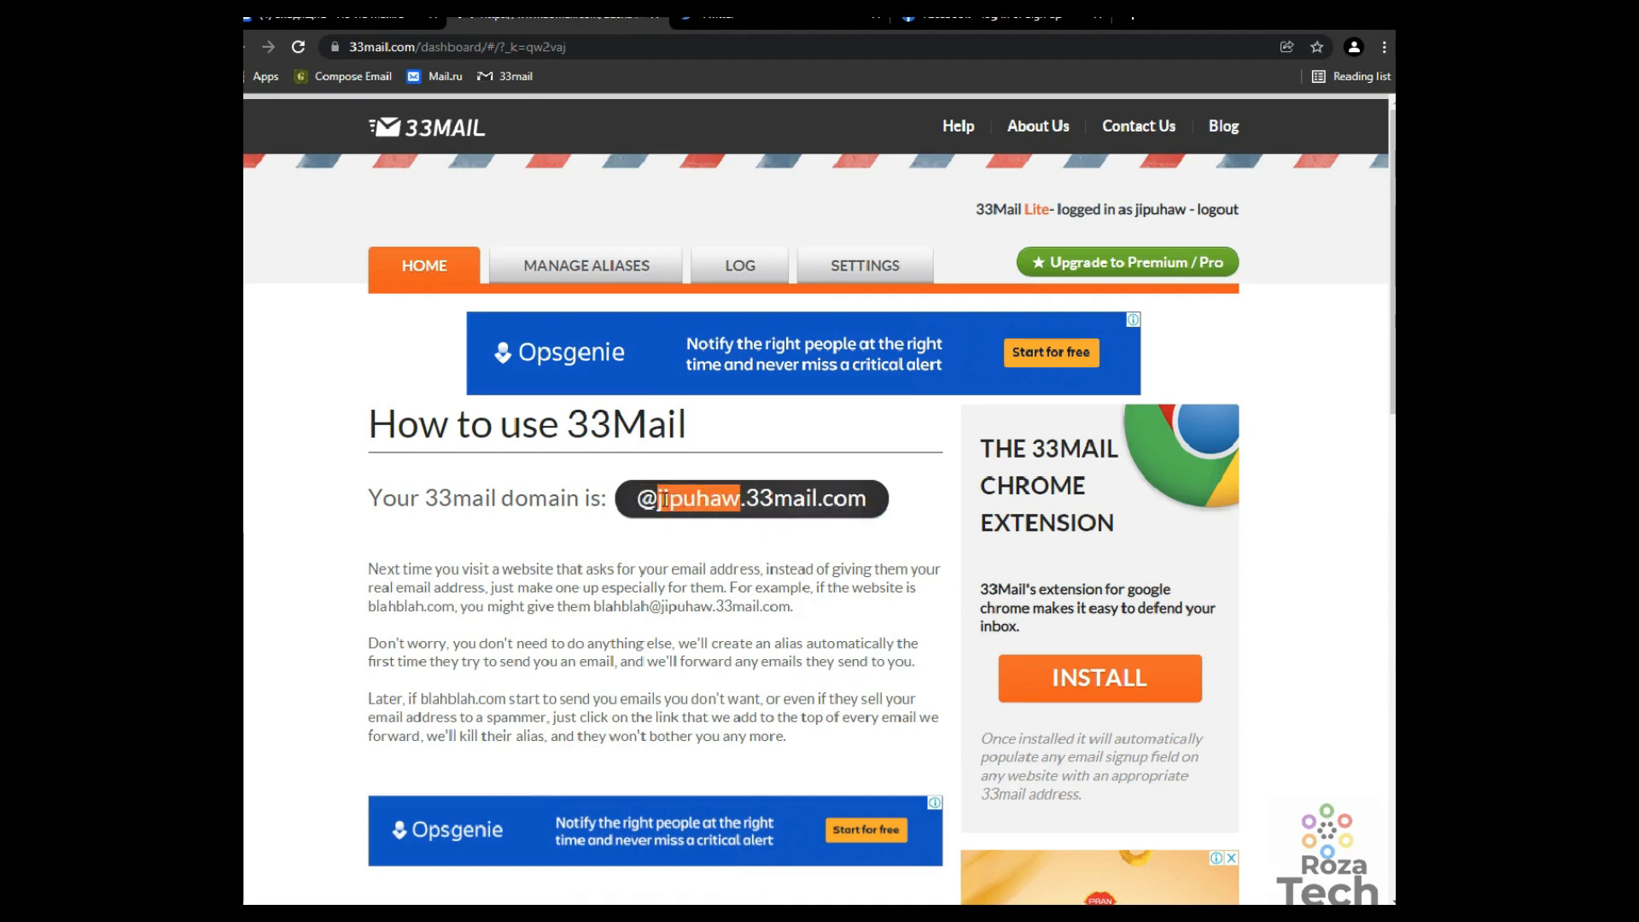
click(412, 17)
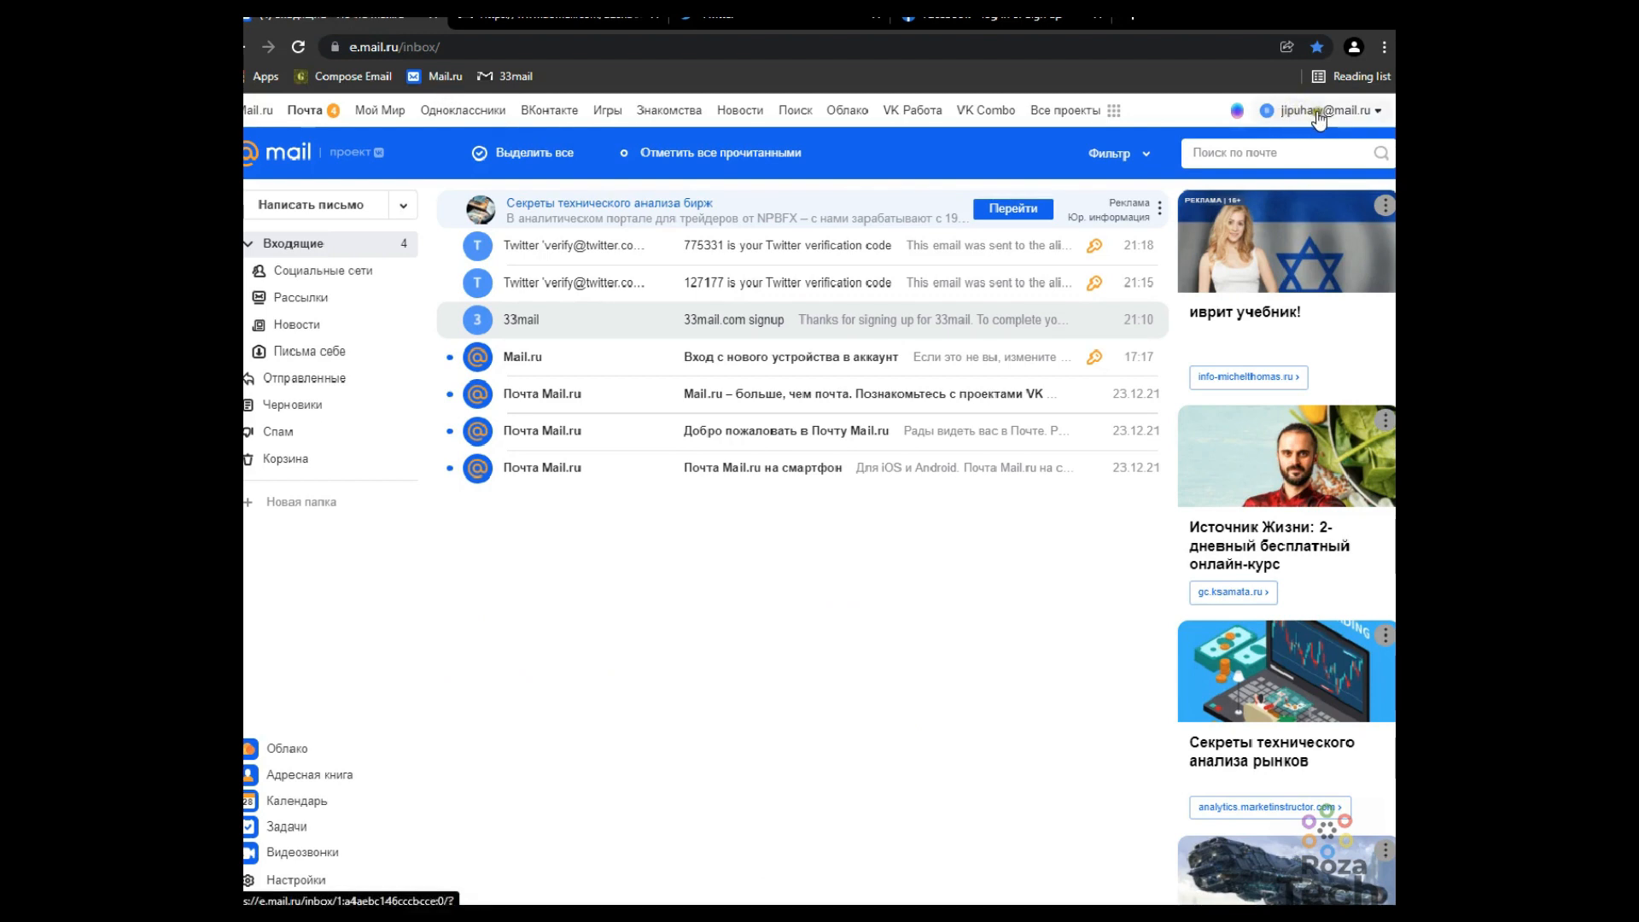
click(533, 17)
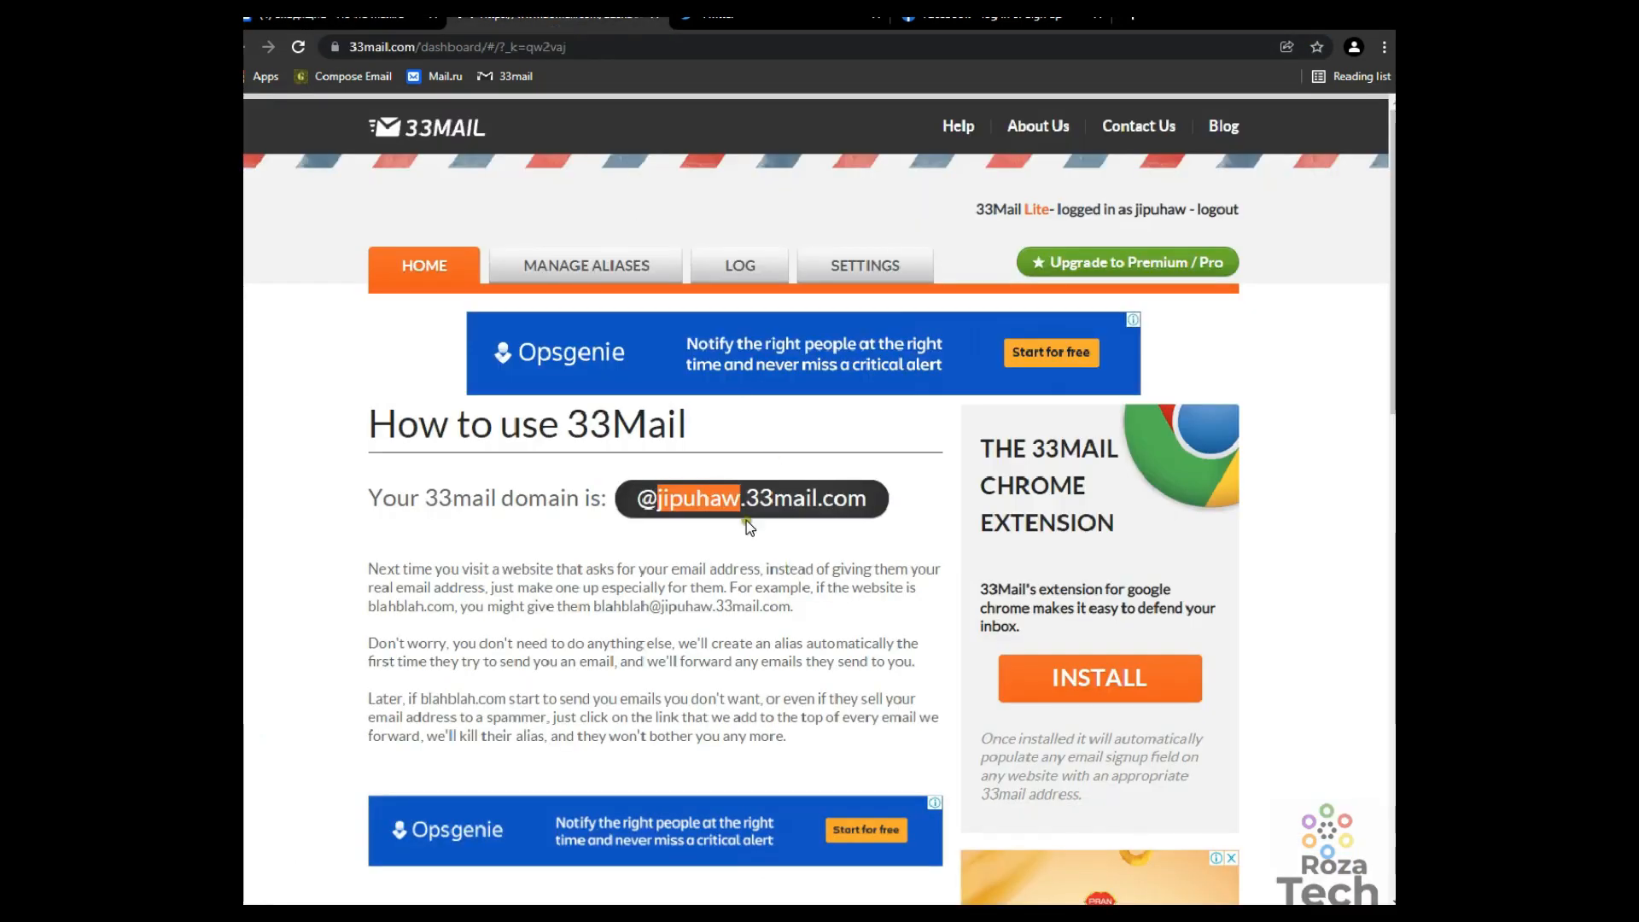
click(867, 503)
drag(639, 499, 867, 502)
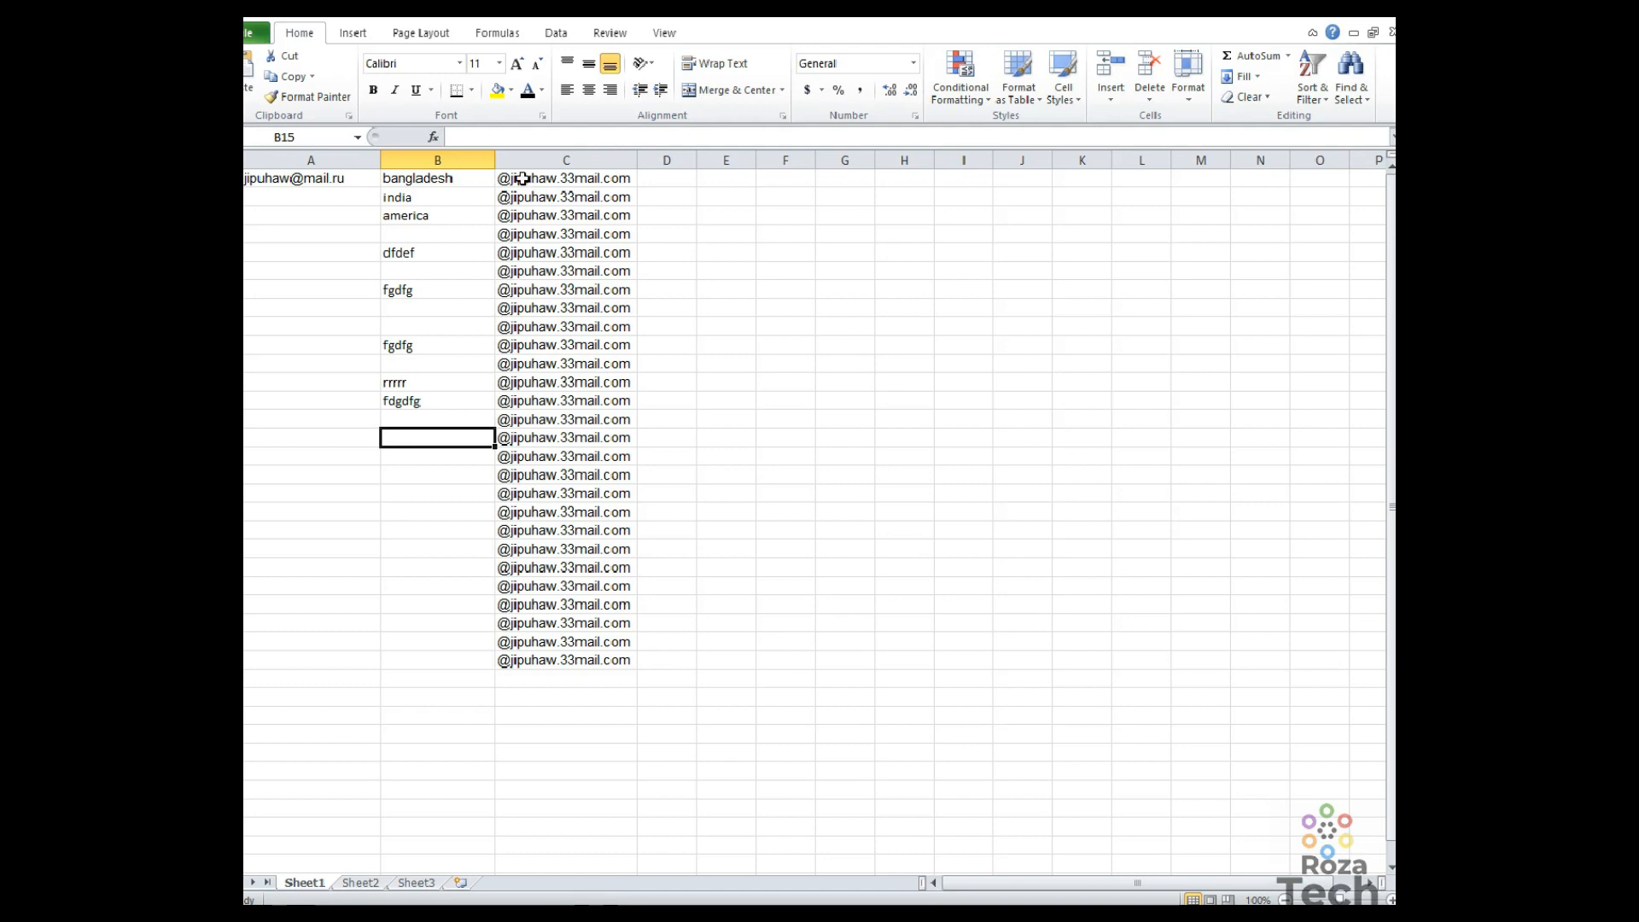
In the Excel sheet, highlight the column C domains, the column B alias names, and the bangladesh alias with its domain.
drag(523, 177, 554, 593)
drag(450, 178, 444, 418)
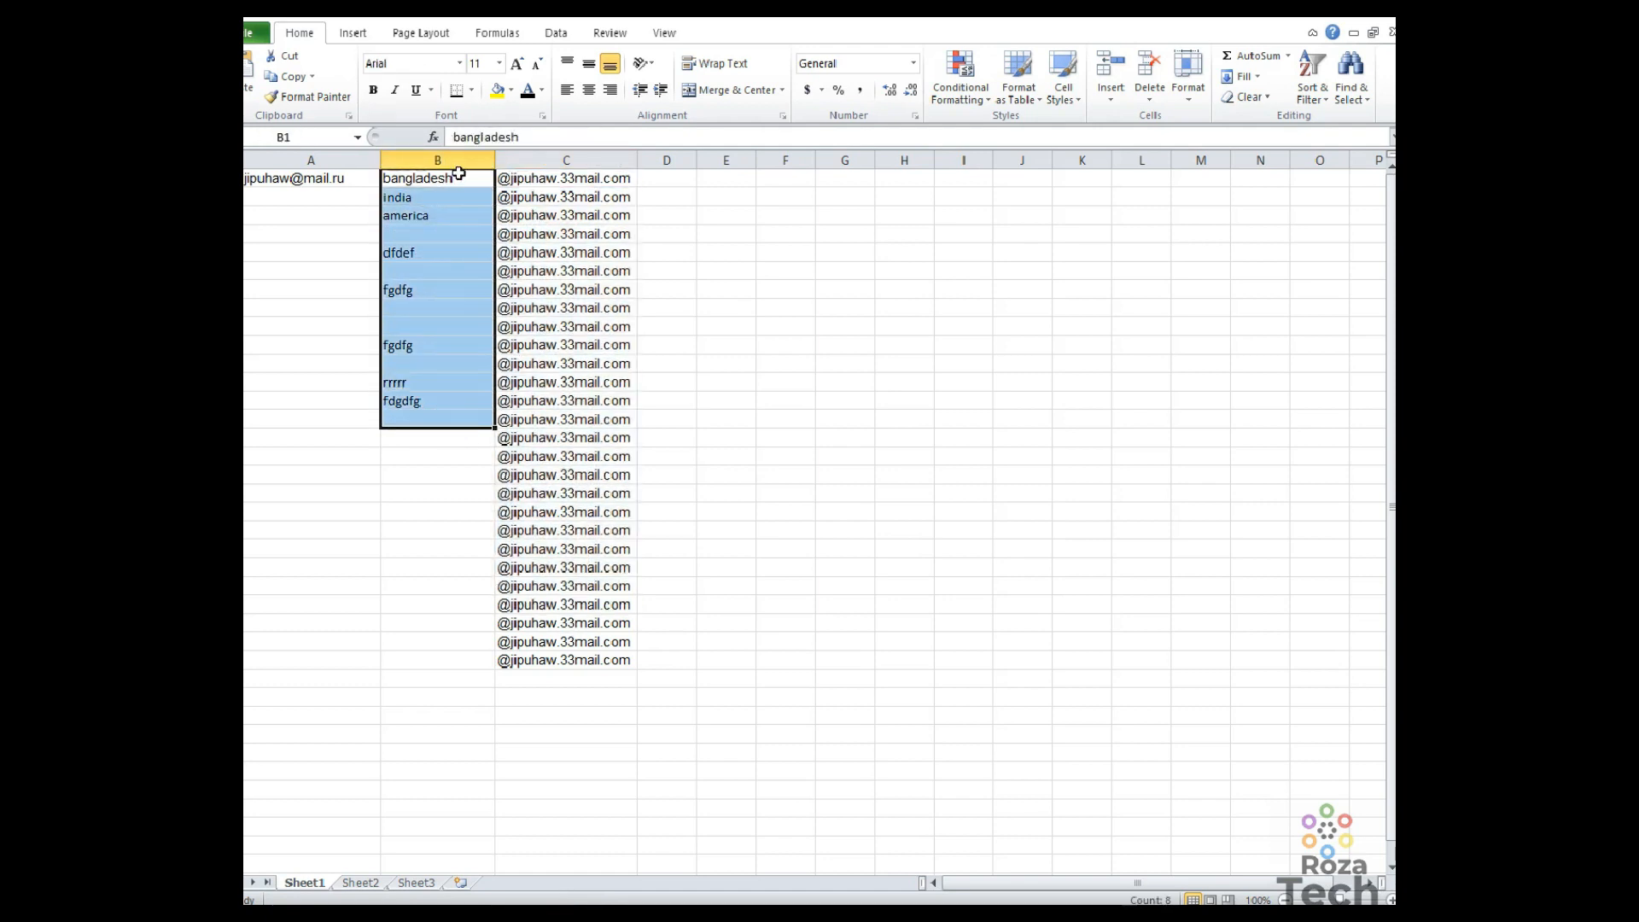
drag(460, 176, 539, 179)
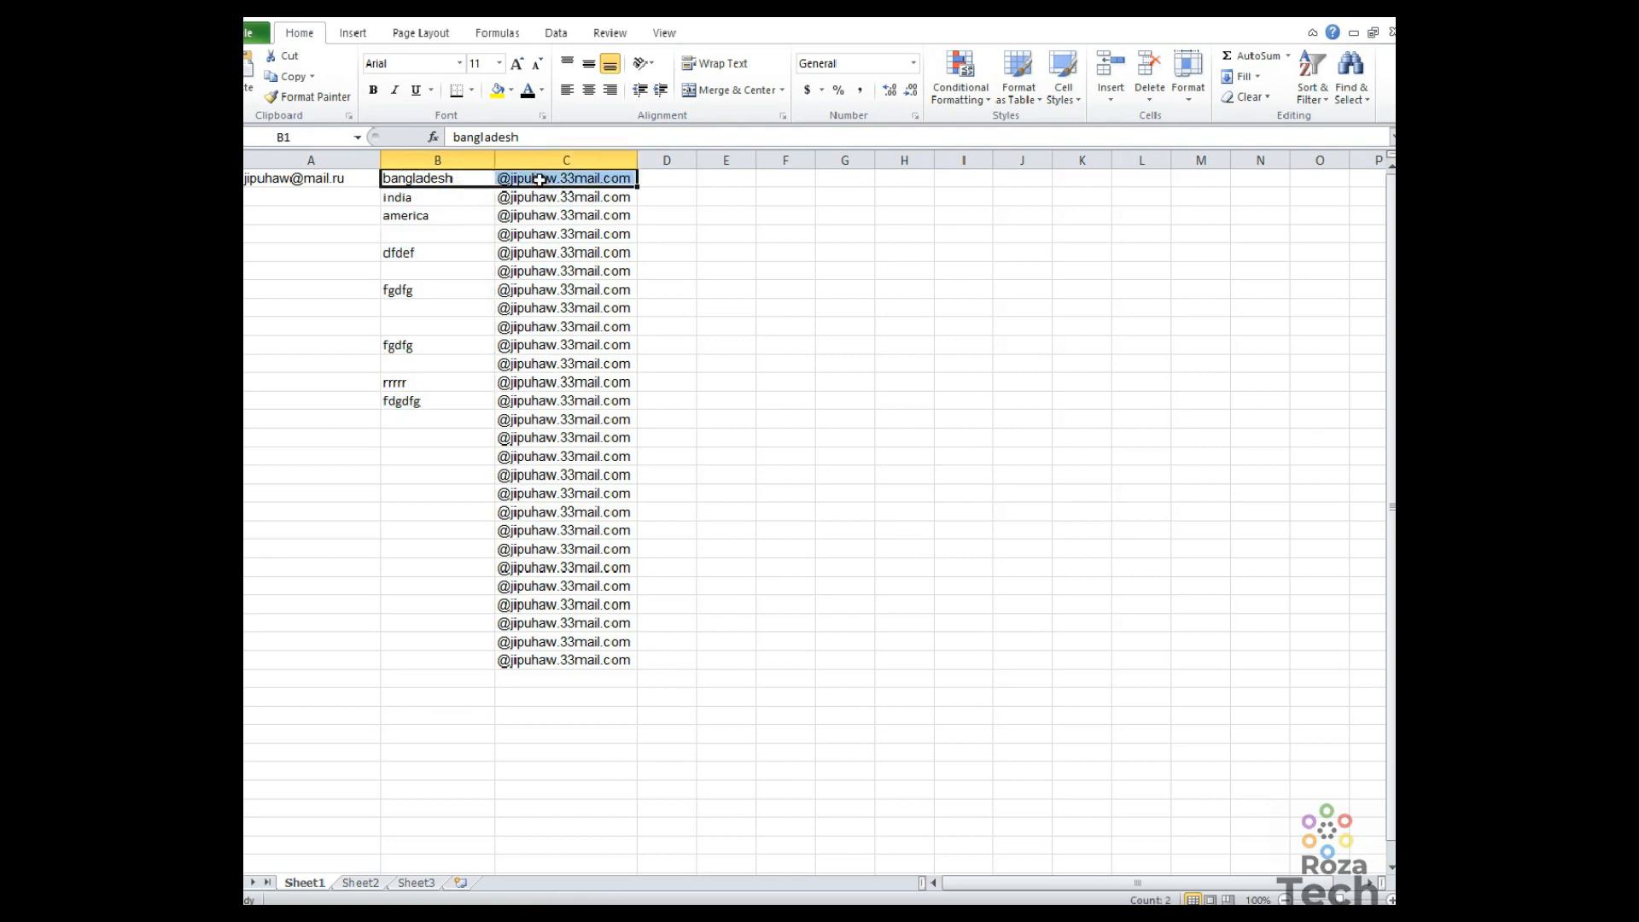
Switch back to Mail.ru in Chrome, open the oldest welcome message about the smartphone app and return to the inbox.
click(603, 912)
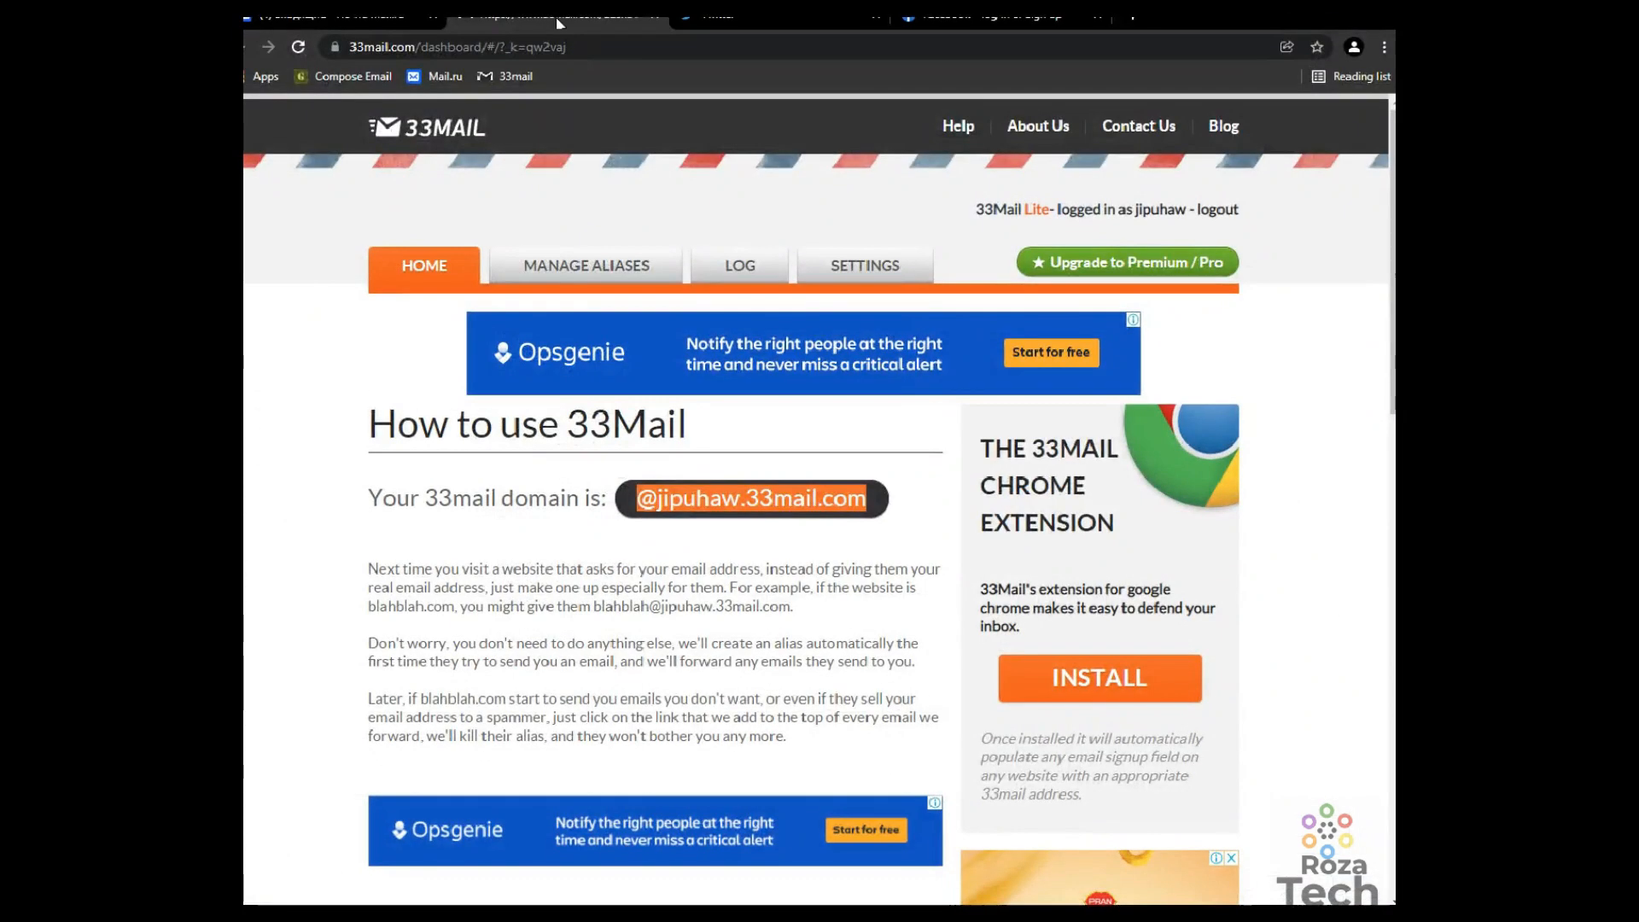
click(390, 23)
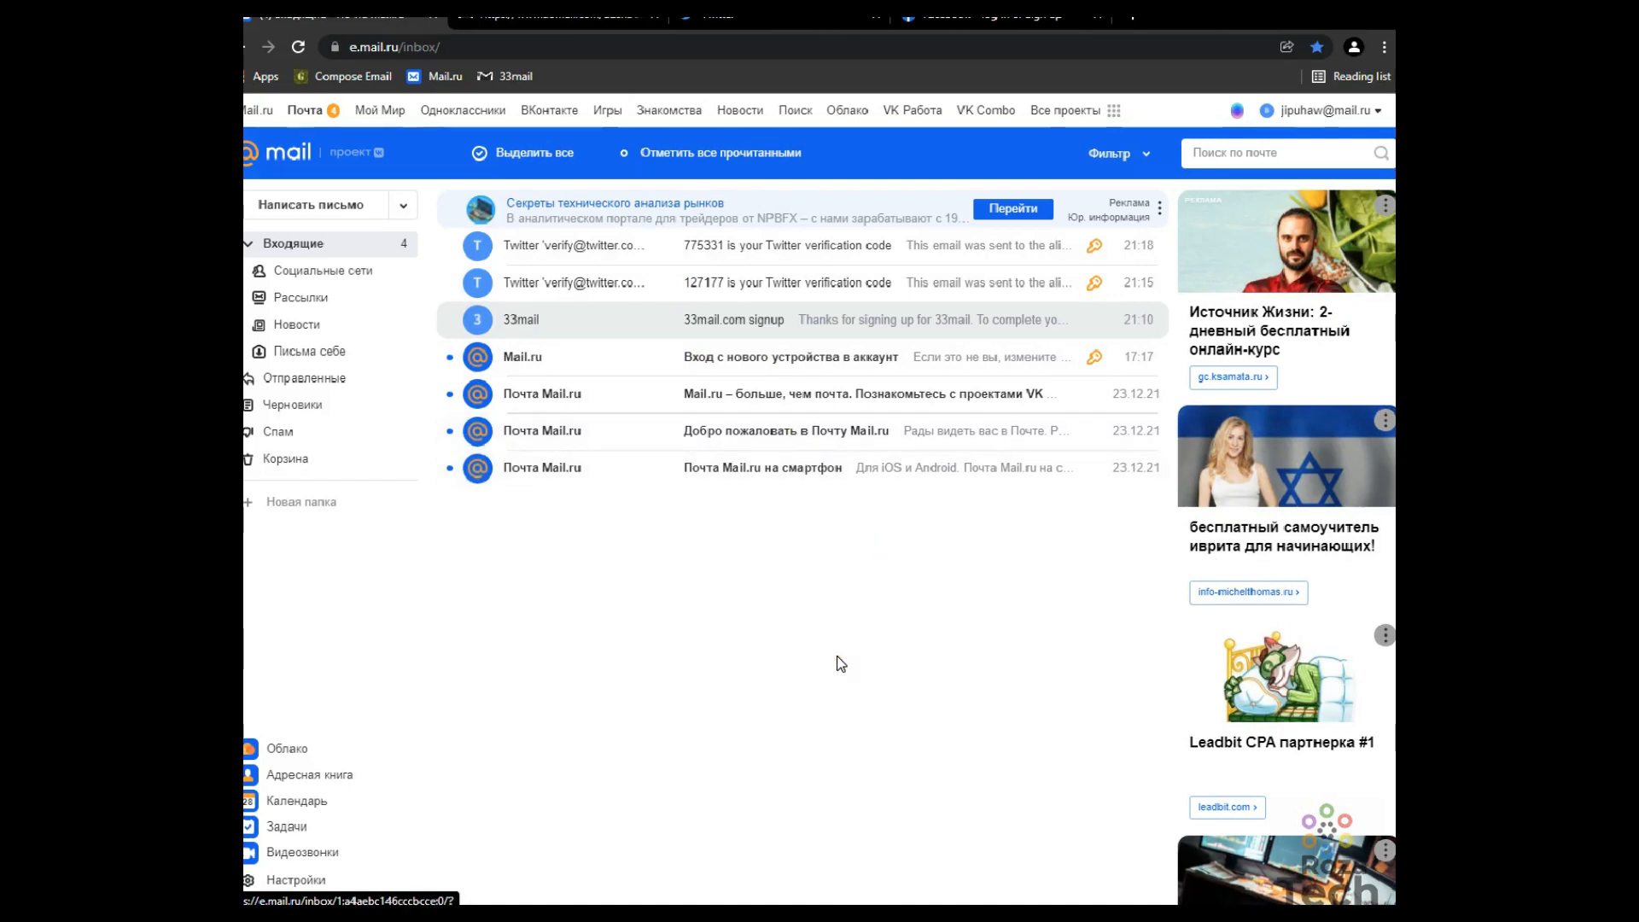
click(842, 692)
click(749, 471)
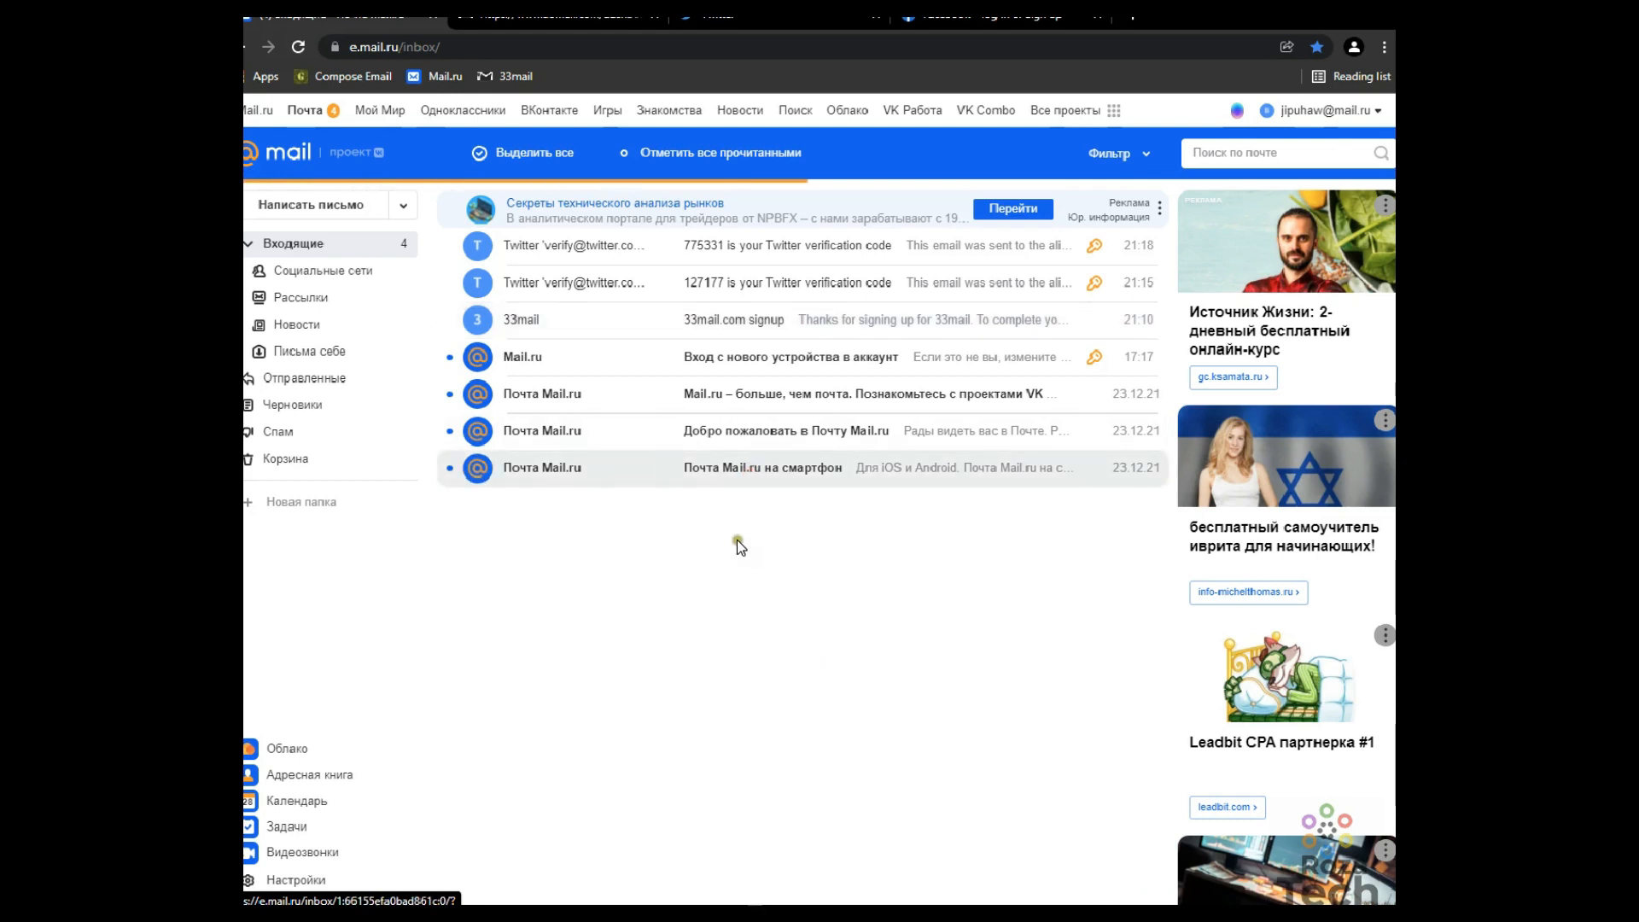
click(327, 244)
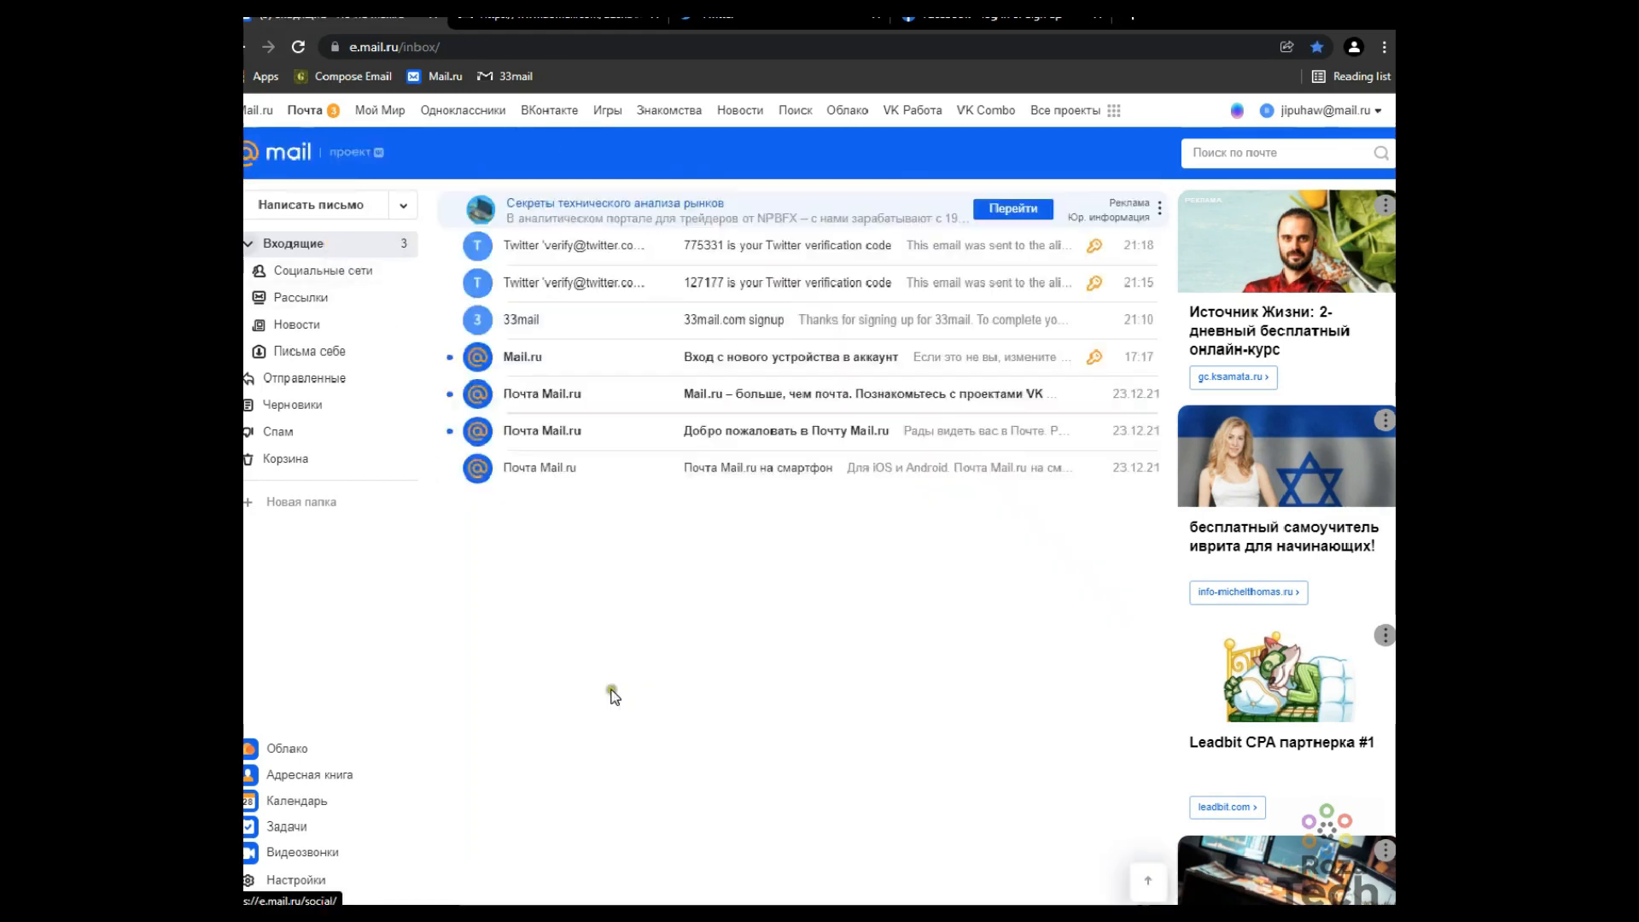